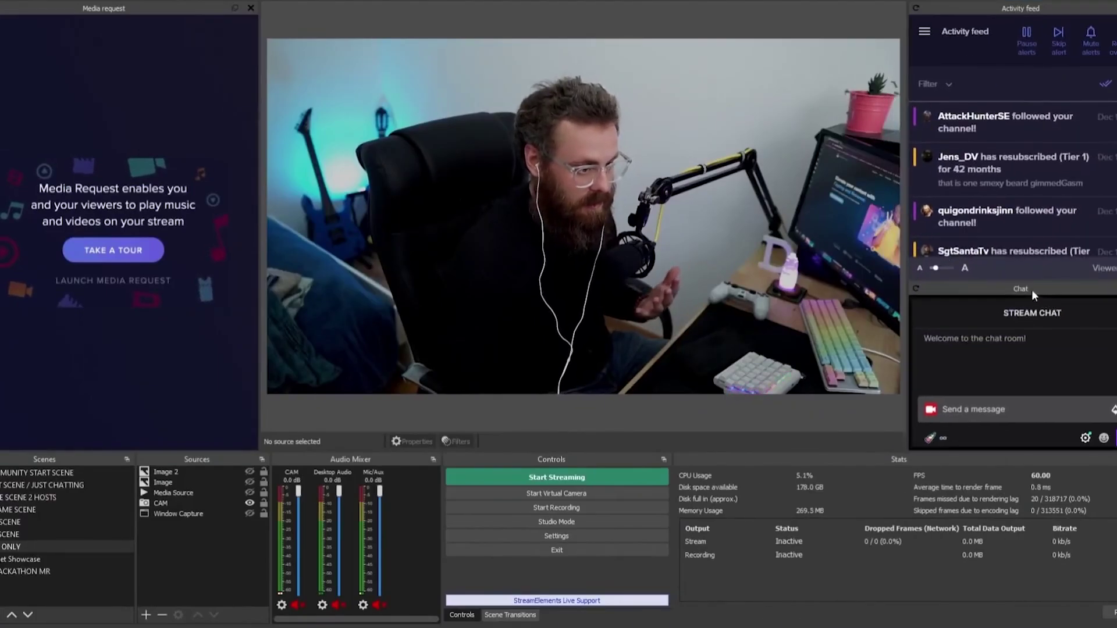
Move the chat panel aside, close the Halo overlay preview, and go to the StreamElements homepage.
left_click_drag(1032, 290, 219, 368)
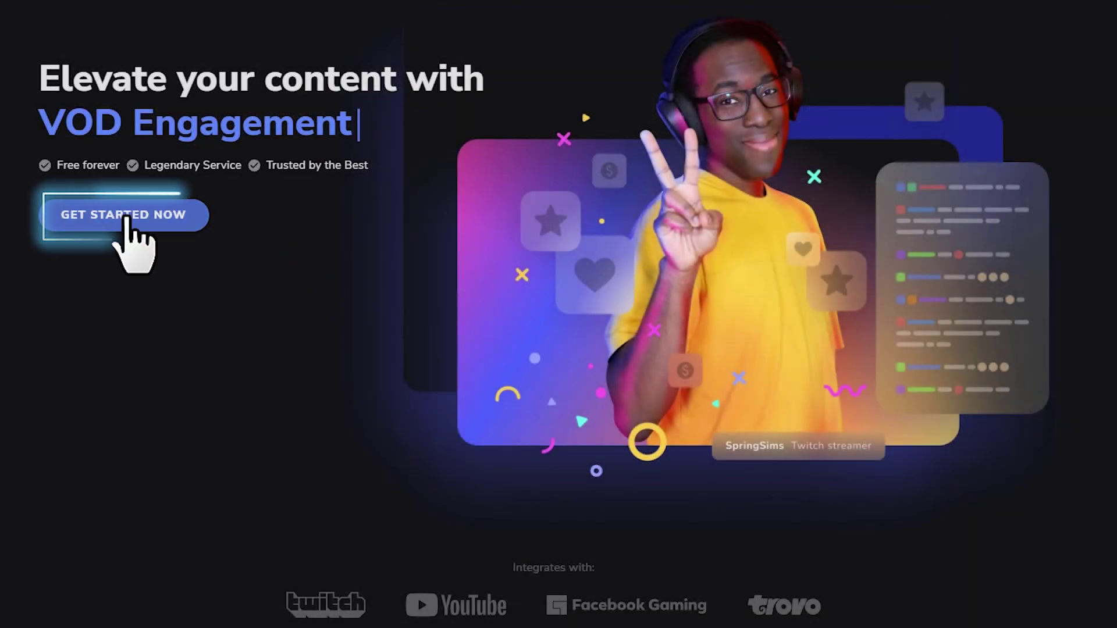
Sign up with GET STARTED NOW and connect the streaming account to reach the dashboard.
left_click(156, 221)
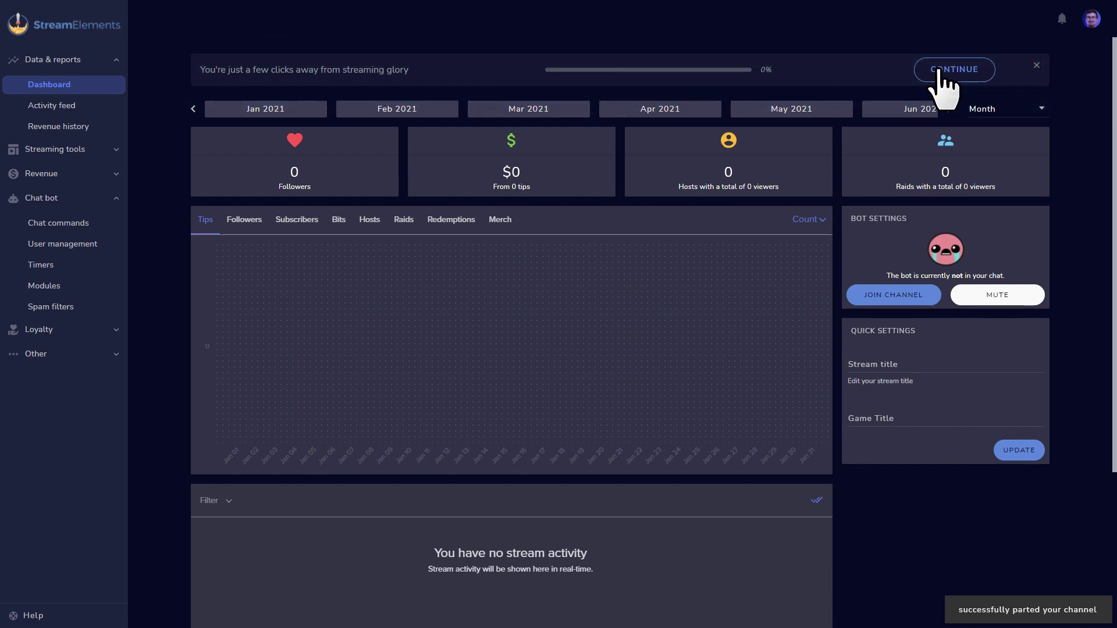
Launch the setup wizard from the dashboard banner and activate the Chatbot stage.
left_click(941, 74)
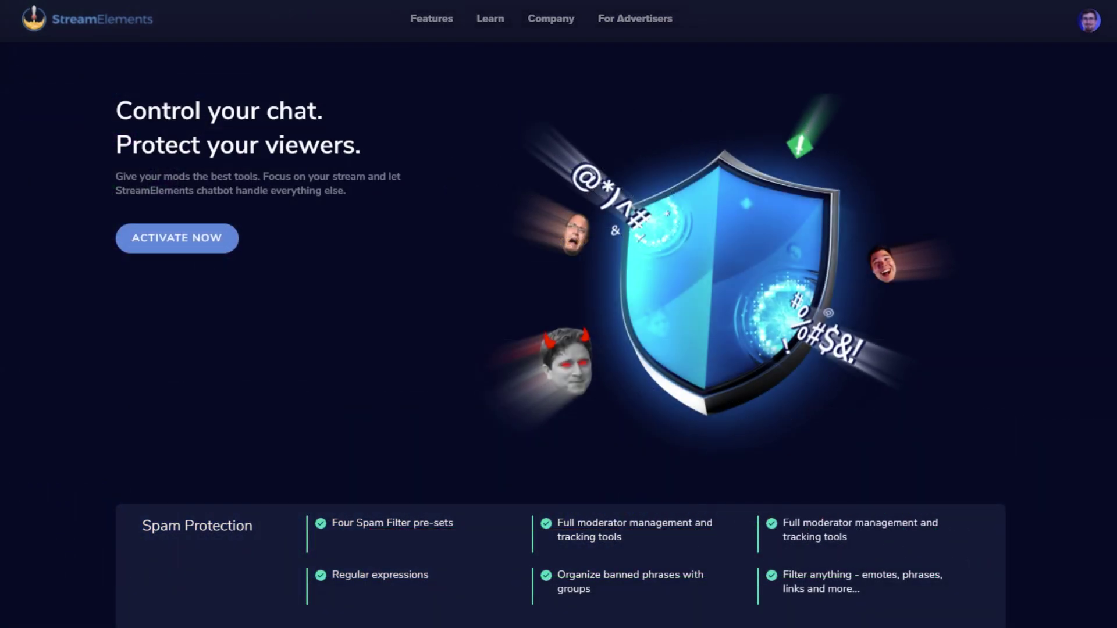
scroll(559, 314, "down", 10)
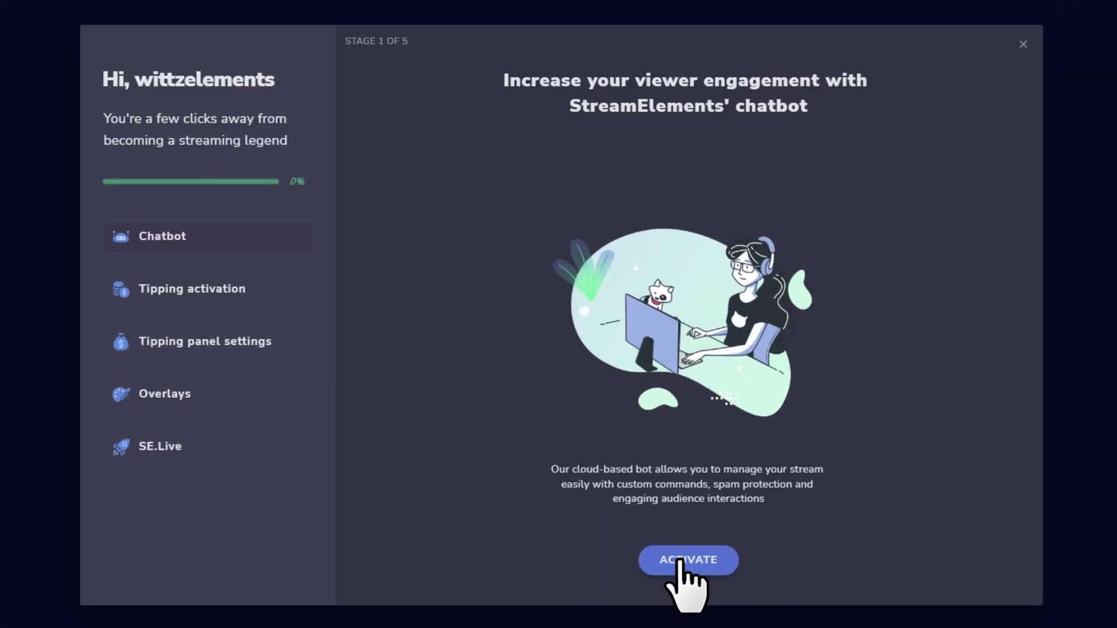
left_click(679, 562)
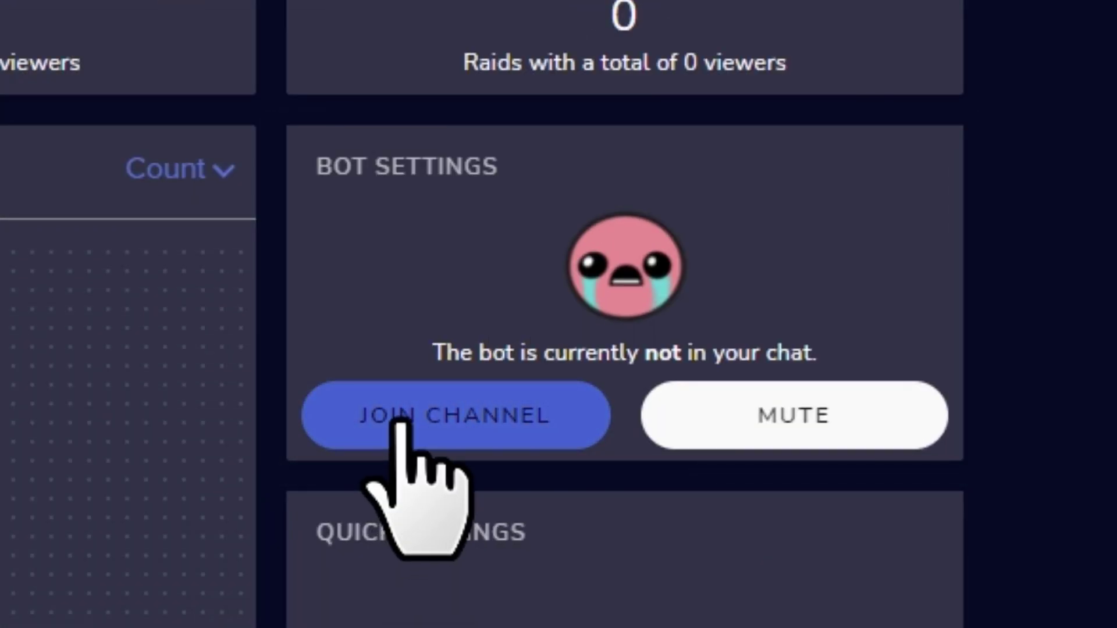
Have the bot join the channel chat and confirm it appears in the Users in Chat list.
left_click(401, 420)
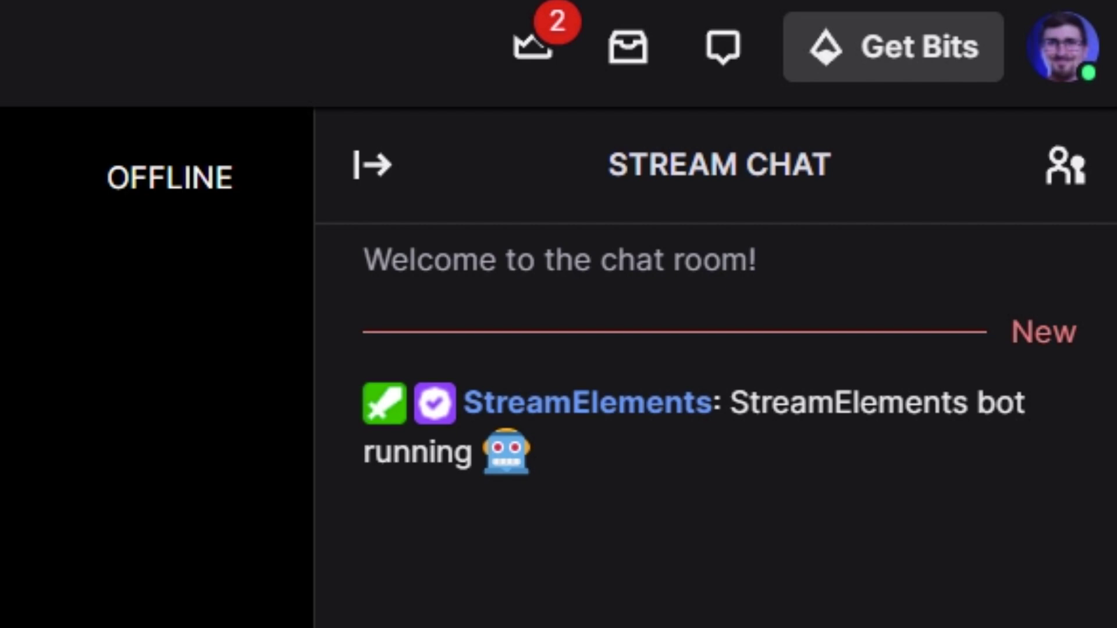
left_click(1065, 166)
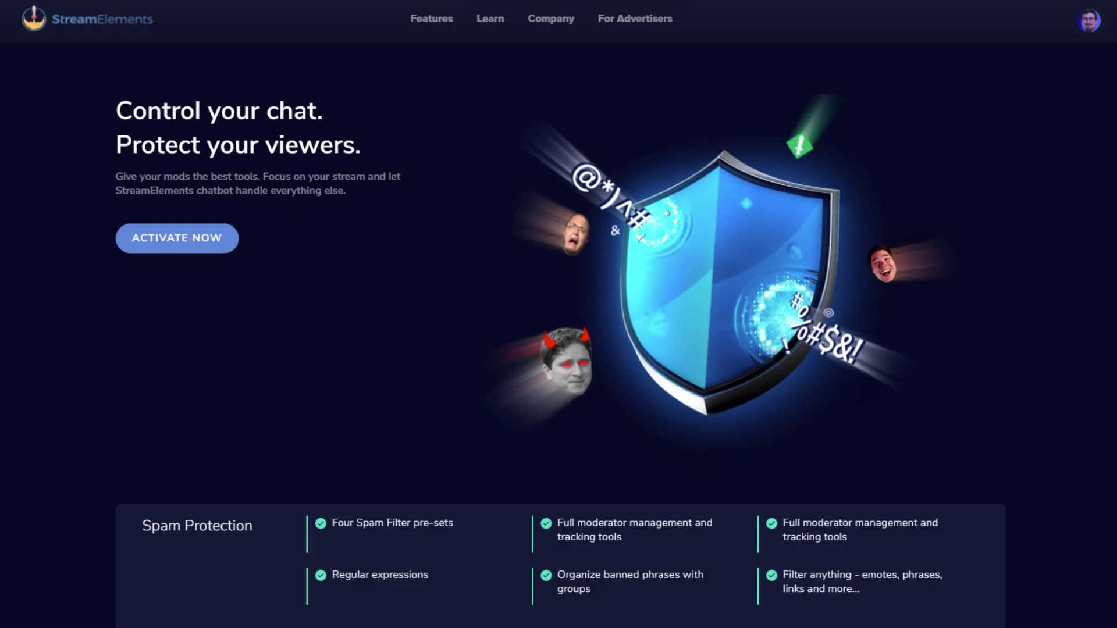
scroll(559, 337, "down", 10)
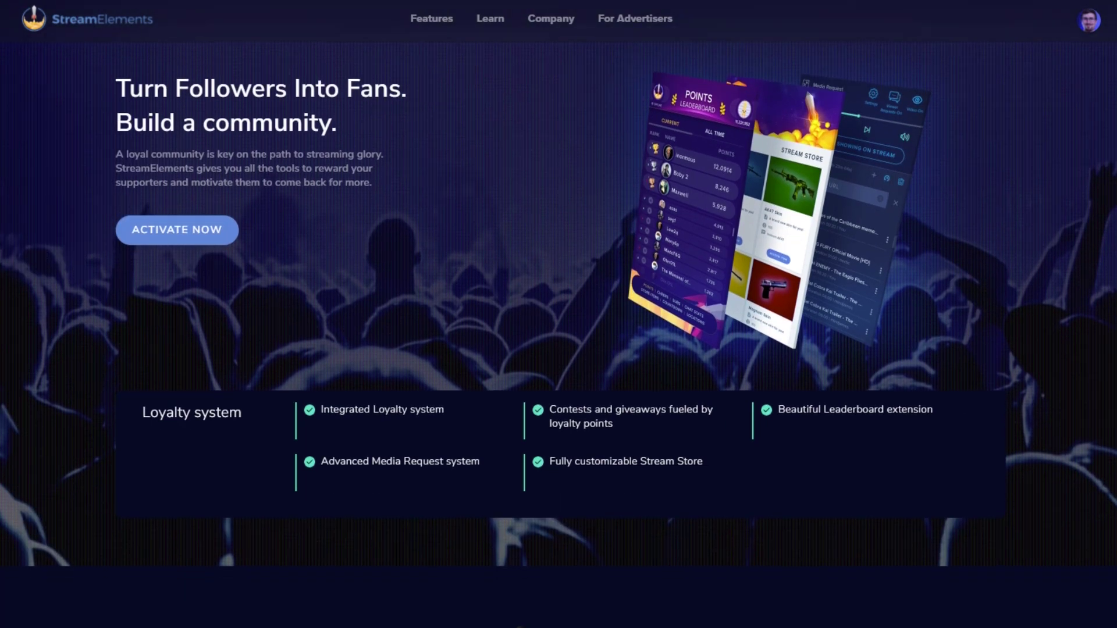
scroll(559, 314, "down", 5)
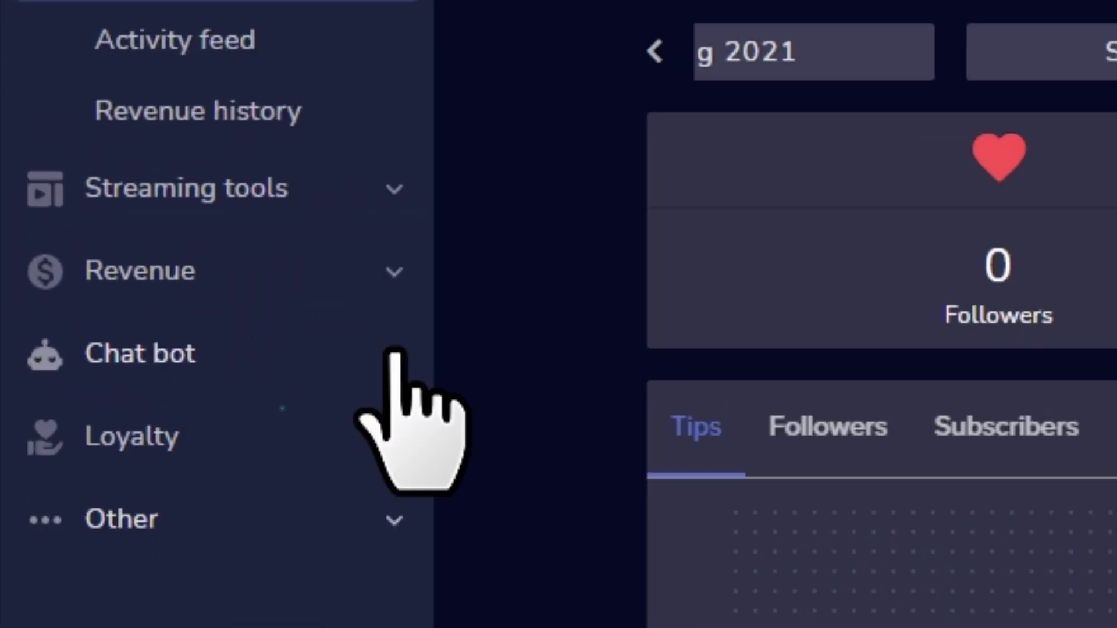
Open Chat bot > Chat commands and test !accountage in the Twitch chat.
left_click(396, 353)
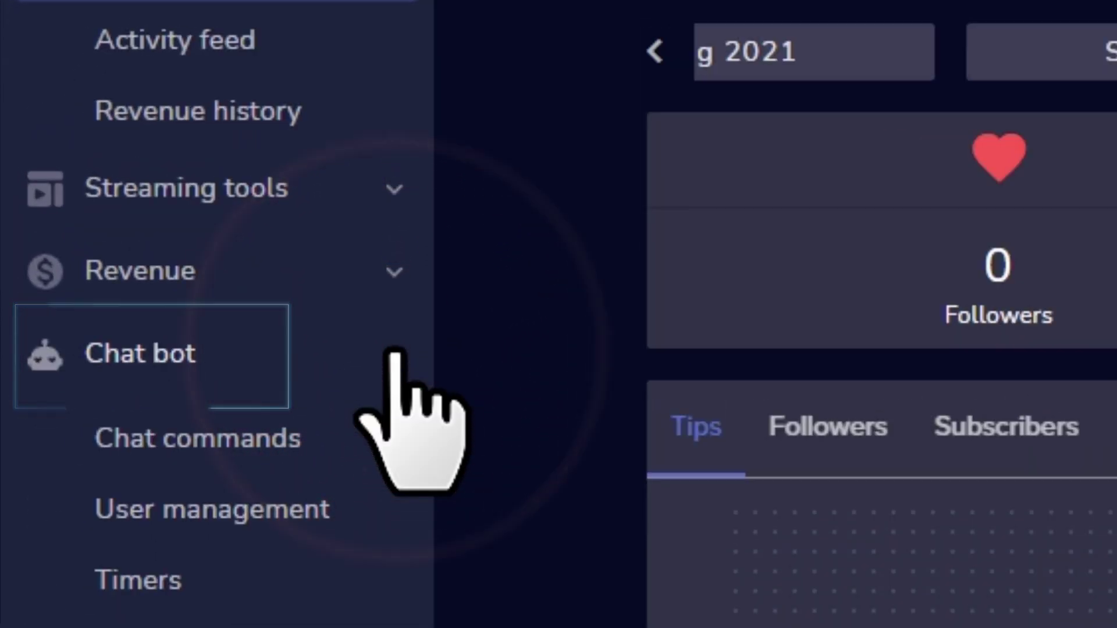
left_click(361, 445)
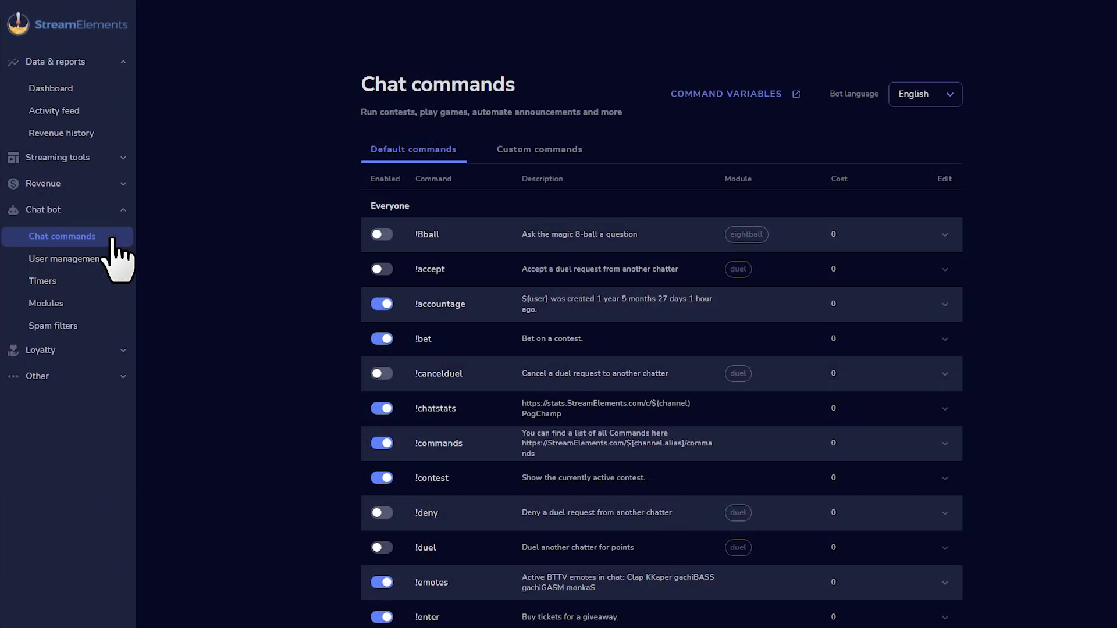
scroll(281, 231, "down", 4)
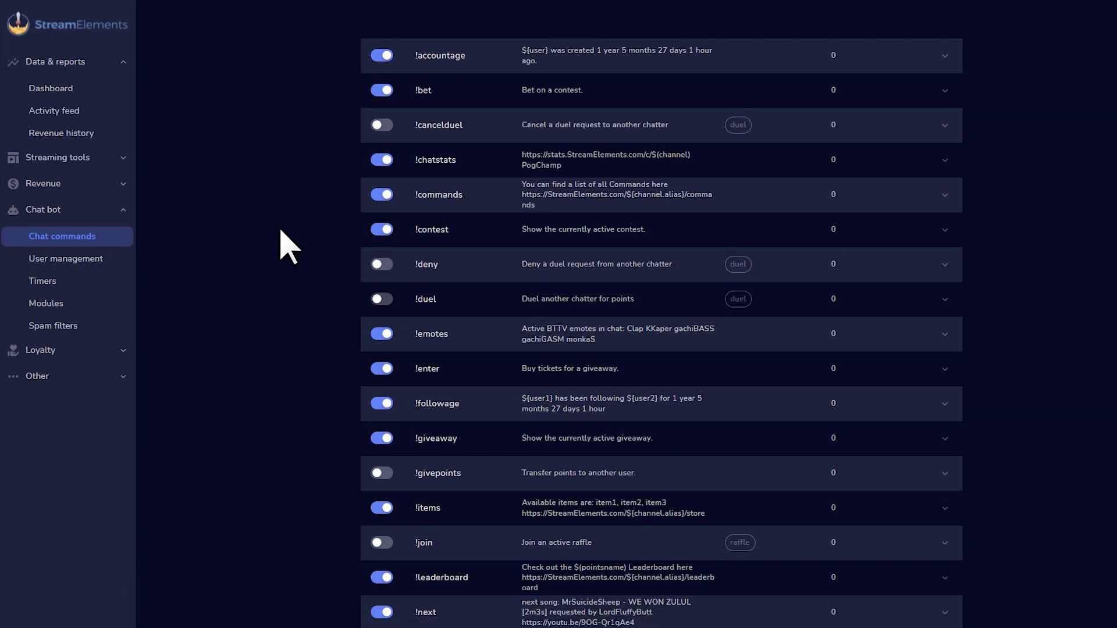
scroll(275, 232, "down", 3)
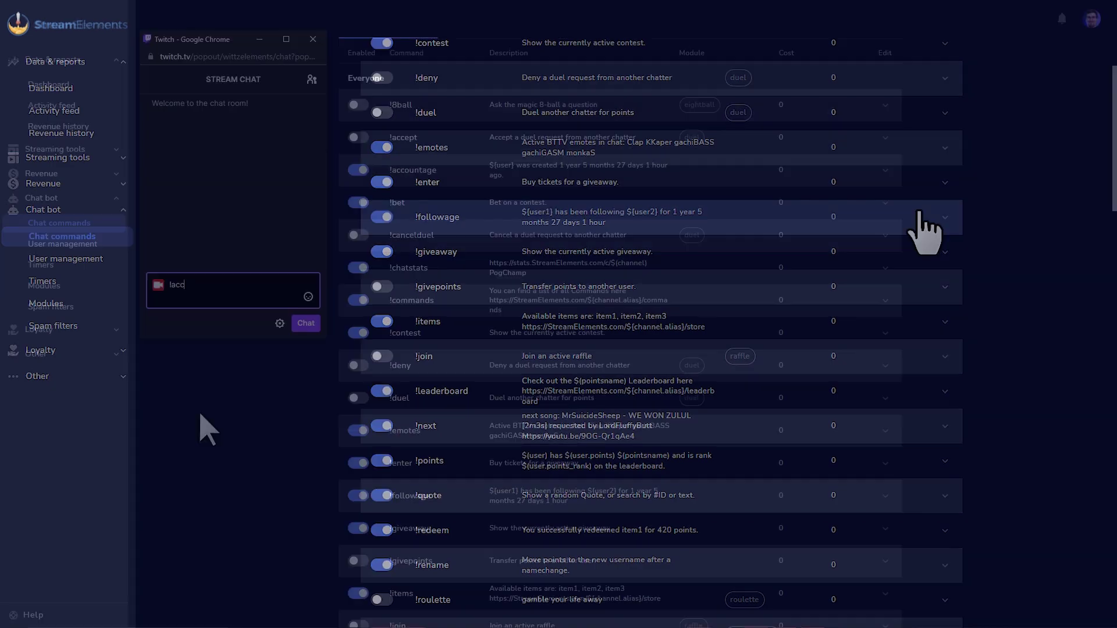
type("t")
type("age")
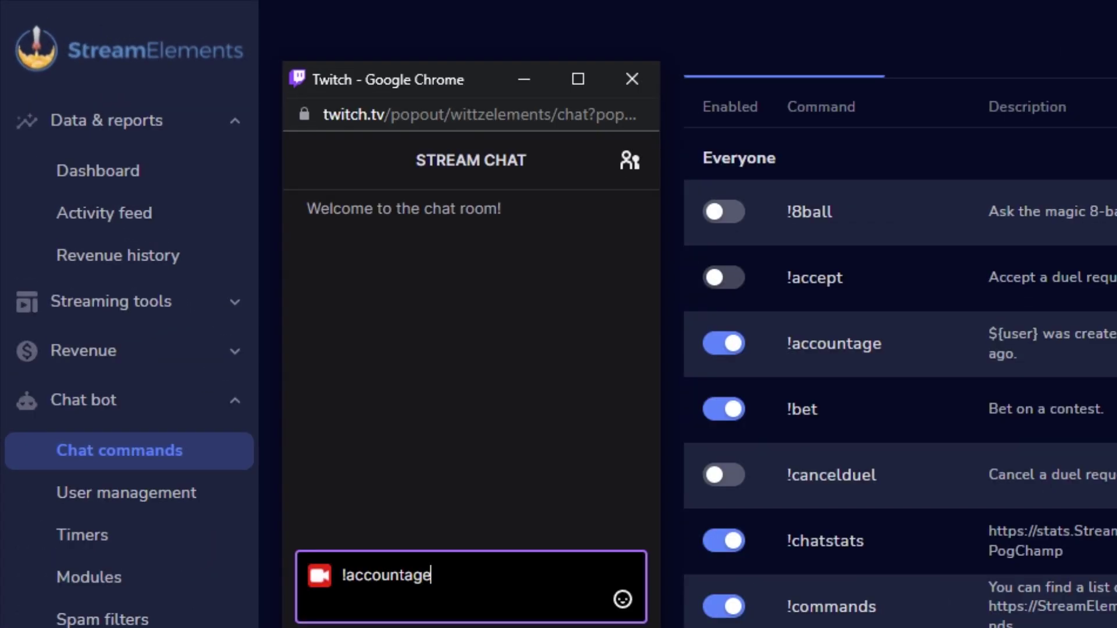
key("Return")
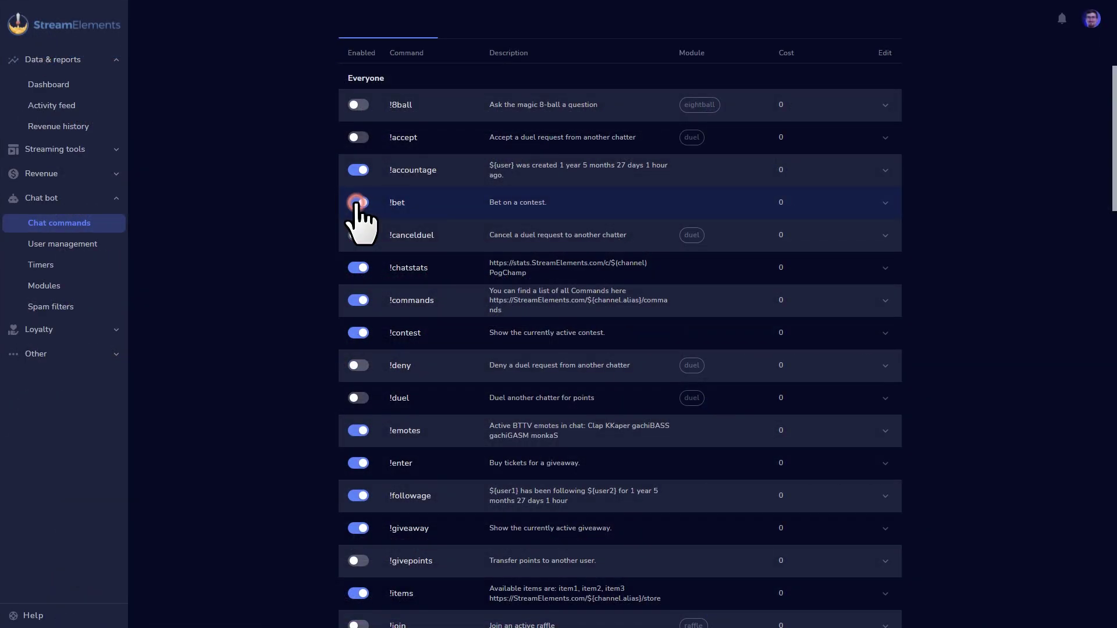
Switch off the !bet, !contest and !enter default commands.
left_click(357, 203)
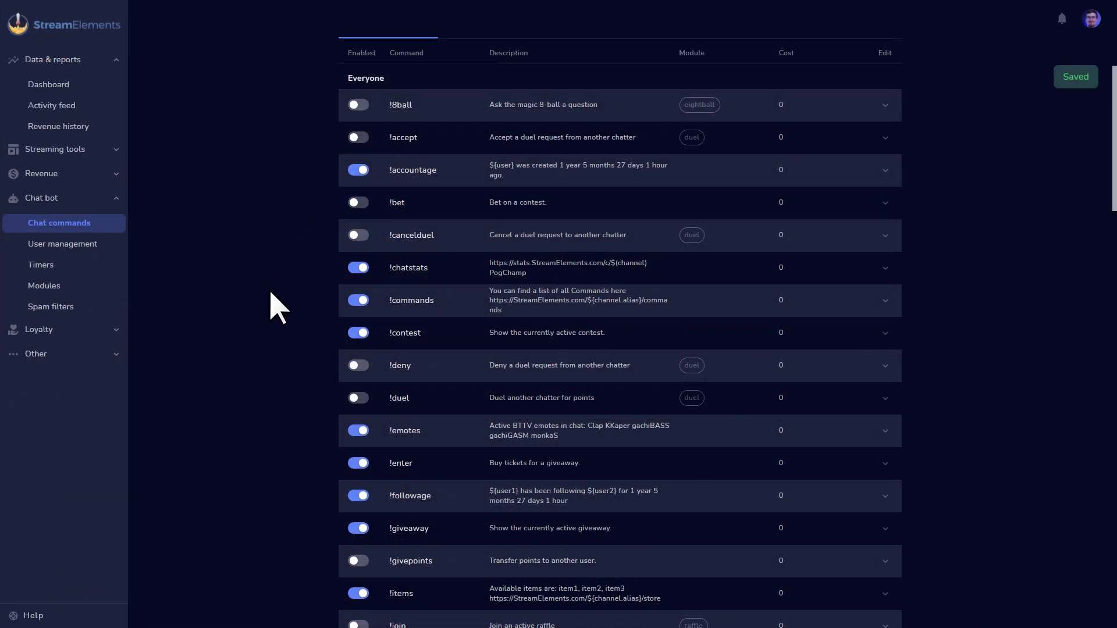
left_click(359, 334)
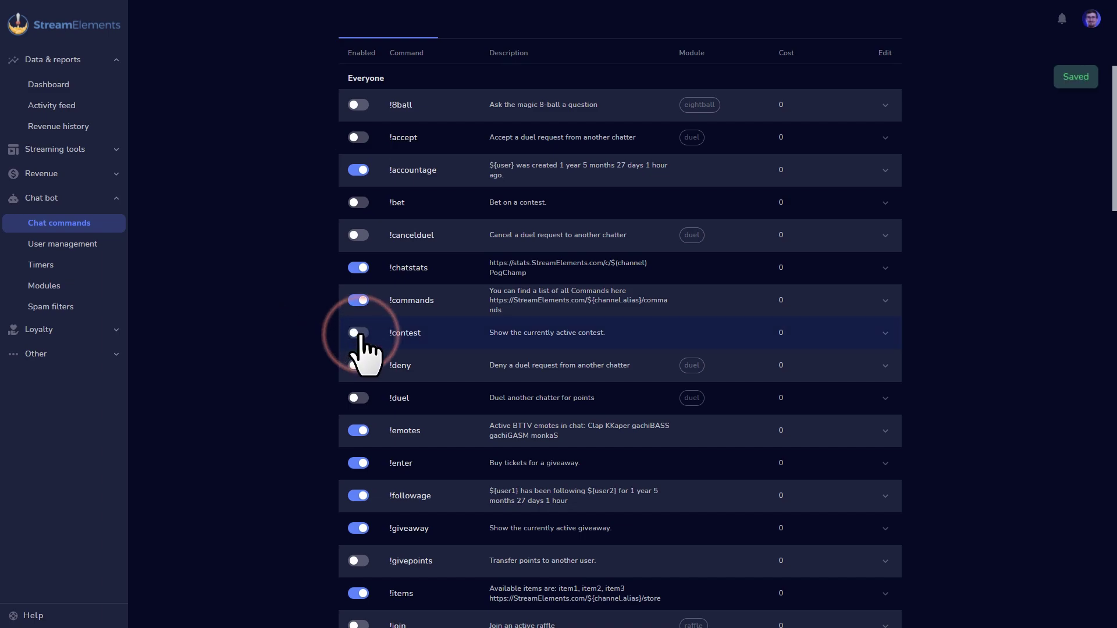
scroll(317, 344, "down", 3)
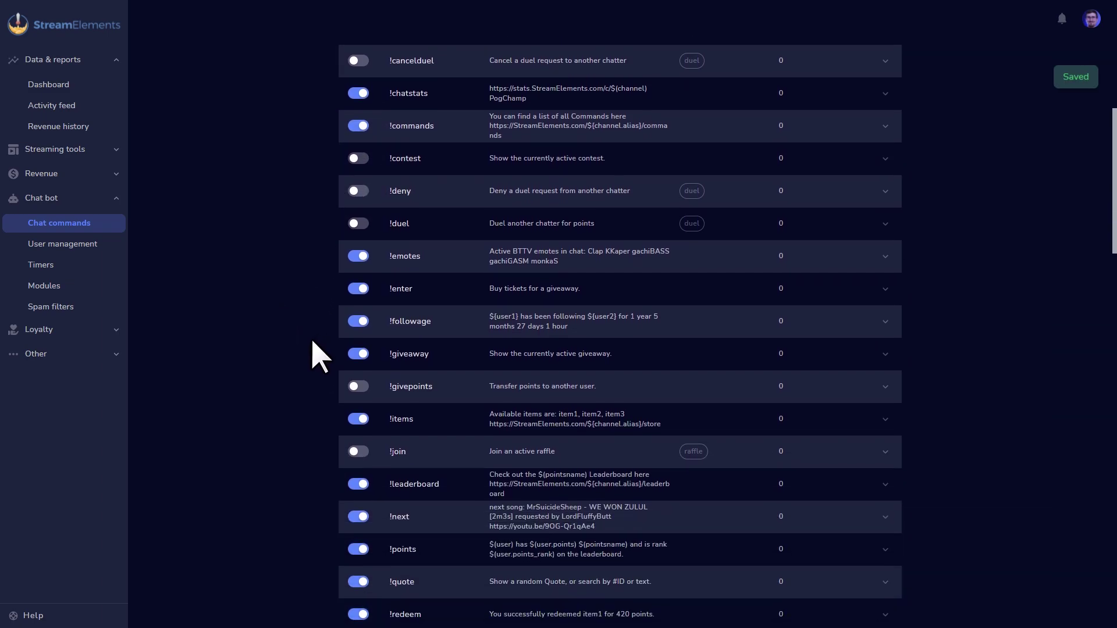
left_click(360, 290)
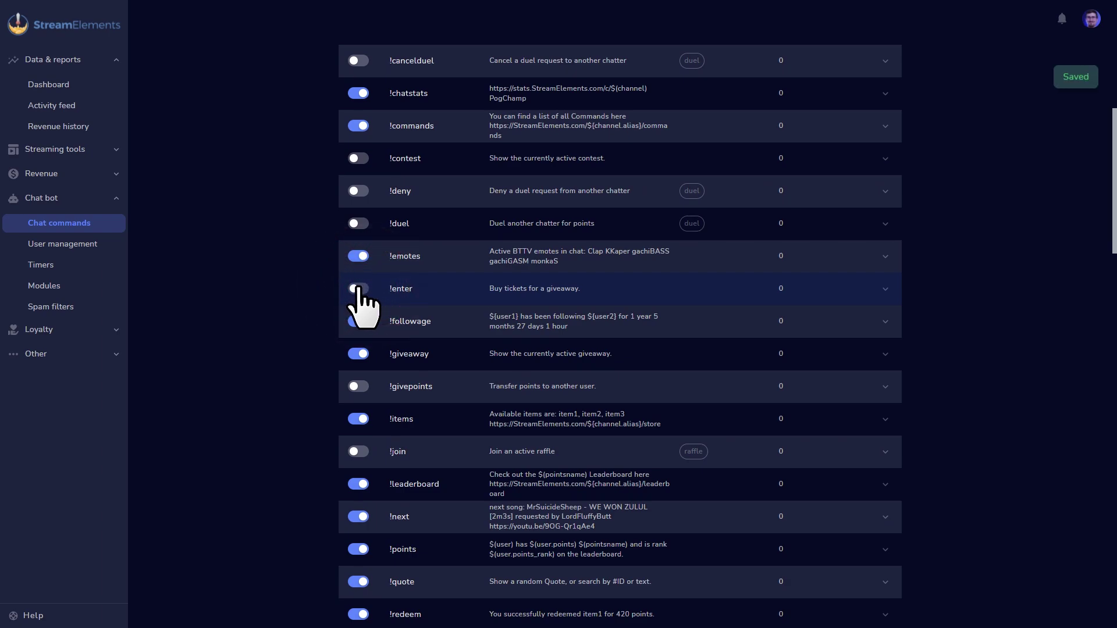
Test !uptime in chat and open the !followage command's settings.
scroll(282, 378, "down", 3)
scroll(289, 396, "down", 2)
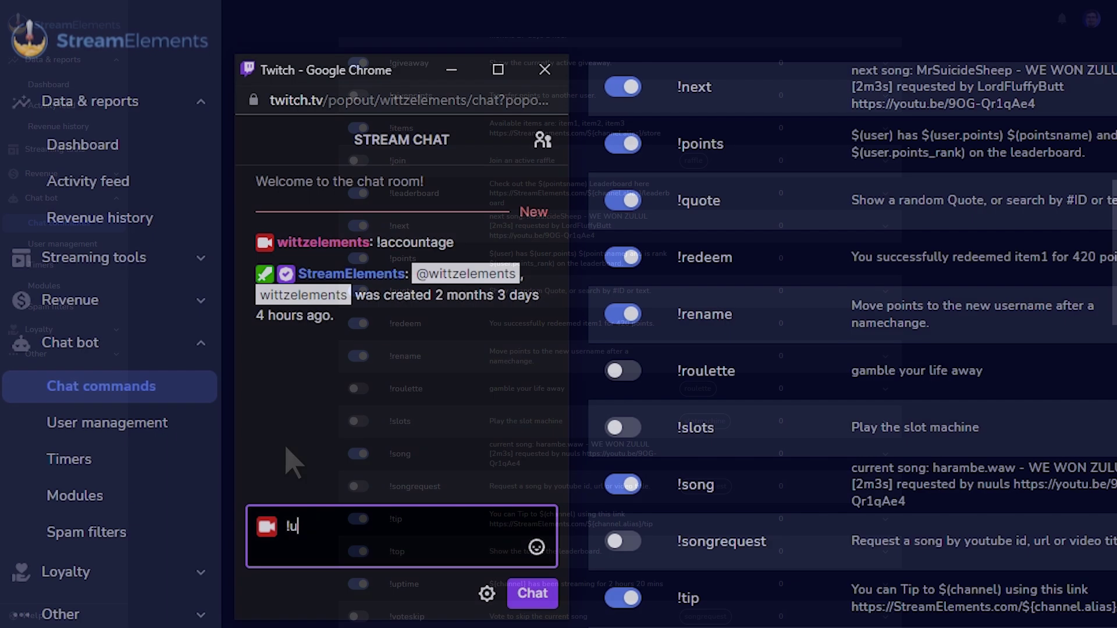
type("pdime")
key("Return")
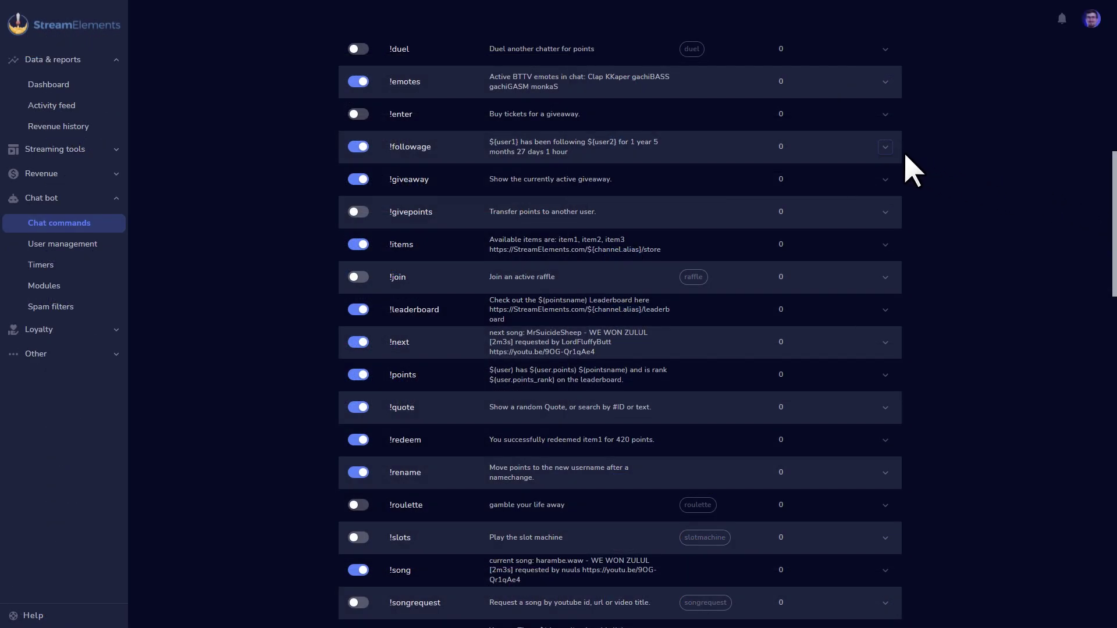
left_click(885, 146)
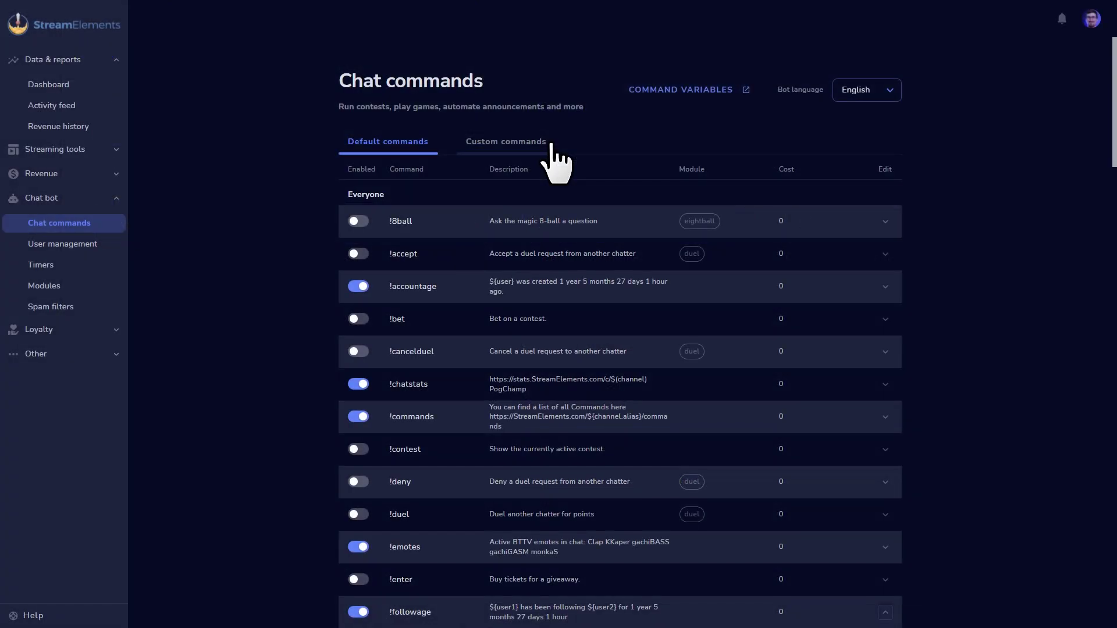
left_click(555, 165)
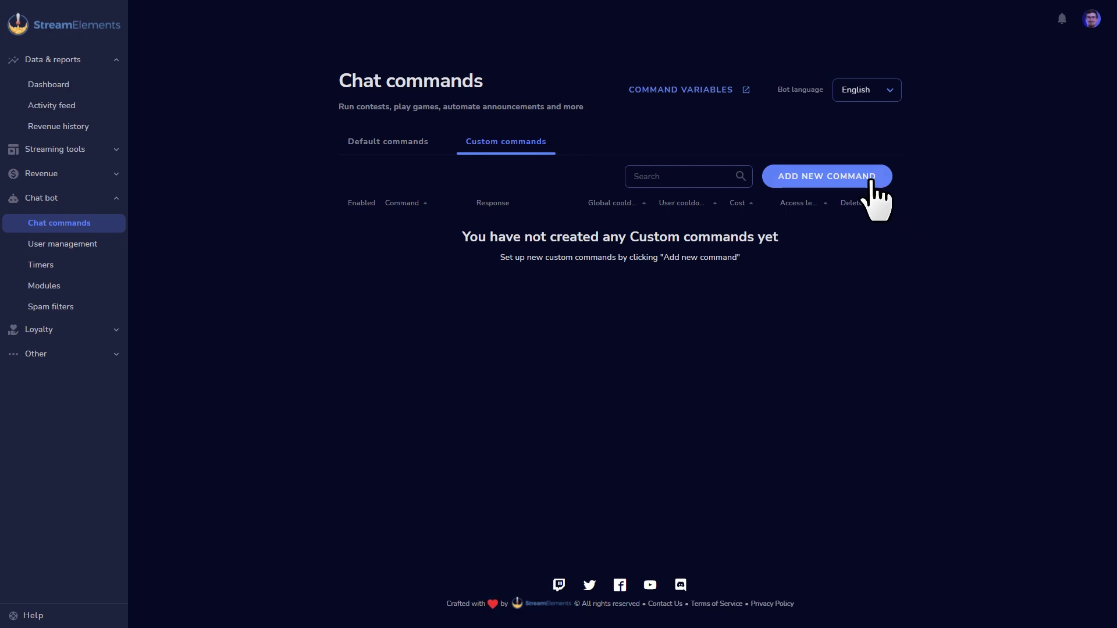
left_click(834, 176)
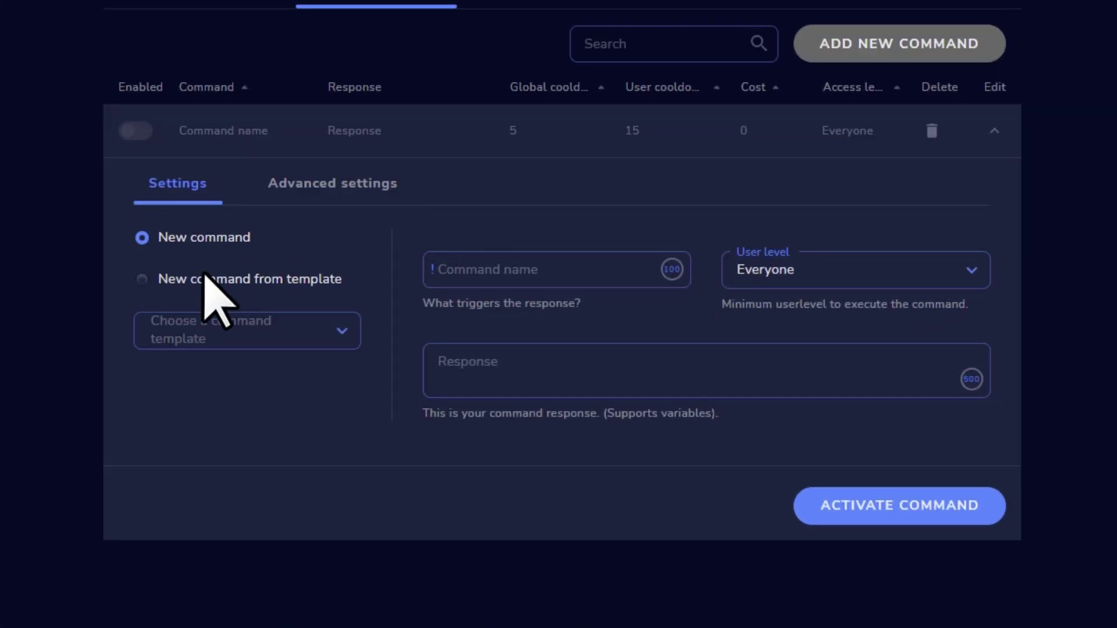
left_click(512, 271)
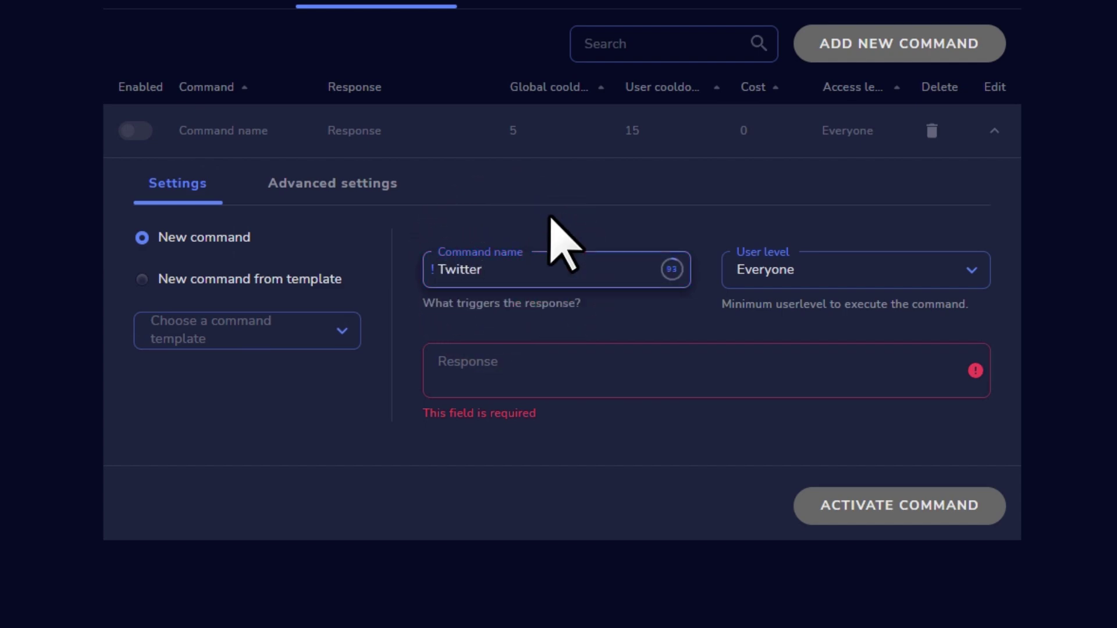
left_click(535, 377)
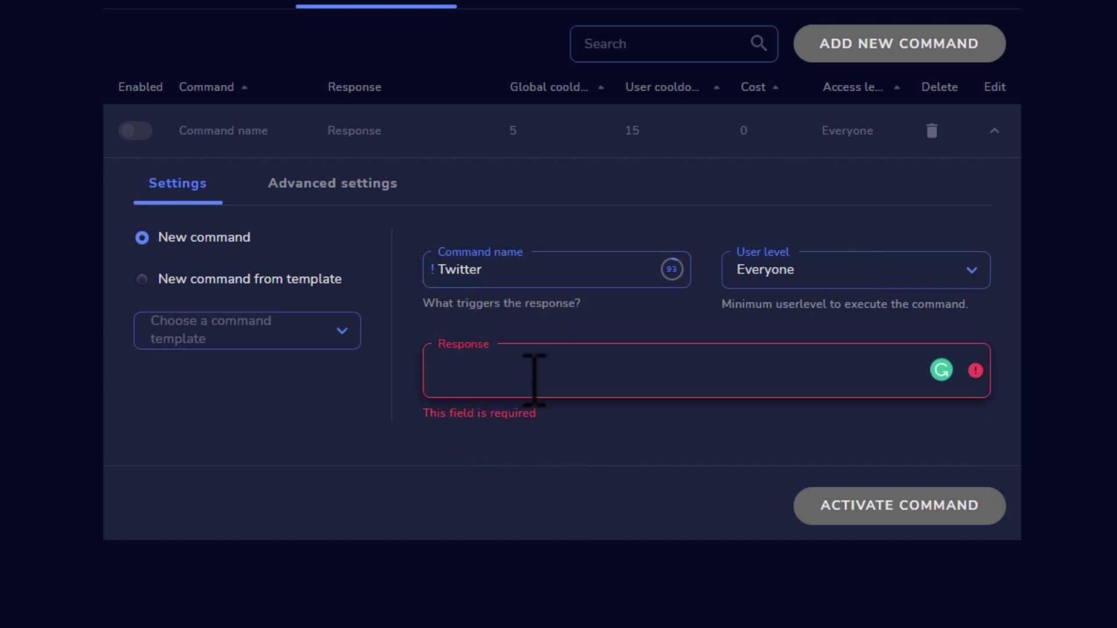
type("Follow us on Twitter! http://twitter.com/StreamElements")
left_click(861, 504)
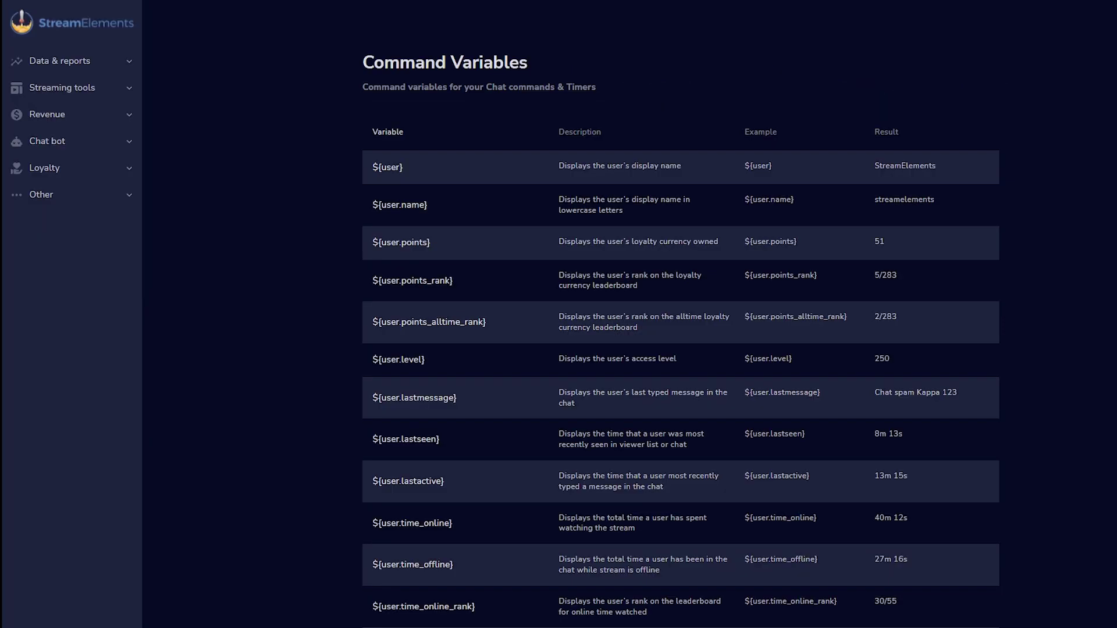
scroll(681, 336, "down", 2)
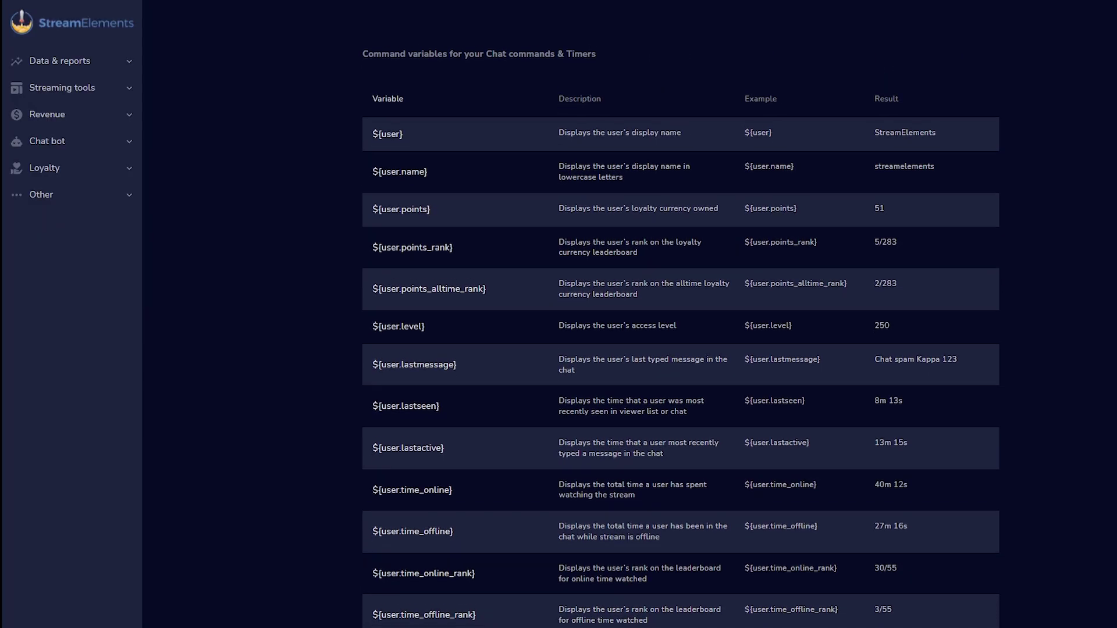
scroll(681, 337, "down", 3)
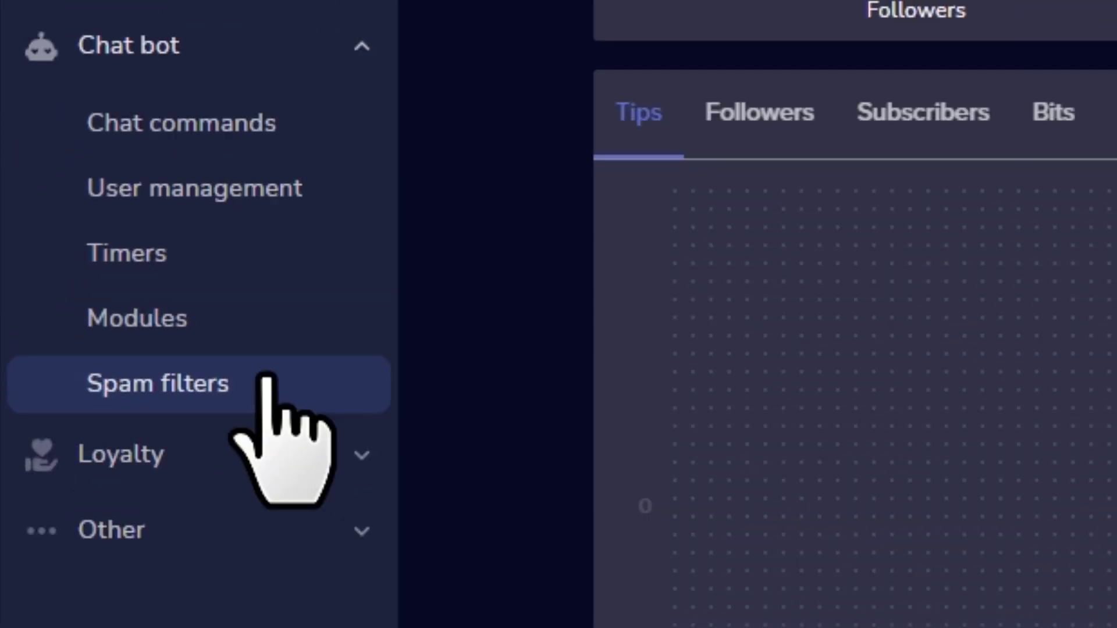
Open Spam filters, enable Emote and Paragraph Protection, and keep Regulars exempt from Caps protection.
left_click(267, 383)
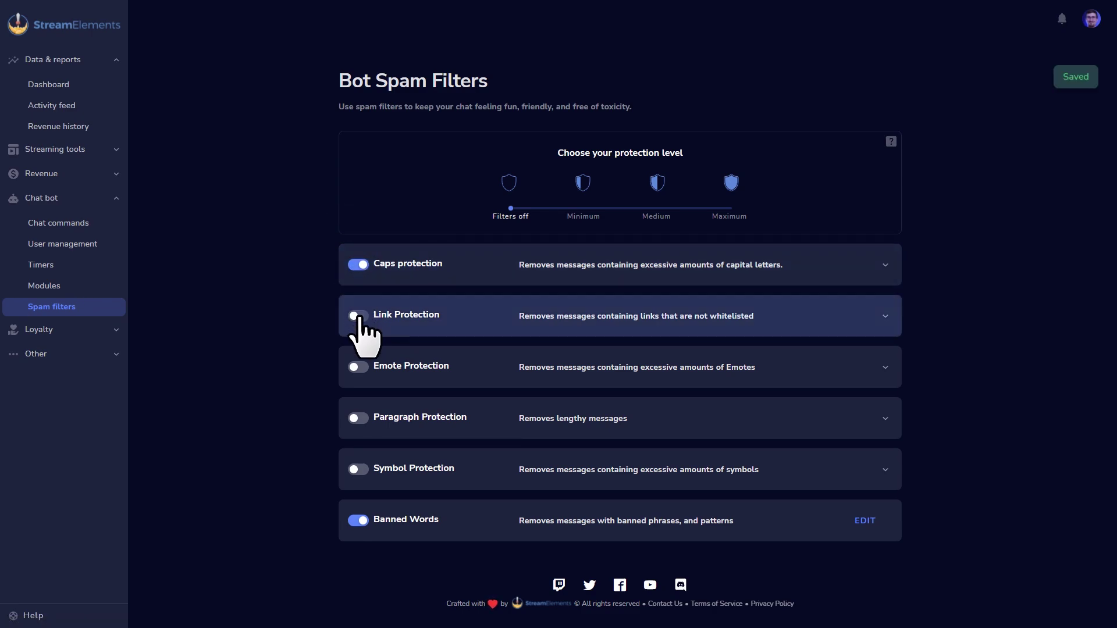
left_click(357, 368)
left_click(356, 419)
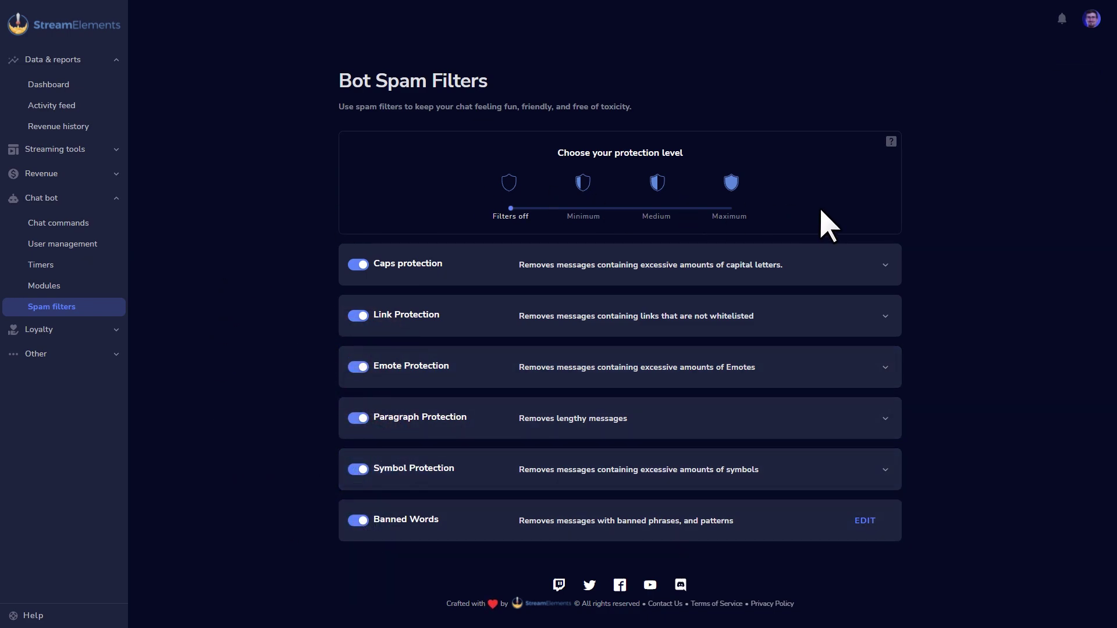
left_click(878, 285)
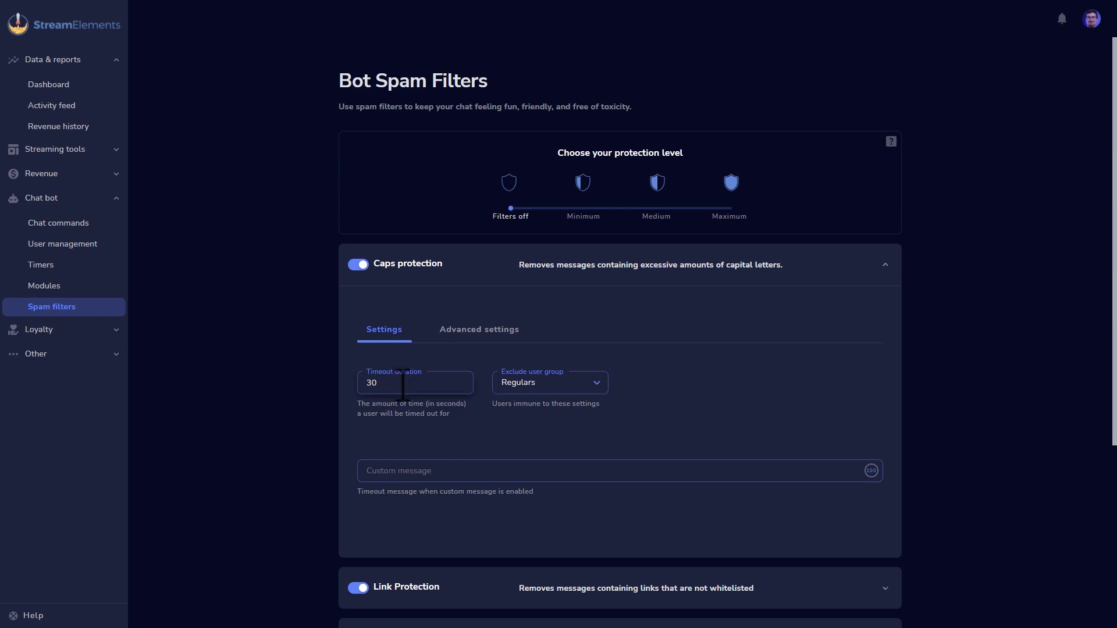
left_click(562, 381)
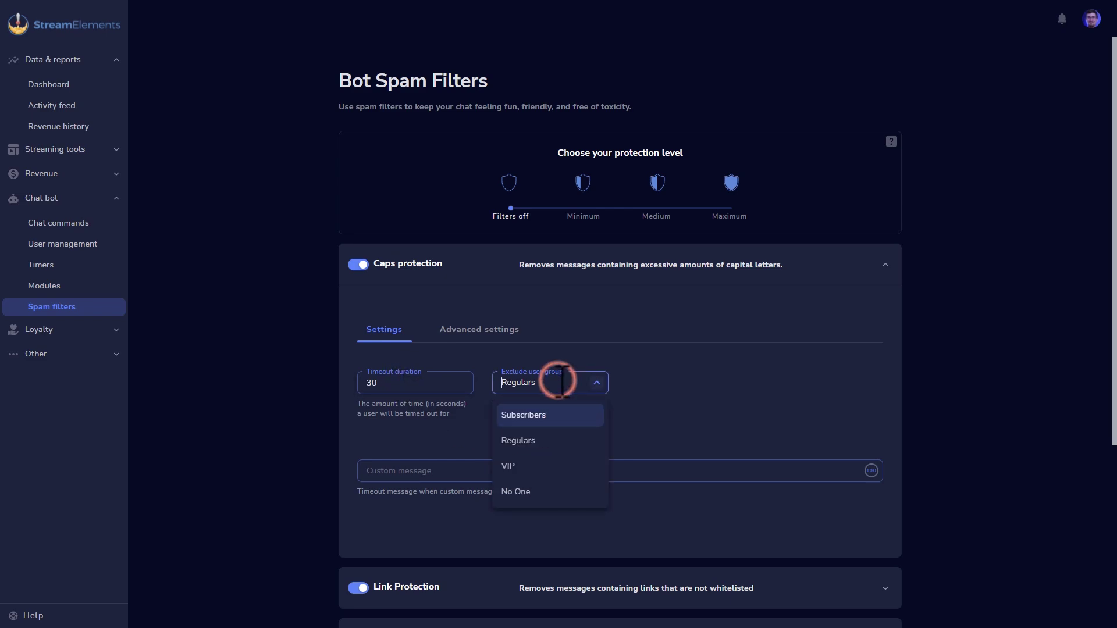
left_click(547, 441)
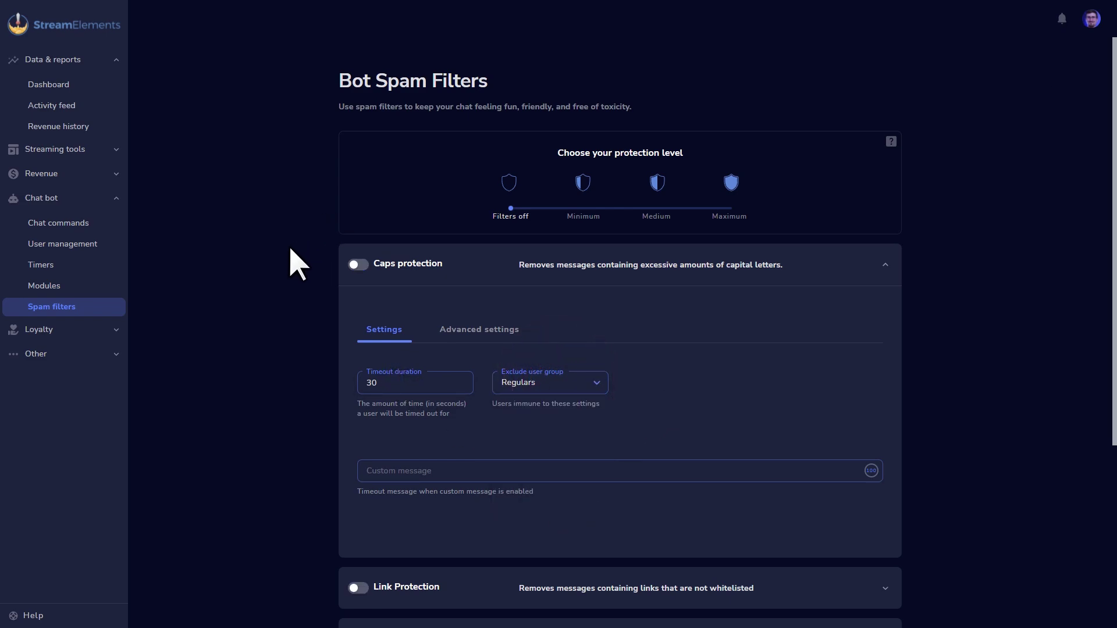
Raise the protection level to Maximum, then expand and collapse Link Protection.
left_click(582, 182)
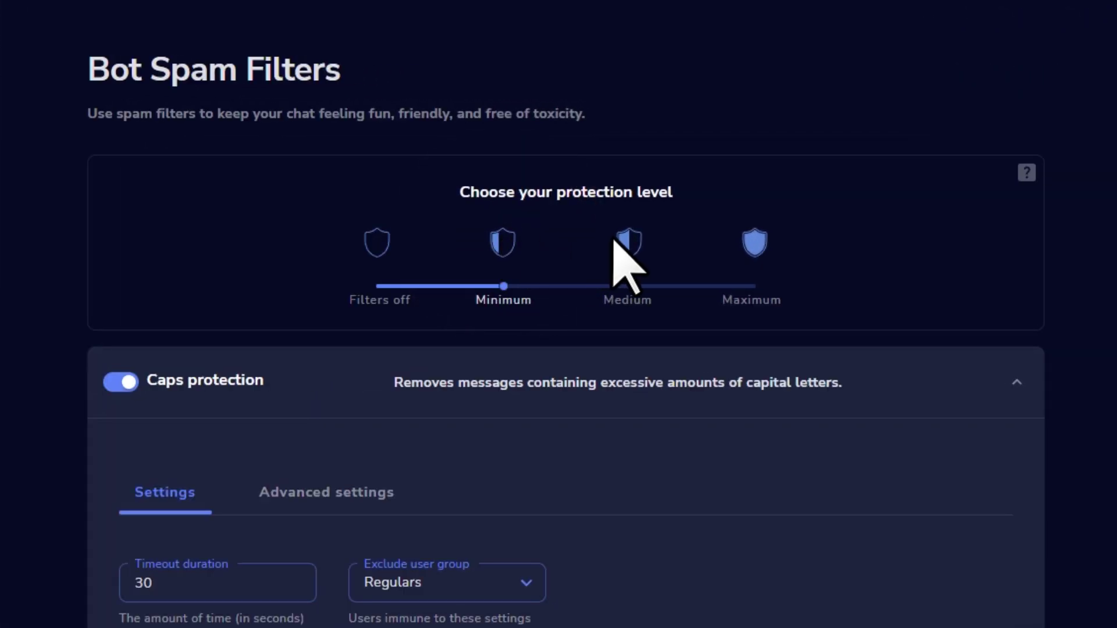
left_click(625, 249)
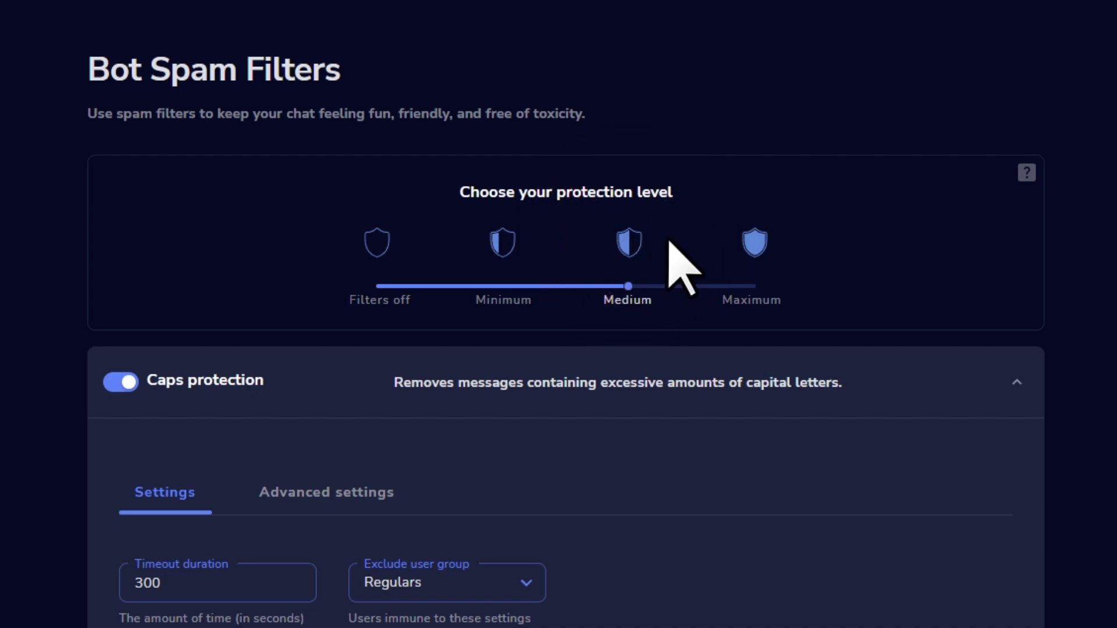
left_click(755, 243)
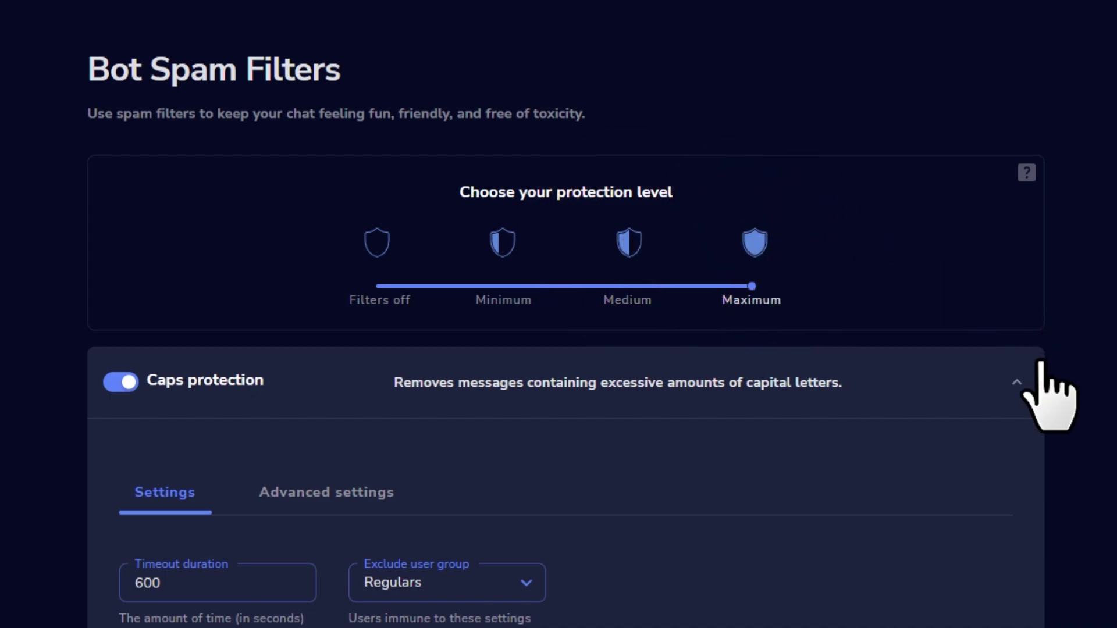
left_click(1019, 383)
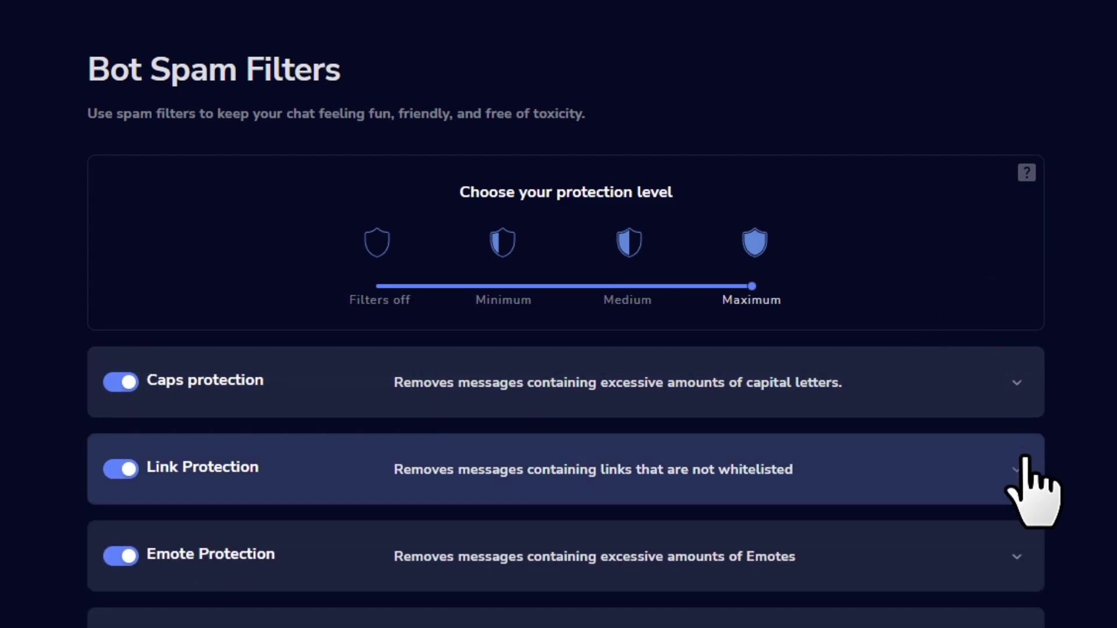
left_click(1020, 468)
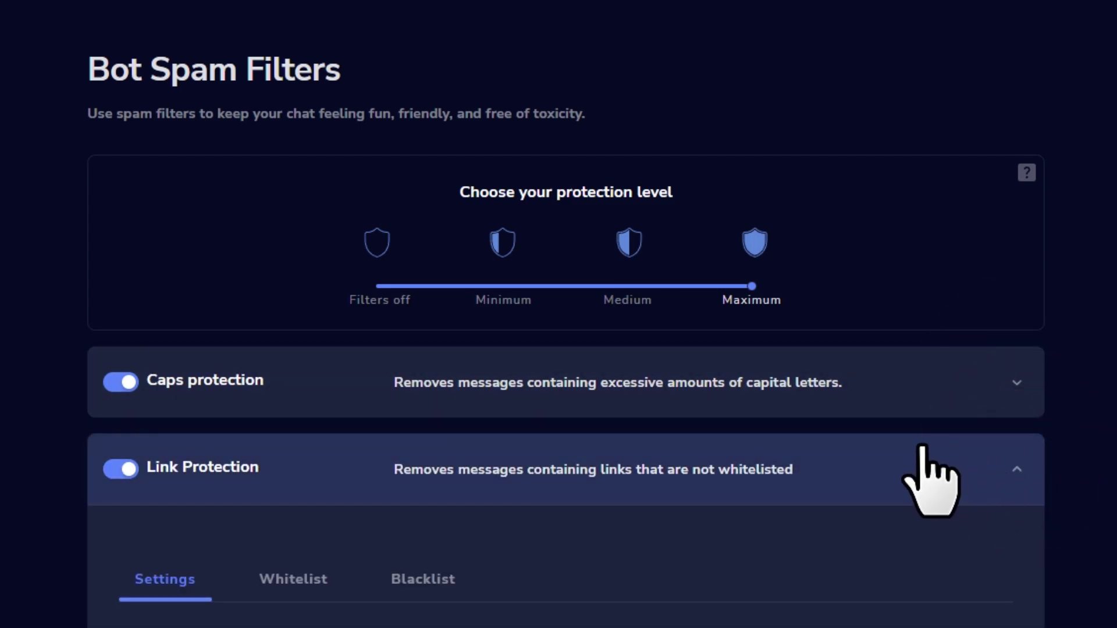
left_click(1017, 468)
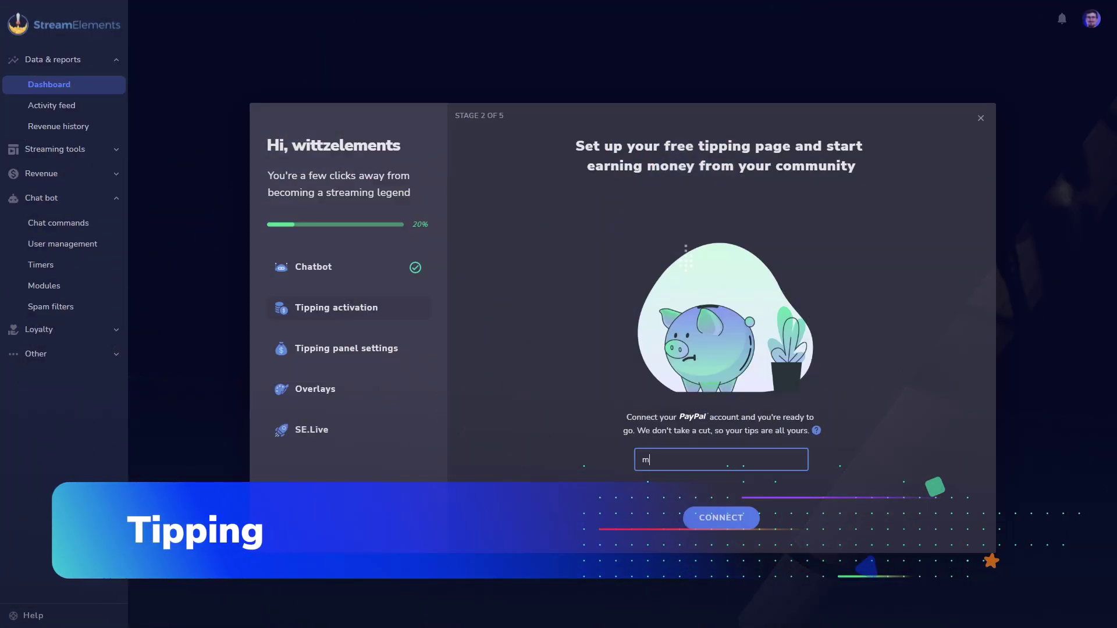
Enter the PayPal account e-mail to connect tipping, then close the onboarding window.
type("yp")
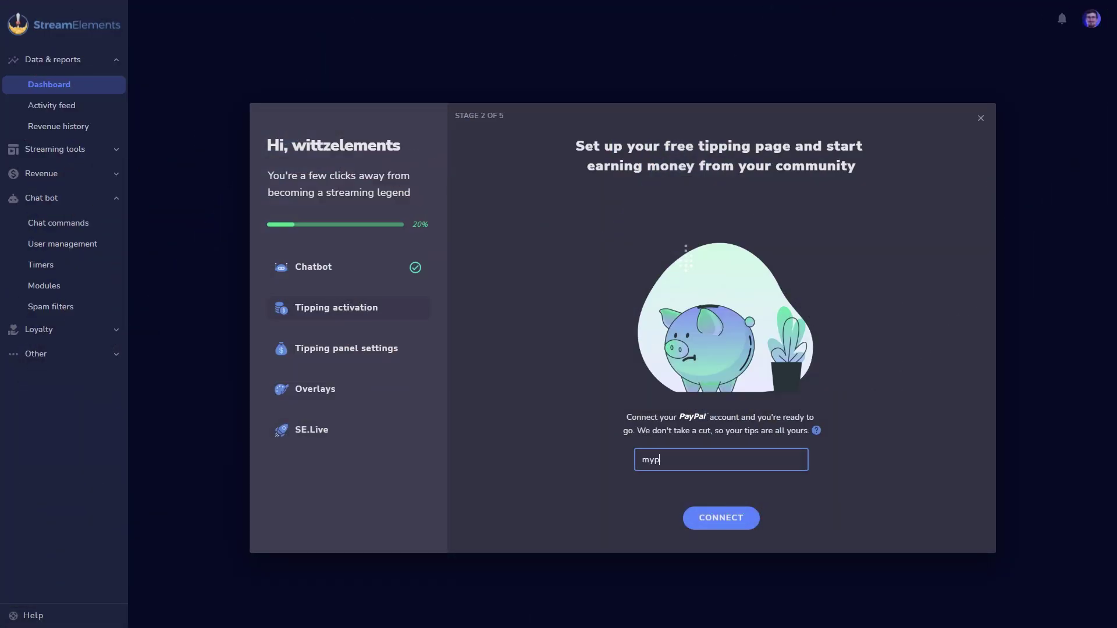
type("aypal")
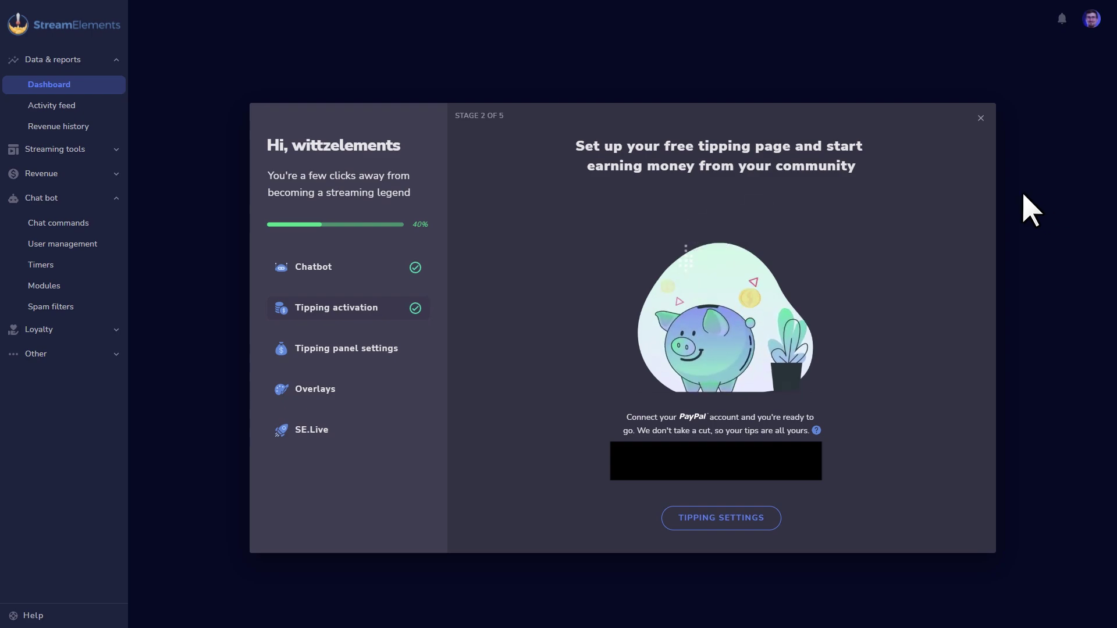
left_click(981, 118)
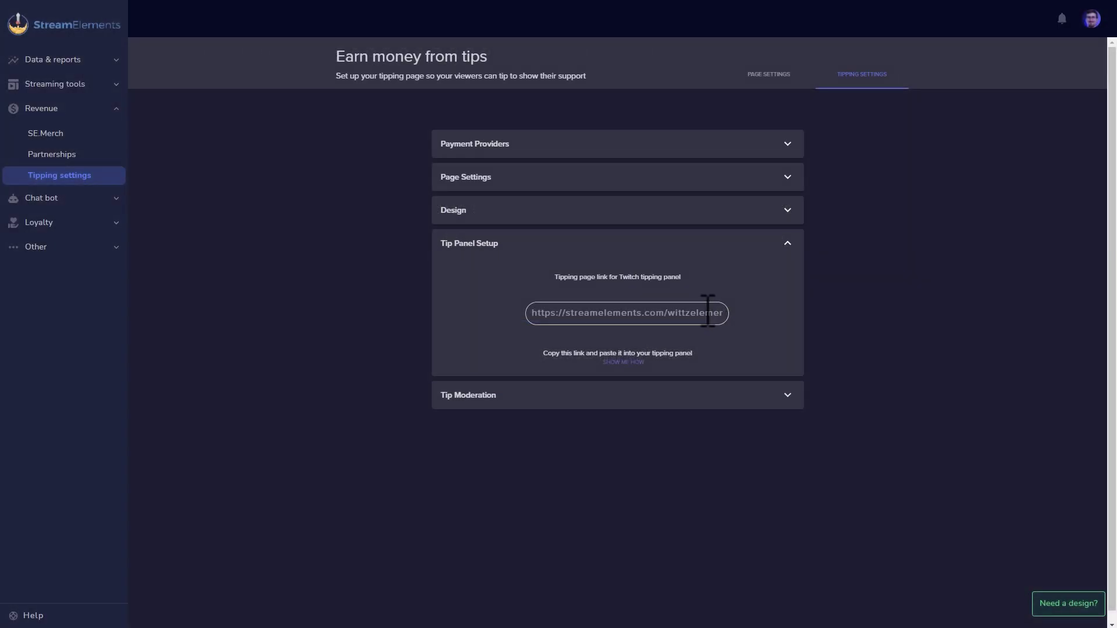
Copy the tipping link and add the middle TIP design as an image panel on Twitch.
left_click(706, 312)
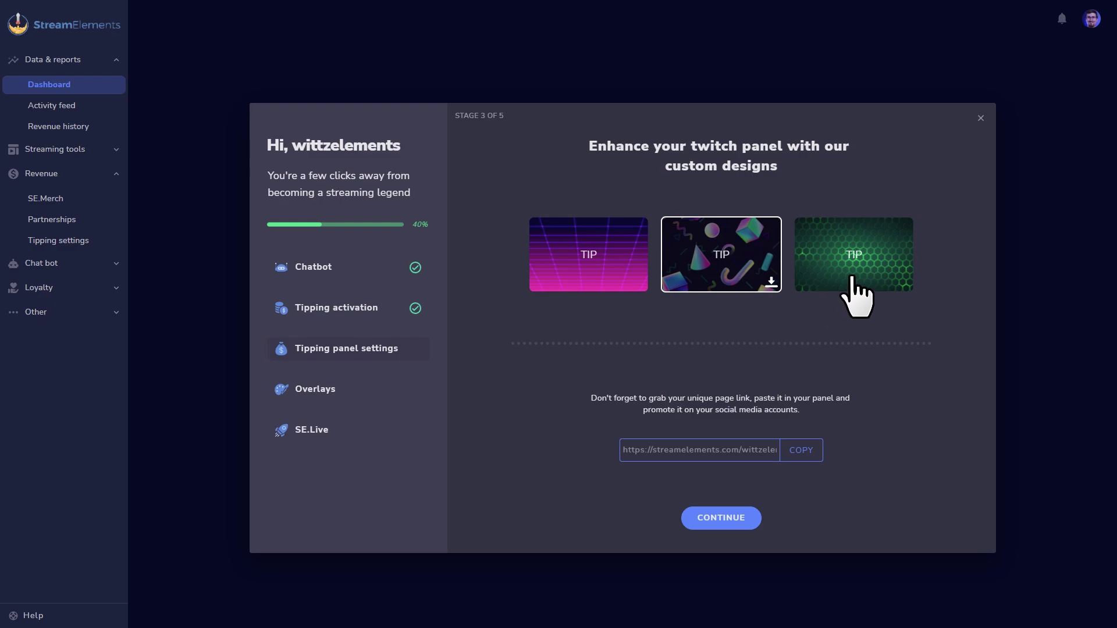
left_click(851, 279)
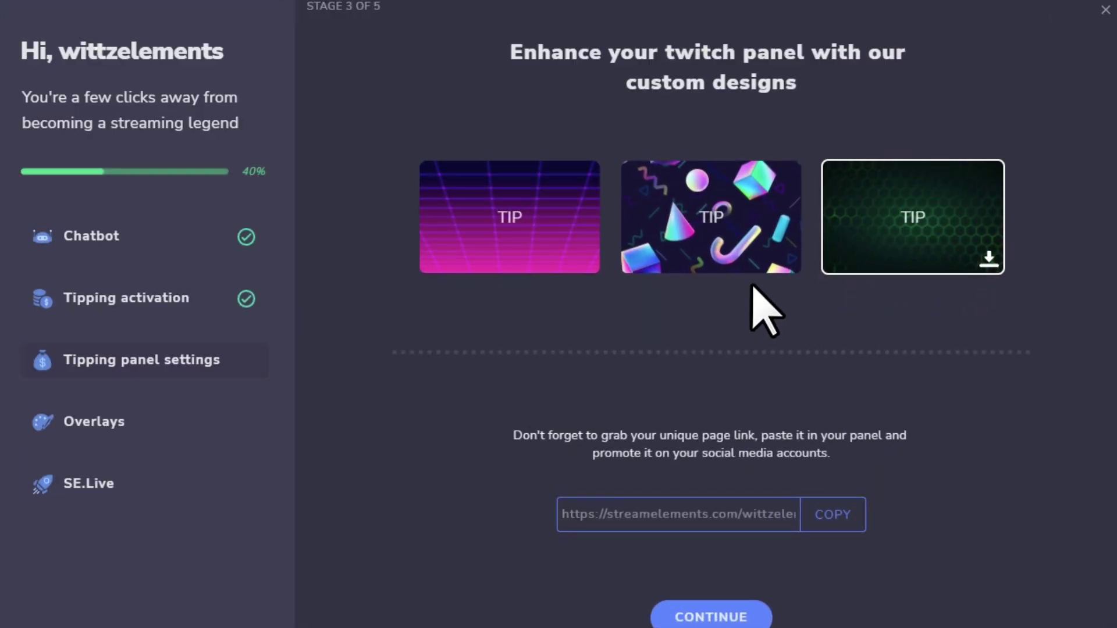
left_click(654, 244)
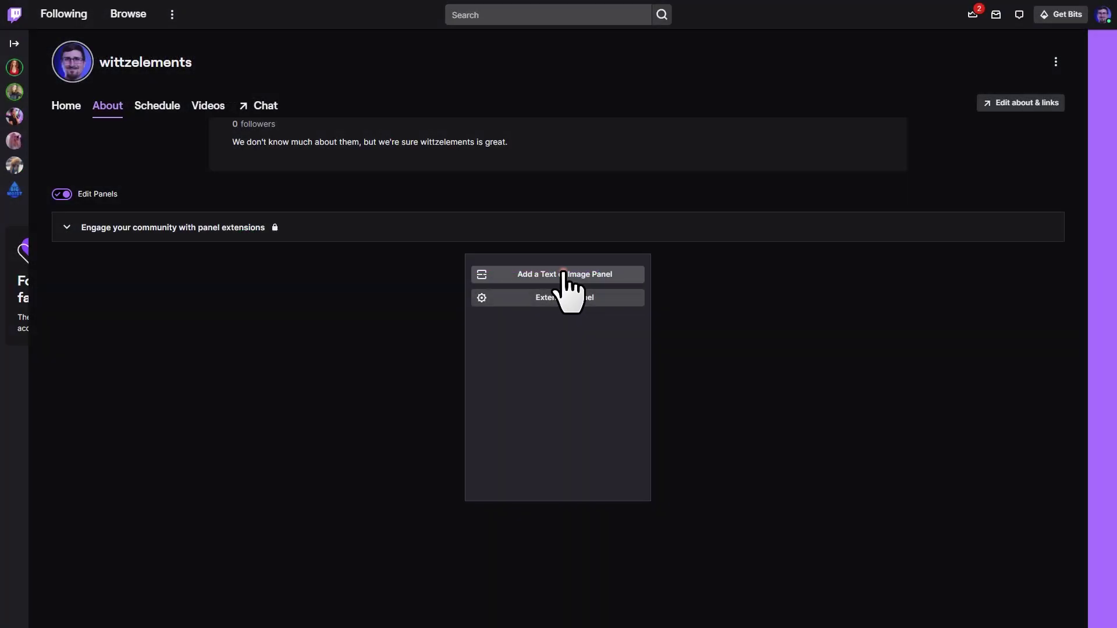
left_click(563, 278)
left_click(400, 306)
left_click_drag(619, 419, 573, 336)
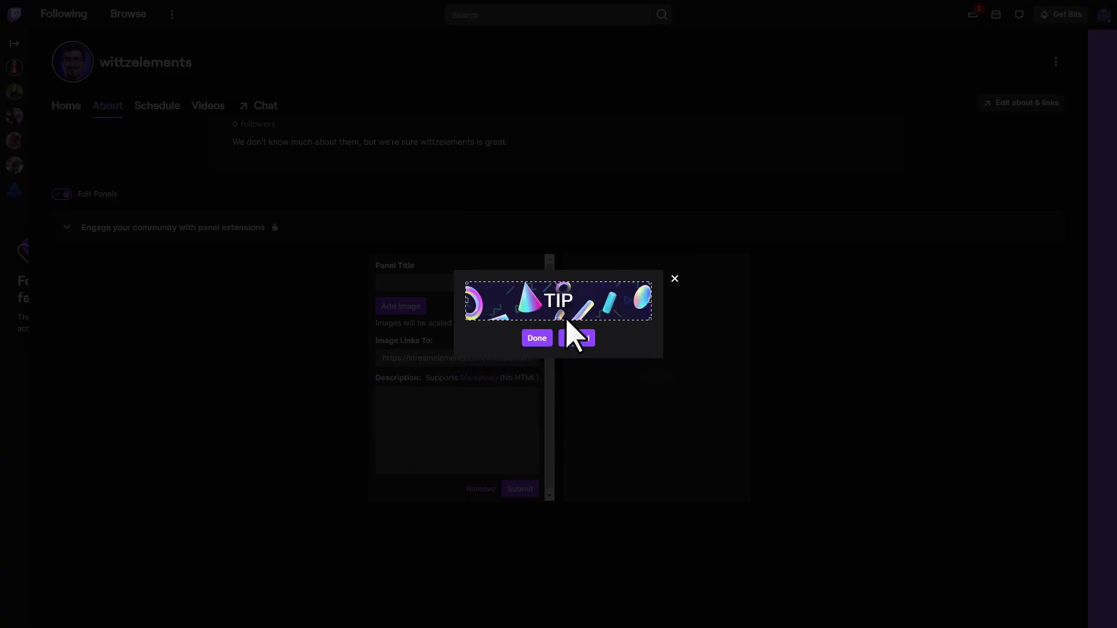
left_click(528, 339)
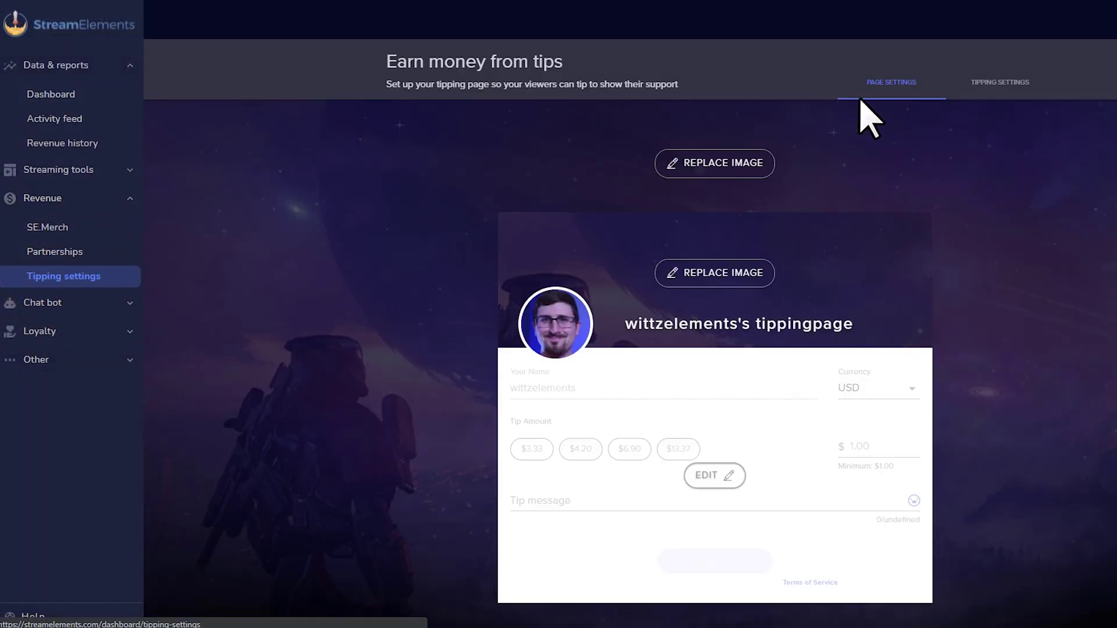
Open Tipping Settings and expand the Page Settings and Design sections.
left_click(1022, 85)
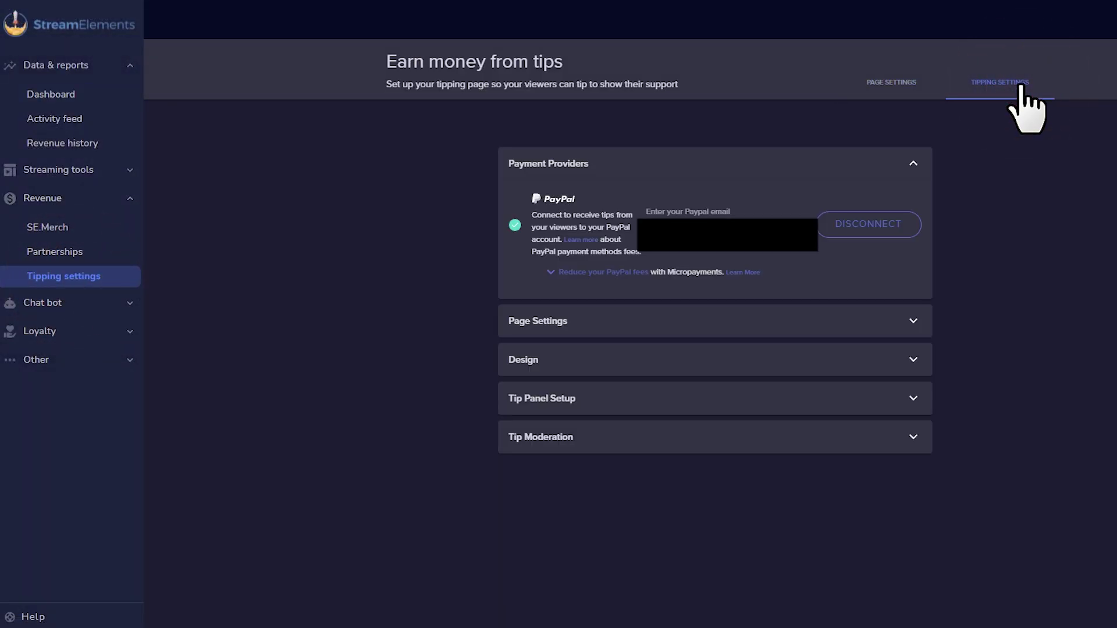
left_click(913, 320)
scroll(917, 349, "down", 6)
left_click(873, 335)
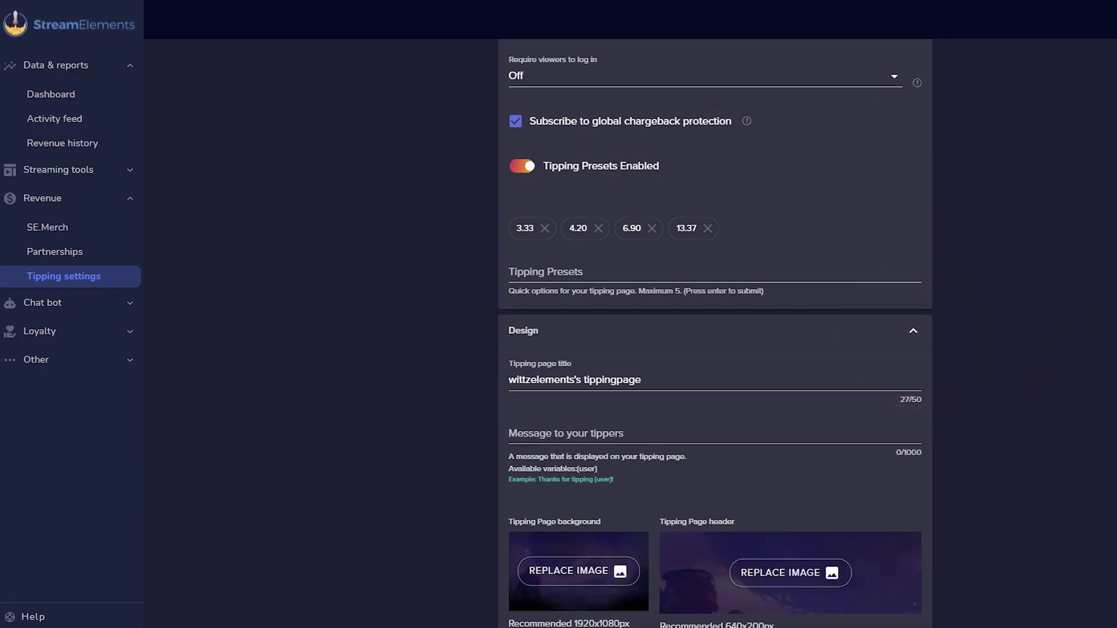
scroll(715, 335, "down", 4)
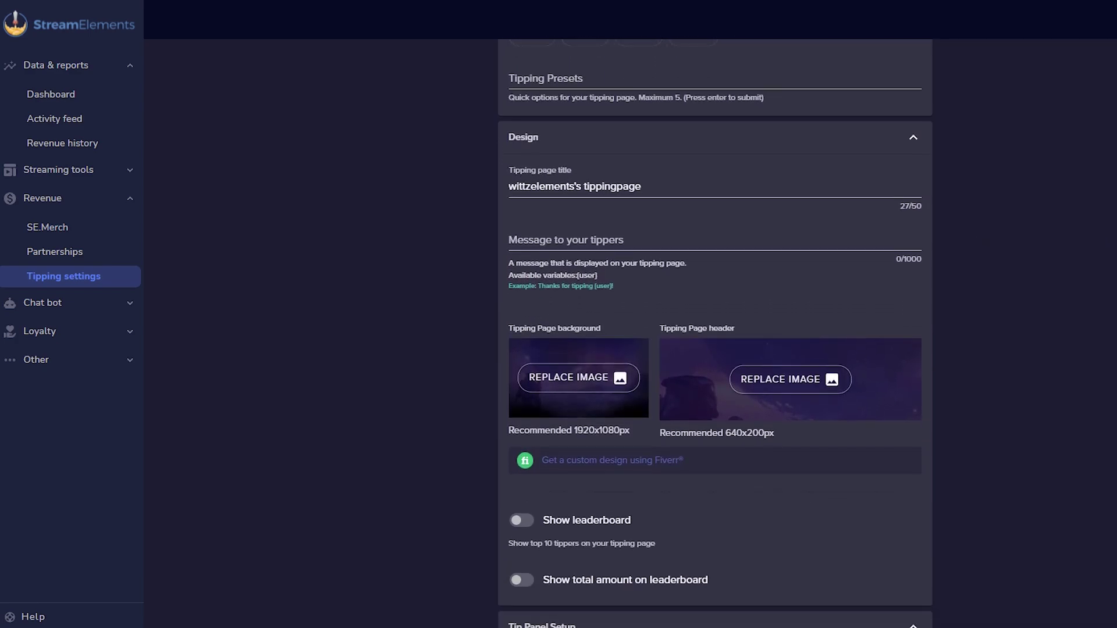
scroll(715, 335, "down", 3)
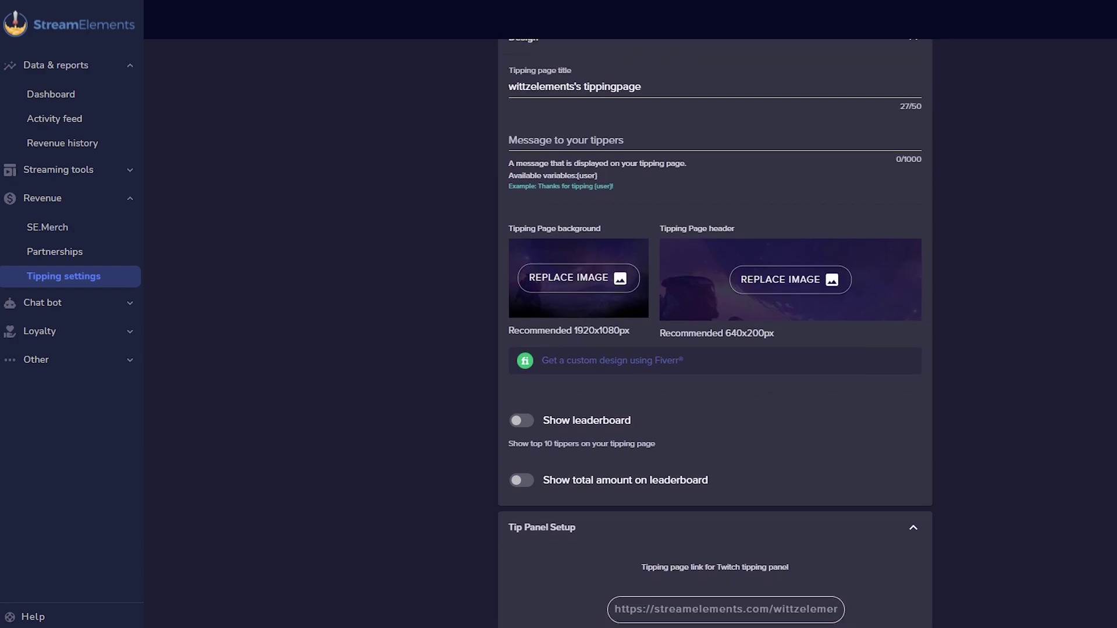
scroll(715, 334, "down", 2)
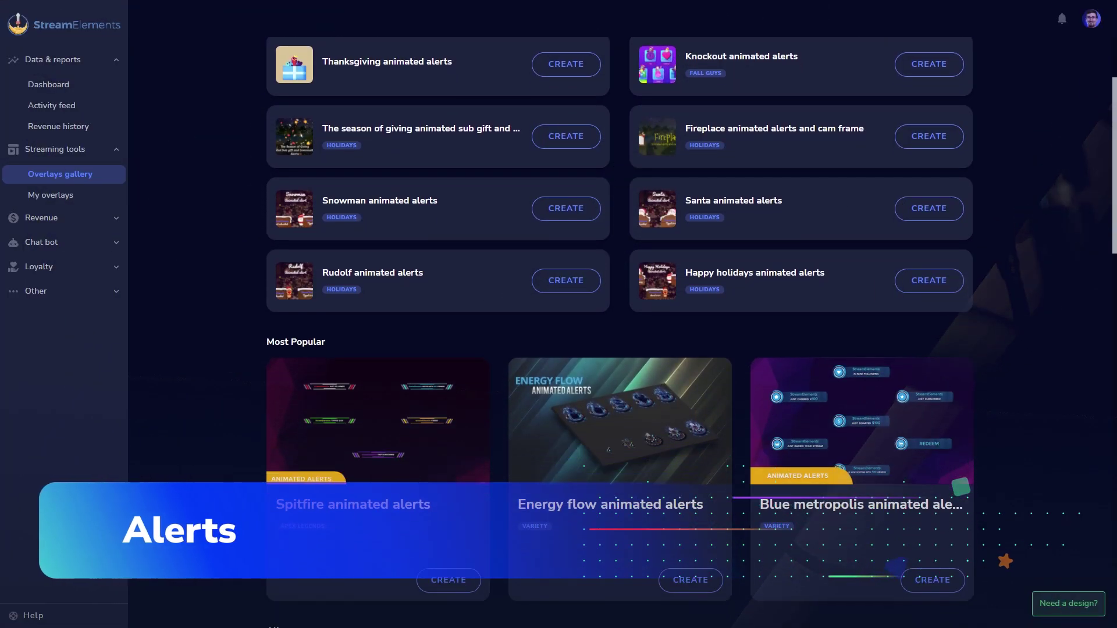
Open the Overlays gallery's Alerts tab and choose CREATE on Blue metropolis animated alerts.
scroll(620, 331, "down", 8)
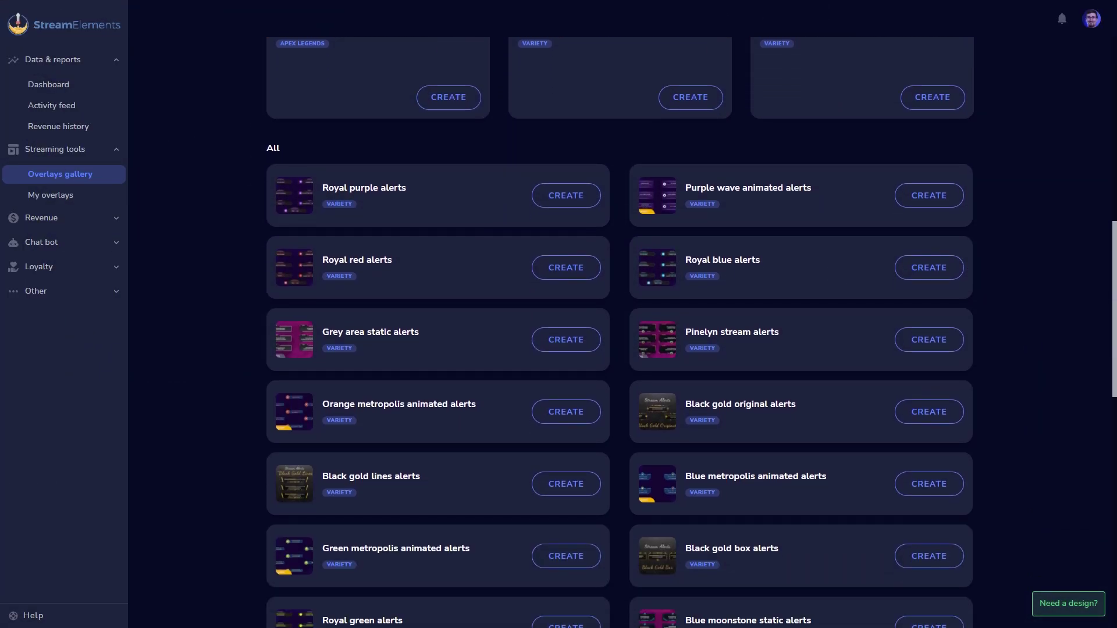
scroll(620, 332, "down", 6)
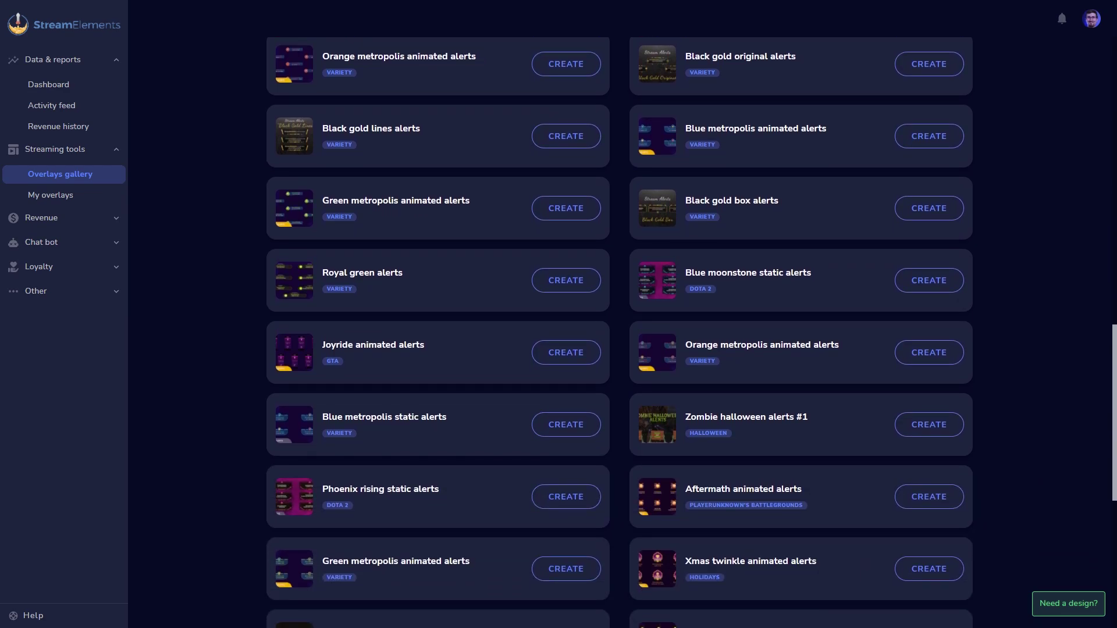
scroll(620, 331, "down", 5)
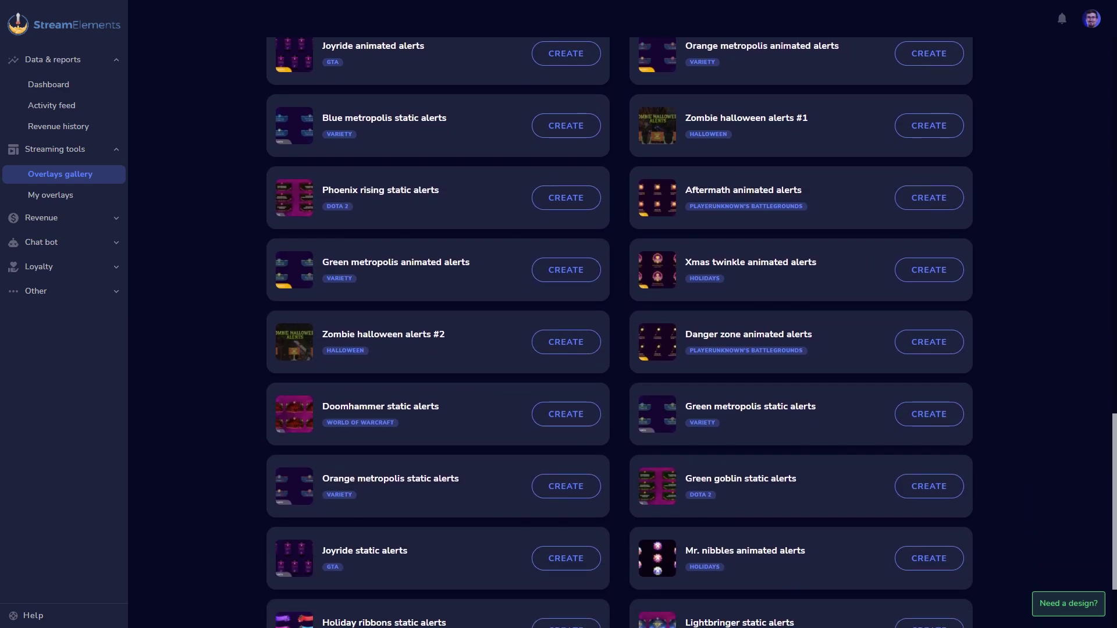
scroll(620, 331, "down", 2)
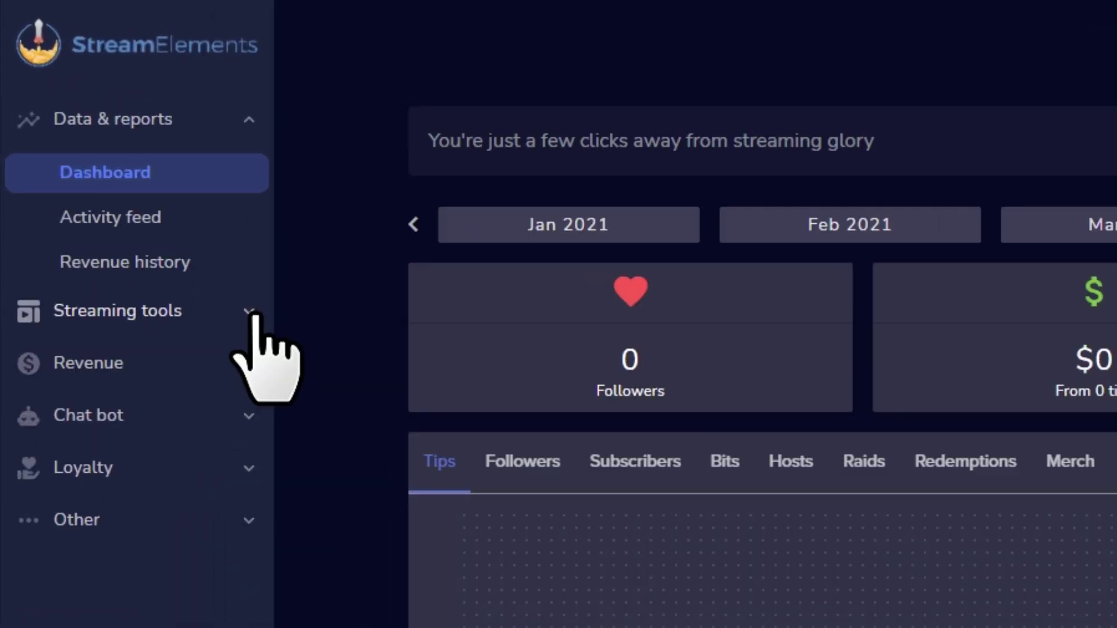
left_click(117, 150)
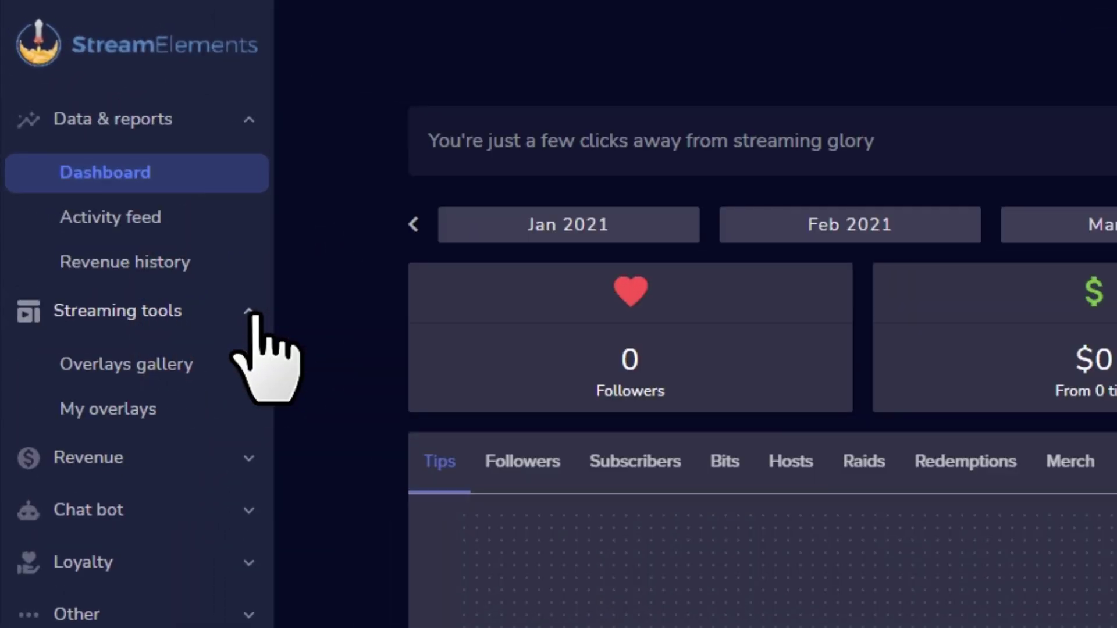
left_click(244, 366)
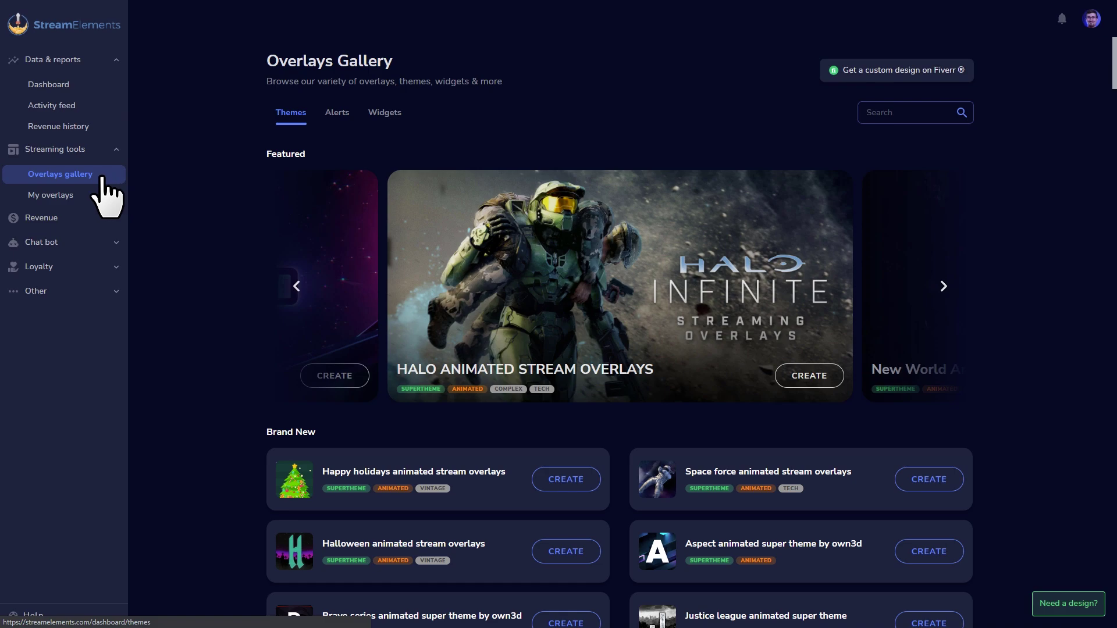
left_click(337, 112)
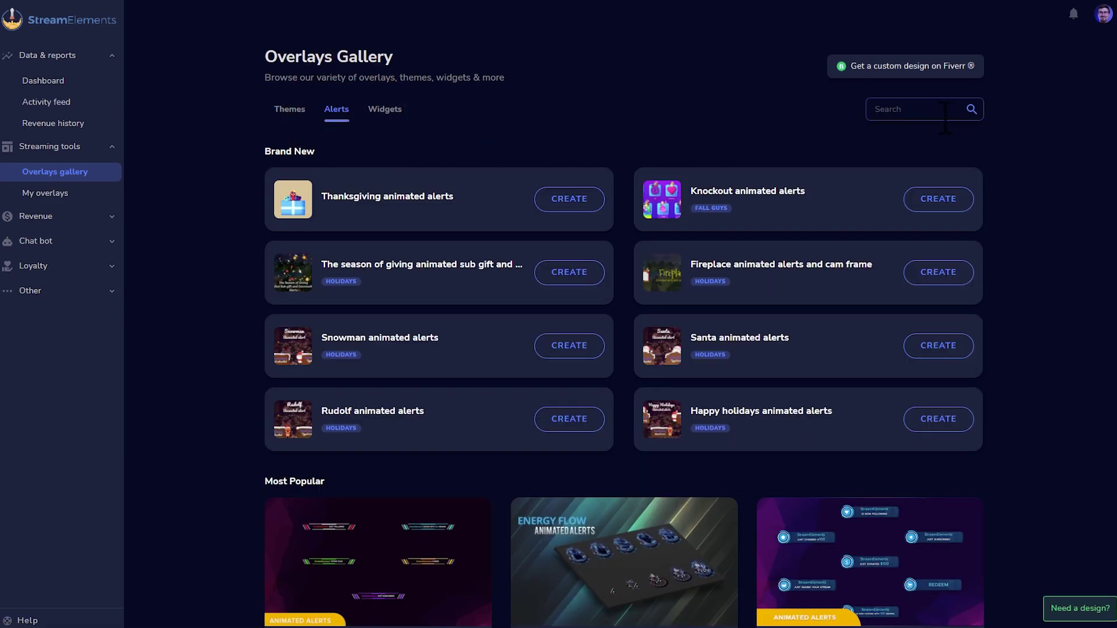
scroll(623, 326, "down", 3)
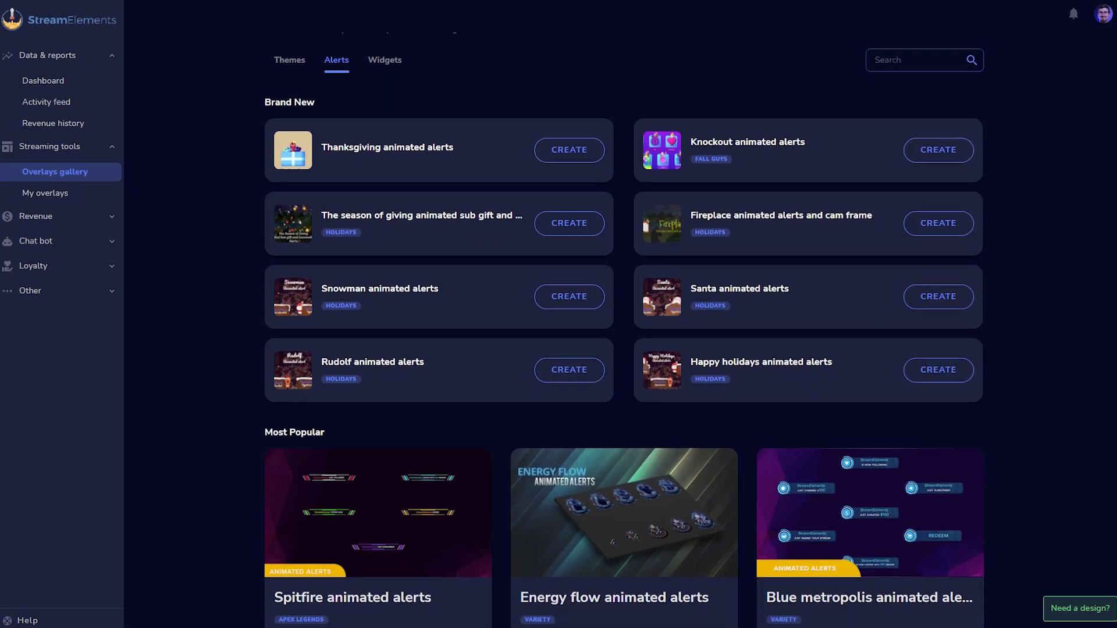
scroll(624, 330, "down", 9)
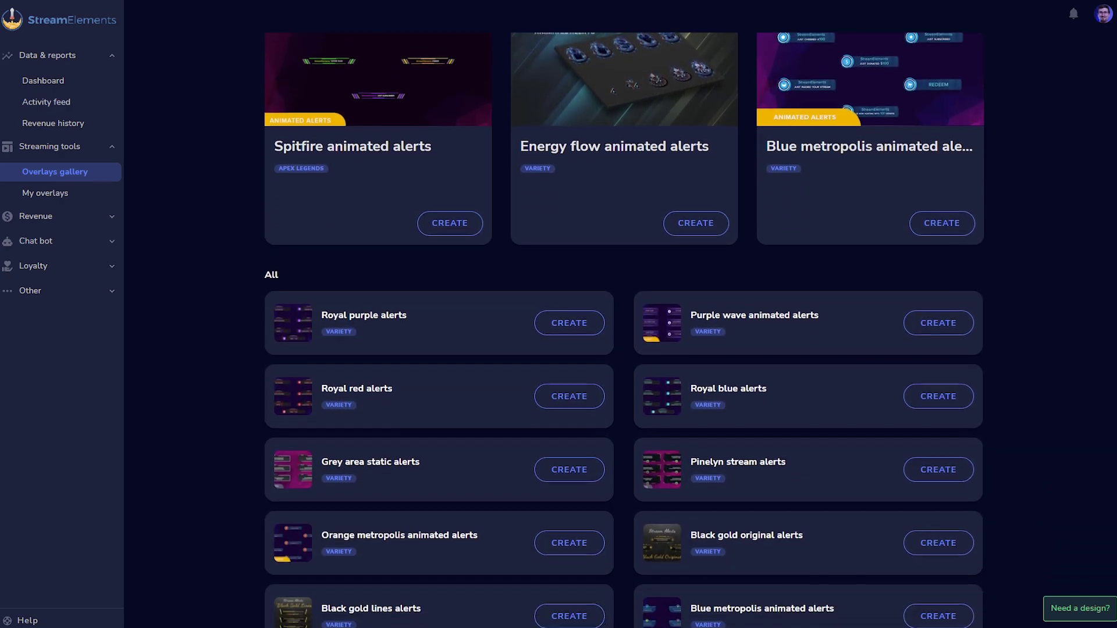
scroll(623, 330, "down", 5)
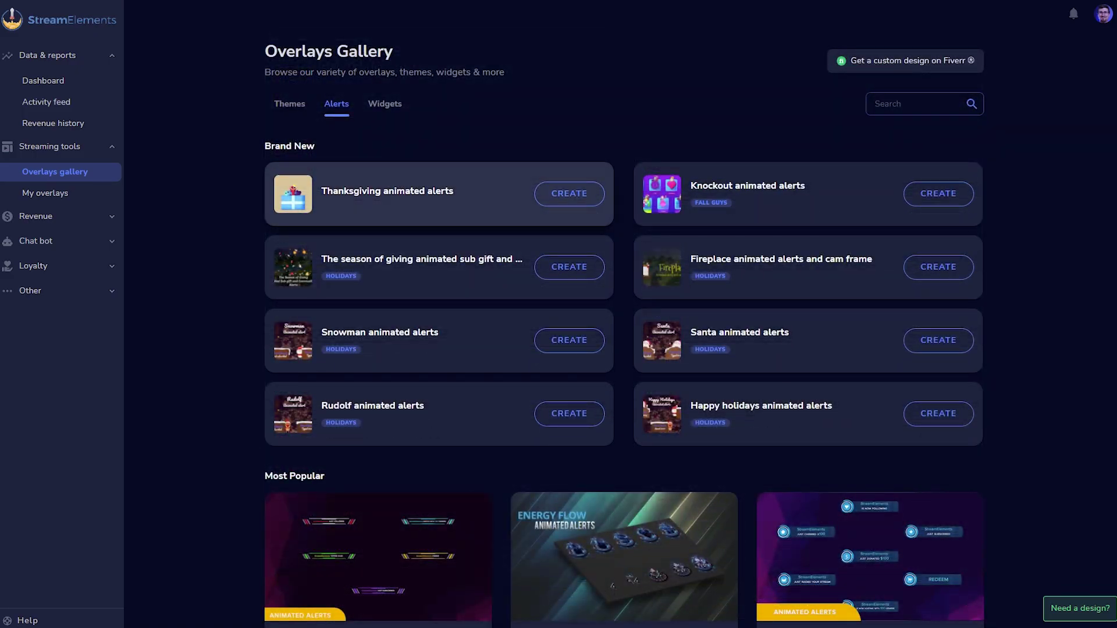
left_click(569, 193)
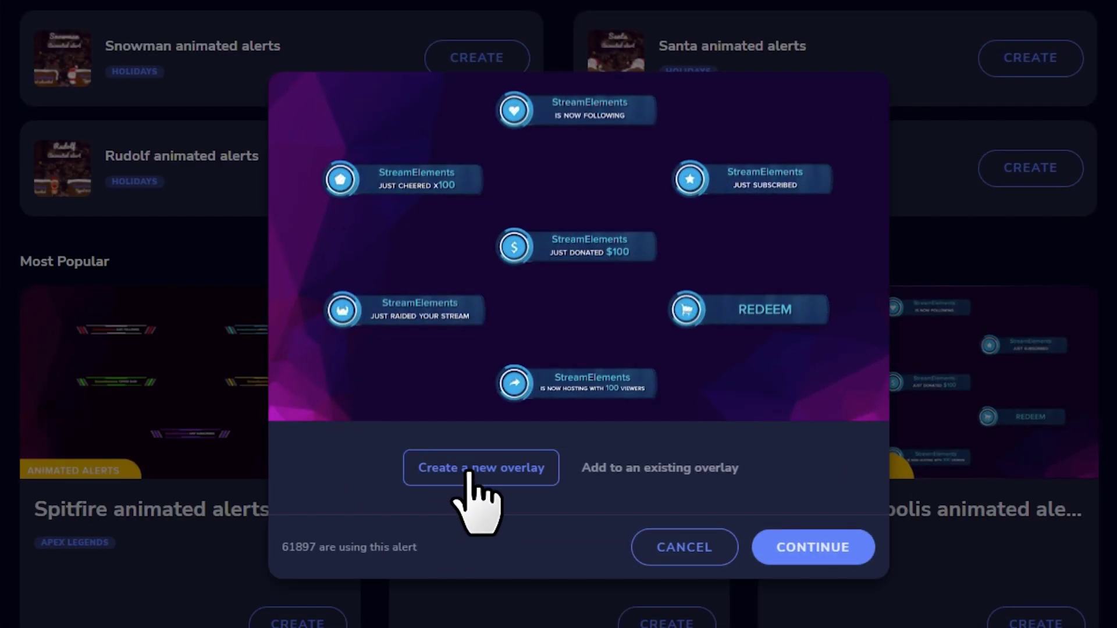
Create a new overlay from the Blue metropolis alerts named 'My First Alerts'.
left_click(471, 477)
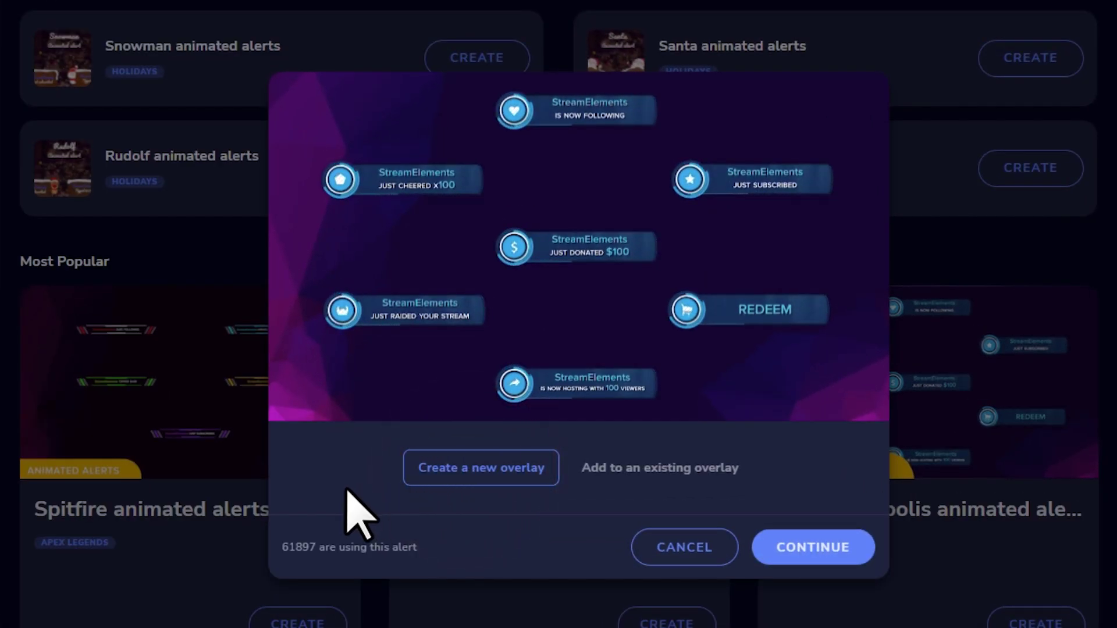
left_click(815, 550)
triple_click(408, 468)
type("My First Alerts")
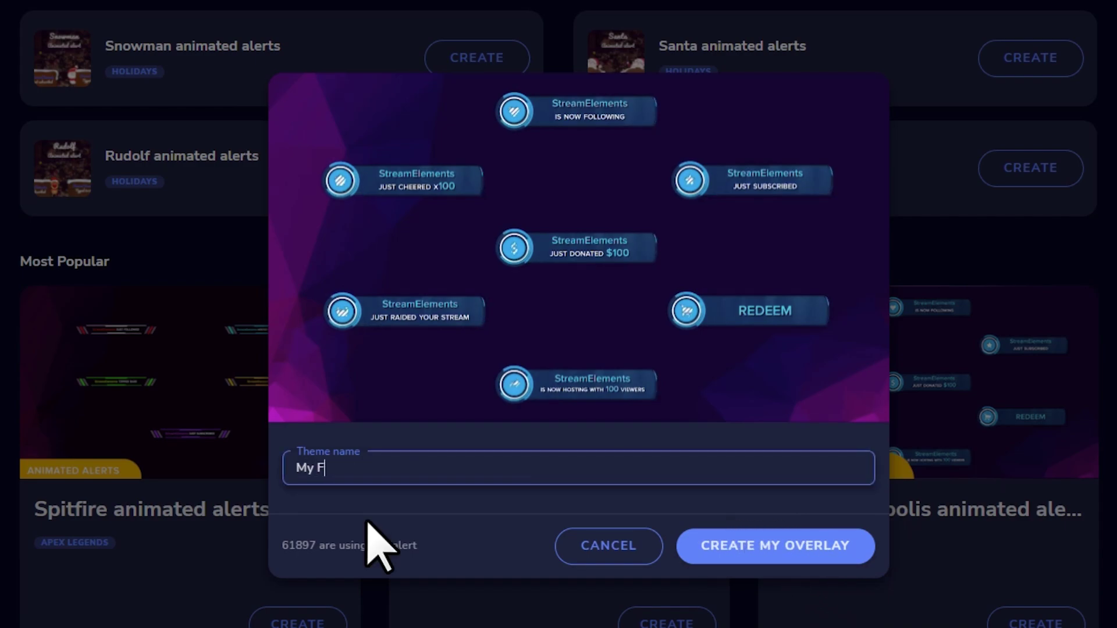
left_click(844, 550)
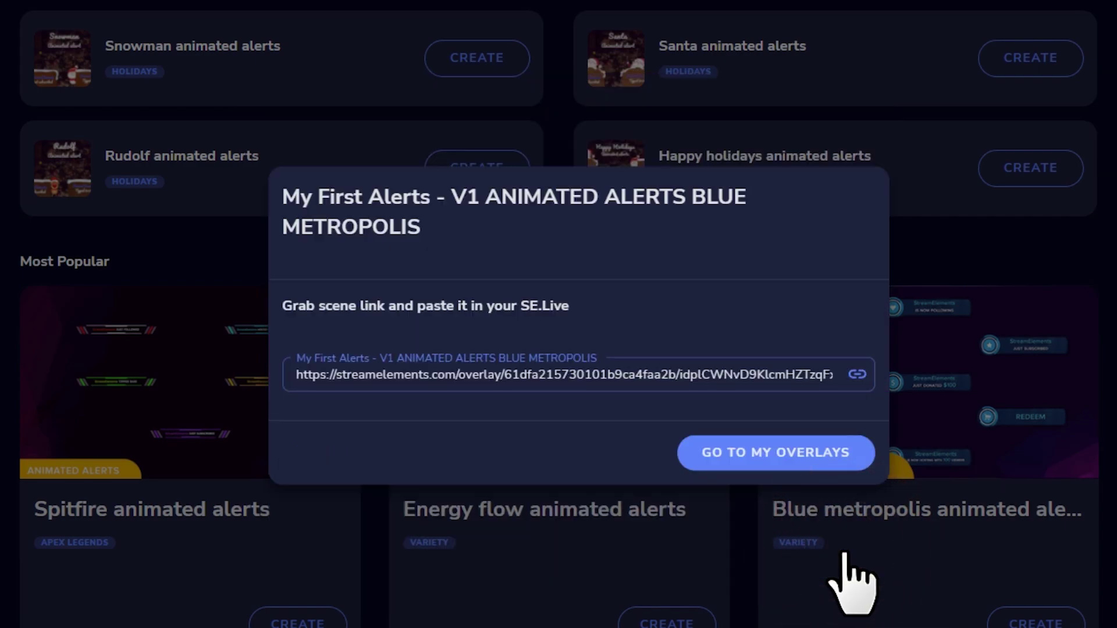
Copy the new overlay's scene link and go to My overlays.
left_click(503, 374)
left_click(858, 374)
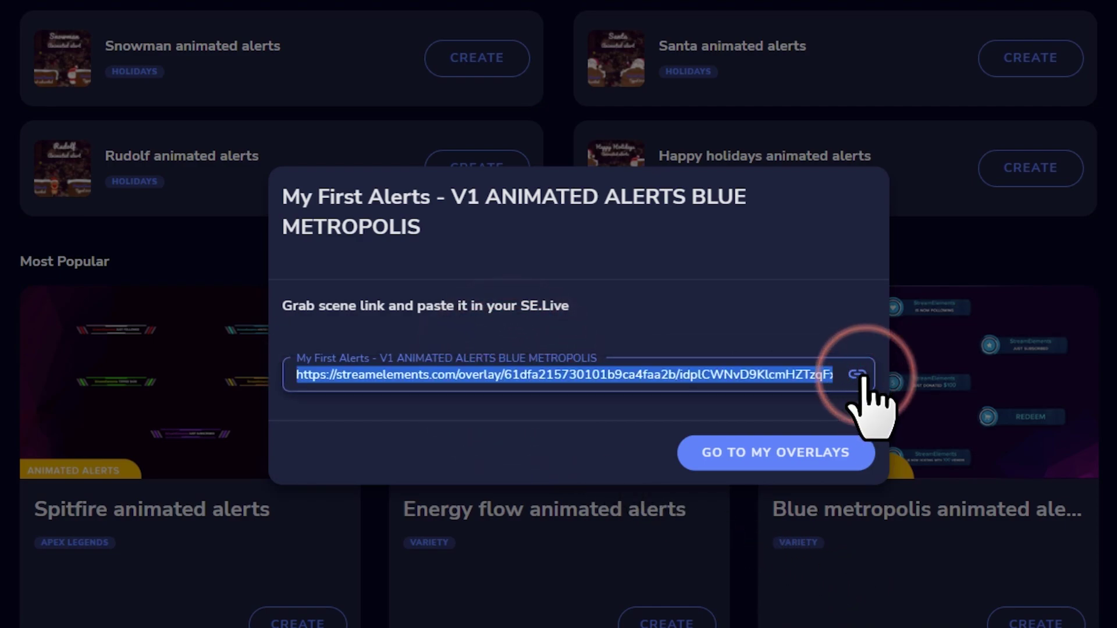
left_click(787, 322)
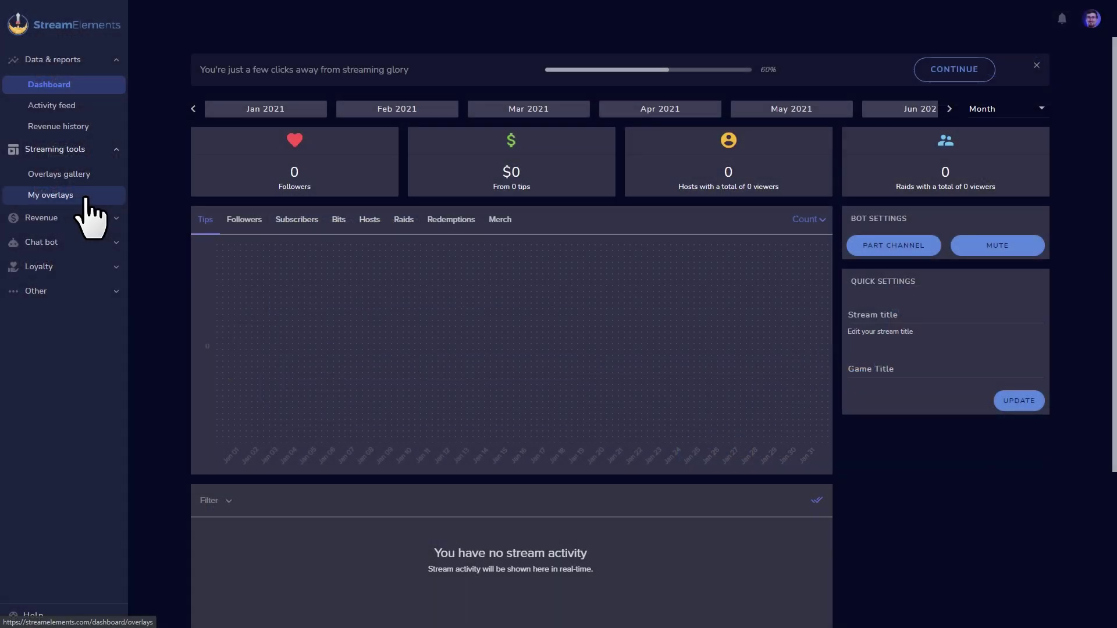
left_click(82, 197)
Add a new Browser source to the OBS scene named 'Alert Box'.
left_click(288, 305)
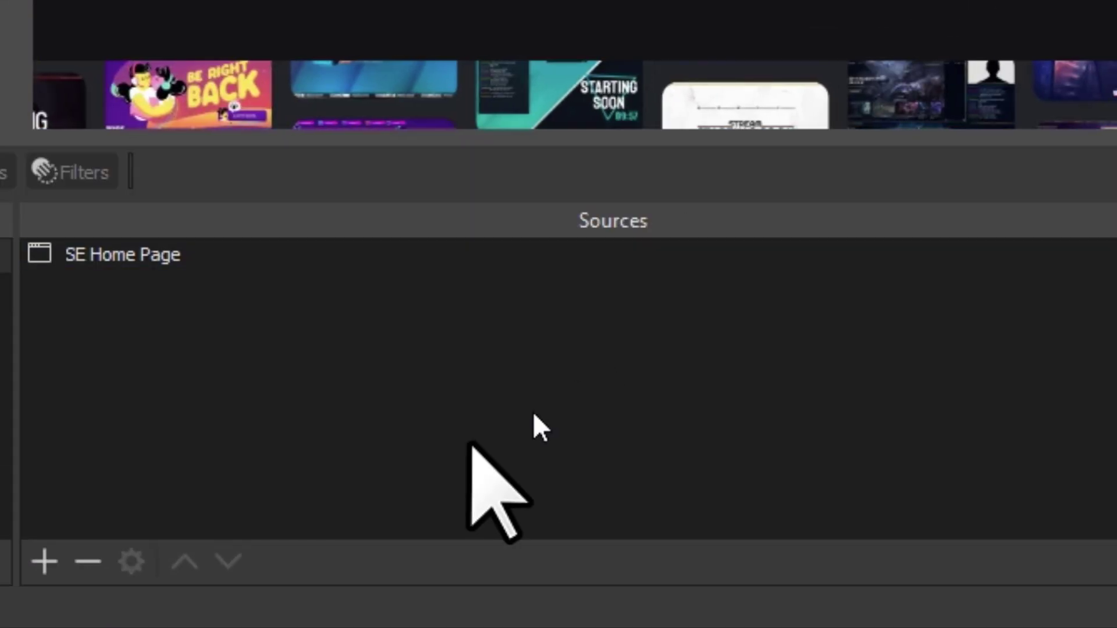
left_click(44, 561)
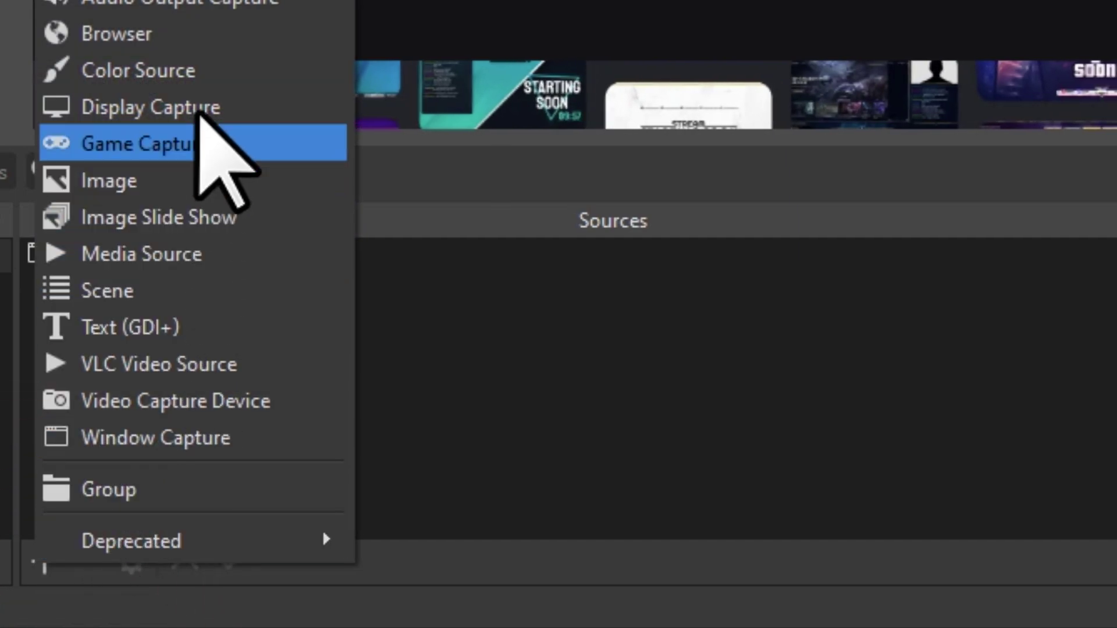
left_click(179, 30)
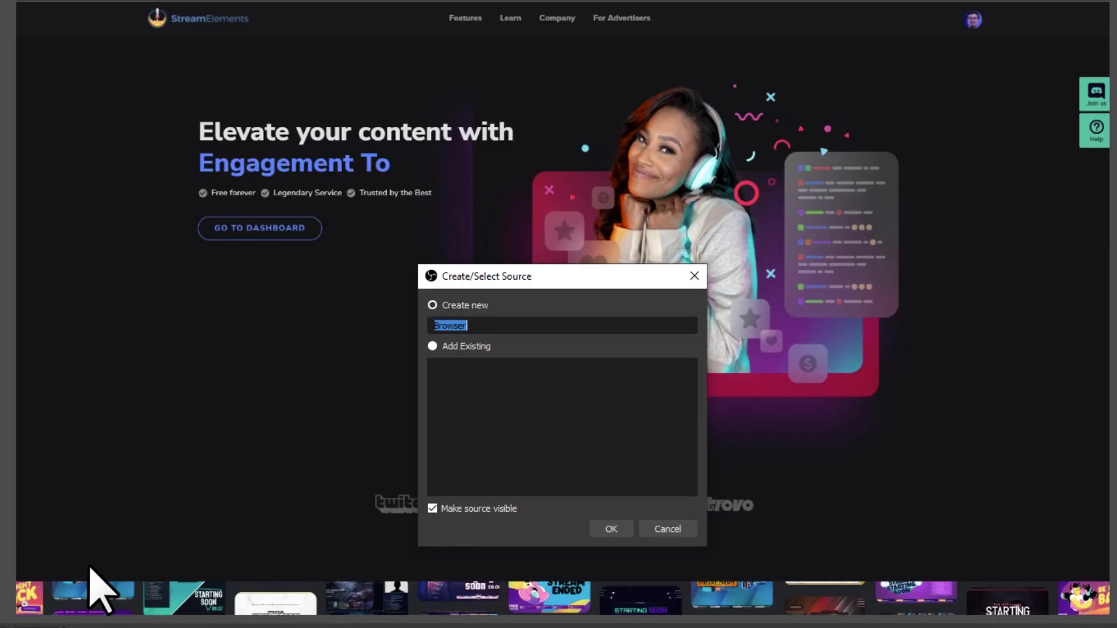
type("Alert Box")
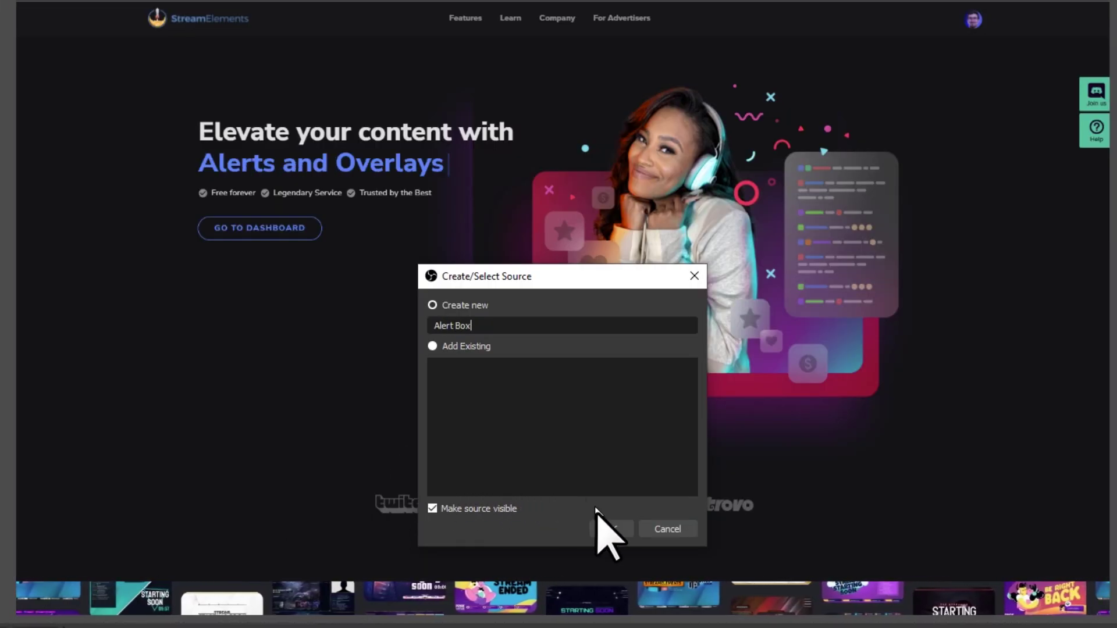
left_click(611, 529)
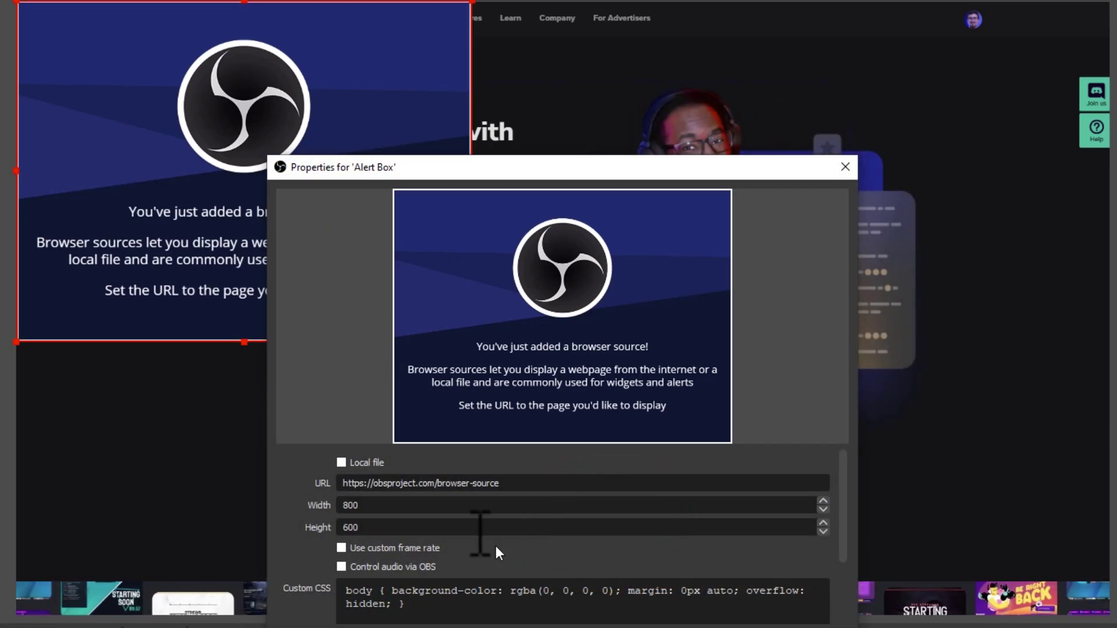
Set the Alert Box URL to the pasted overlay link, with width 1920 and height 1080.
left_click_drag(498, 484, 357, 466)
key("ctrl+v")
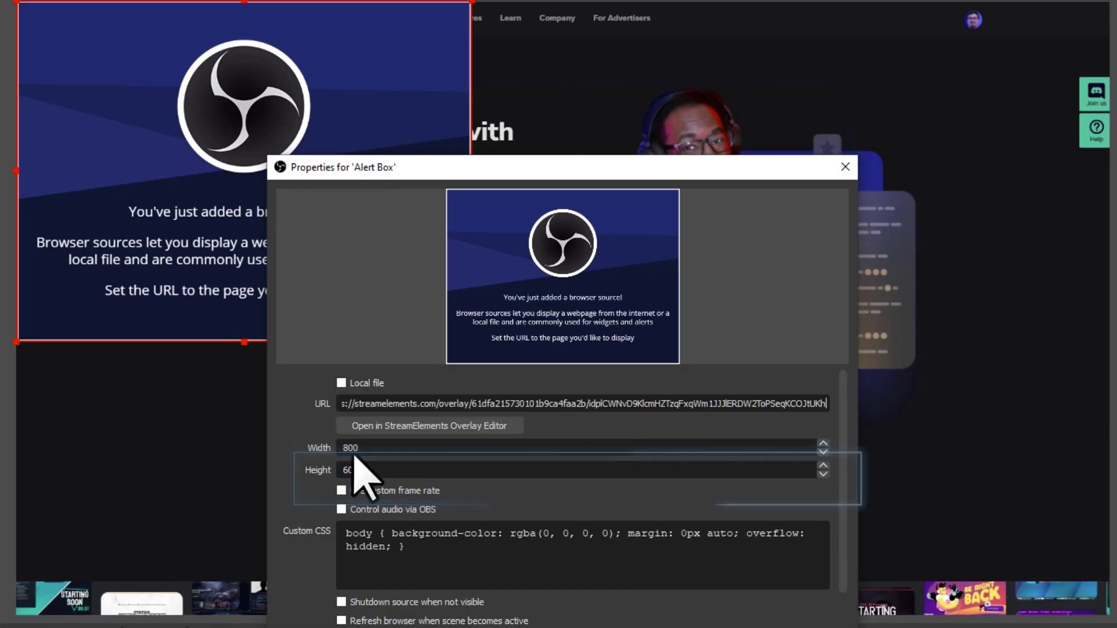
double_click(370, 449)
type("19")
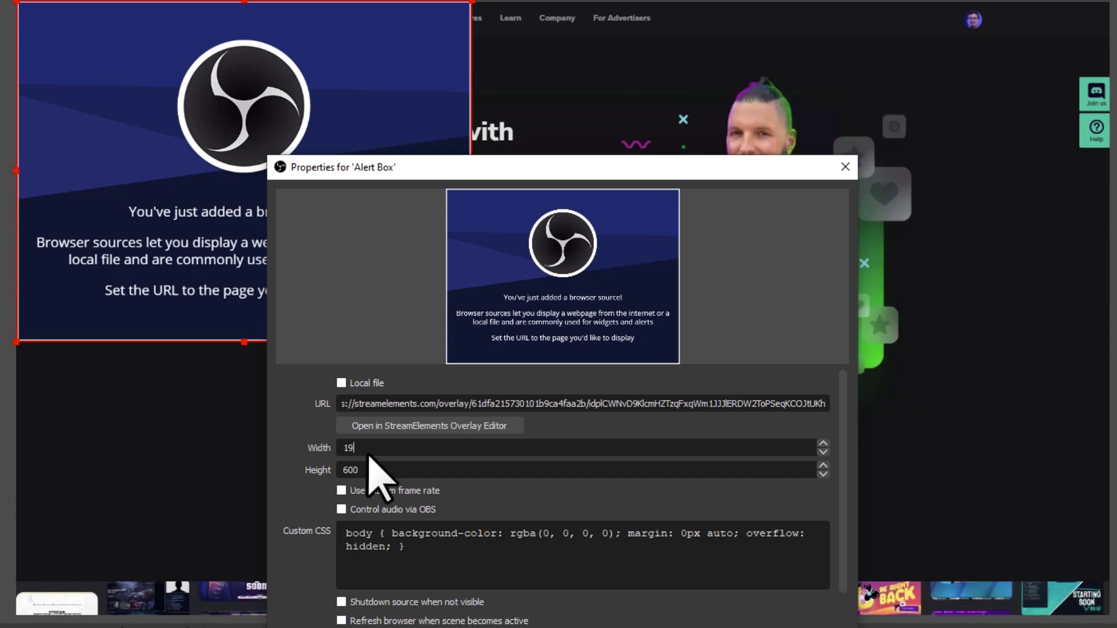
type("20")
double_click(370, 470)
type("1080")
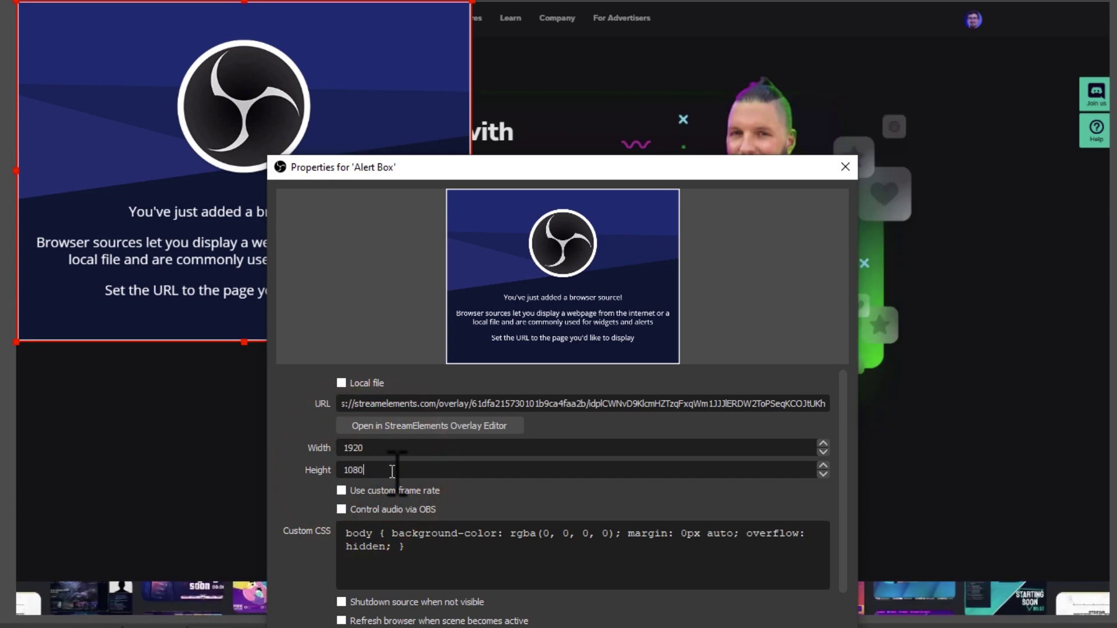
left_click(300, 490)
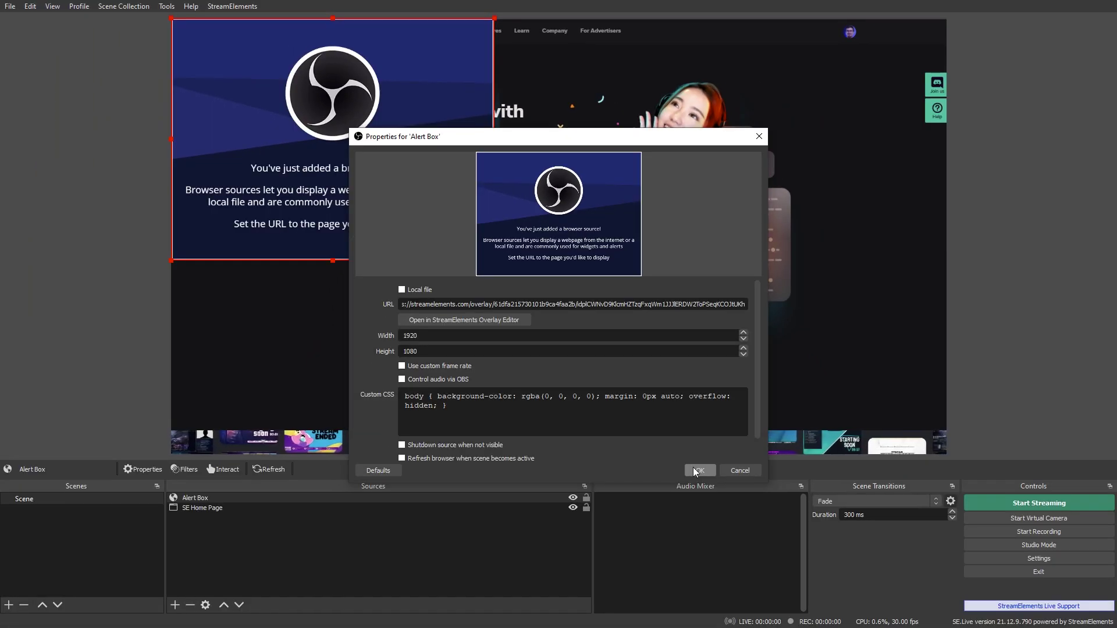
left_click(696, 471)
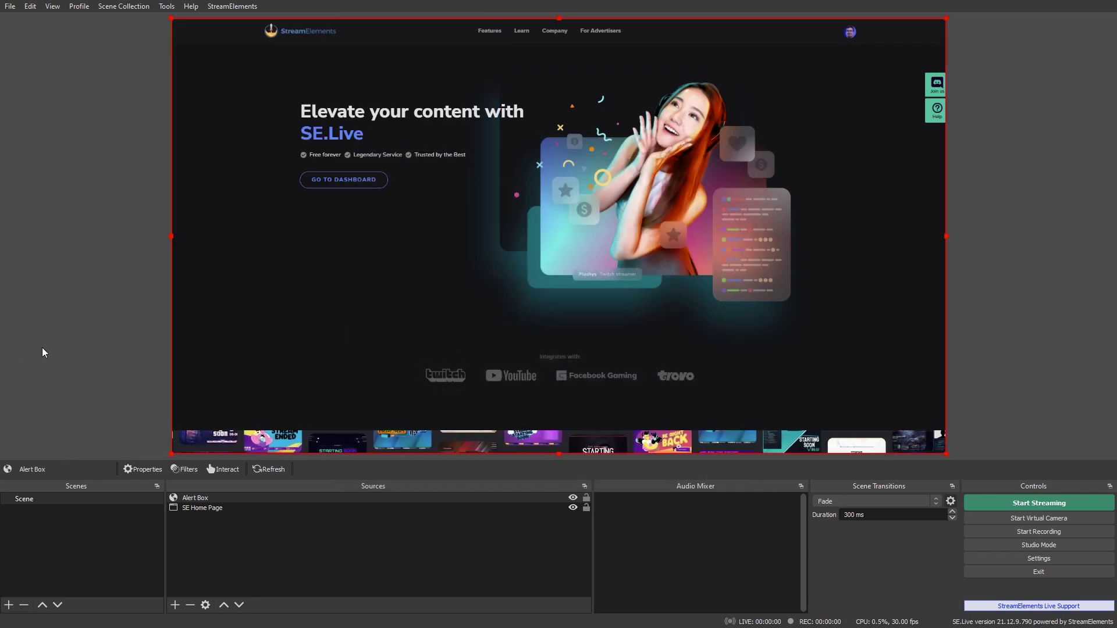
Open My First Alerts in the overlay editor and bring up the Emulate test events list.
left_click(111, 338)
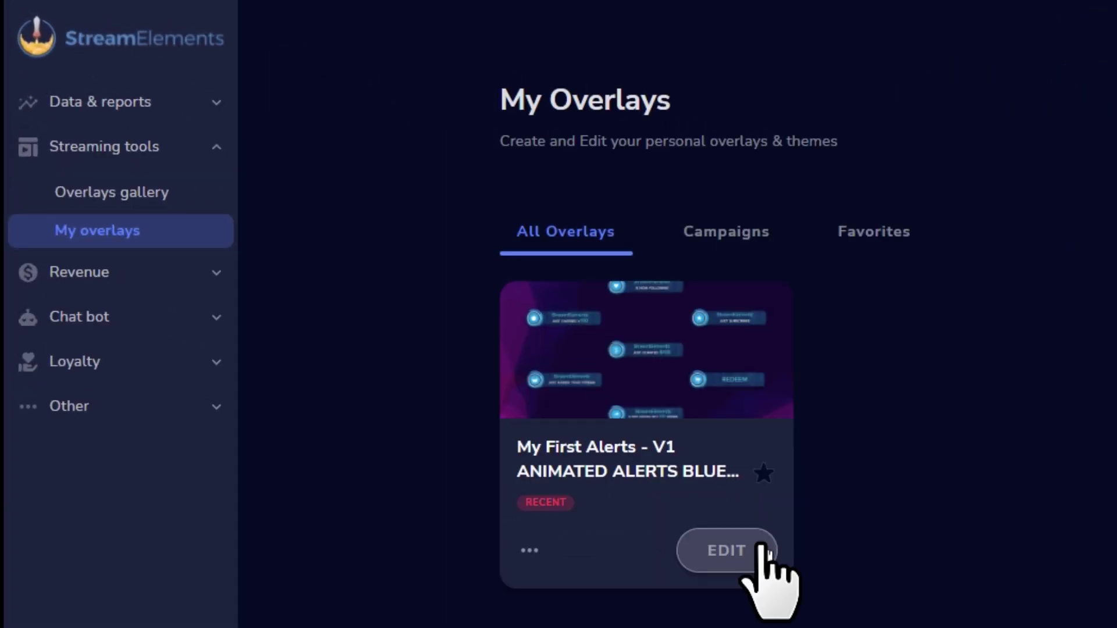
left_click(762, 545)
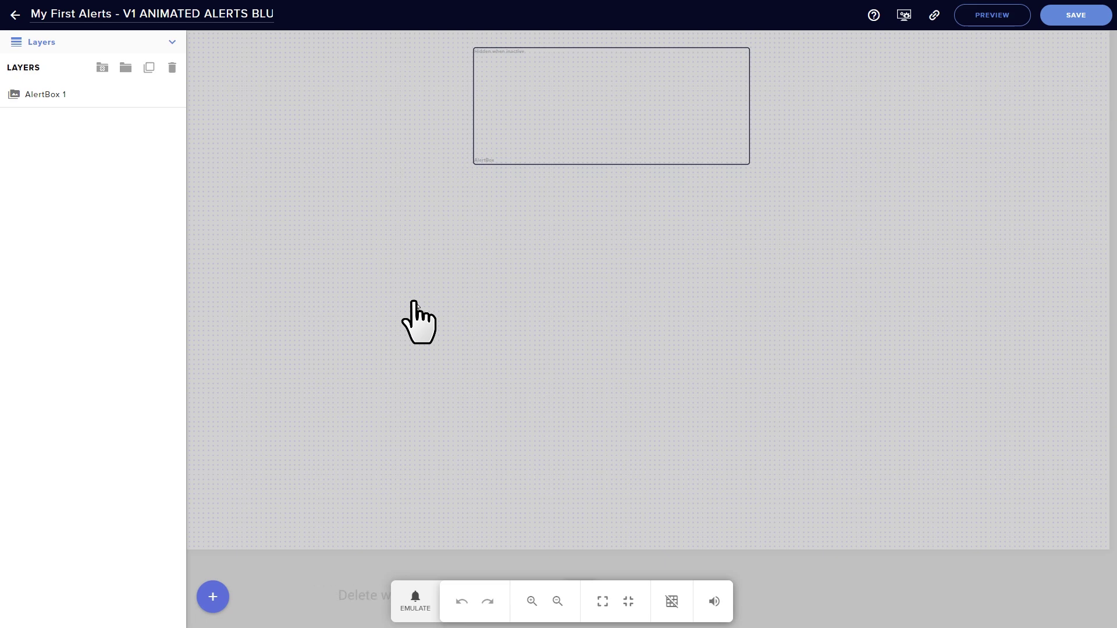
left_click(415, 605)
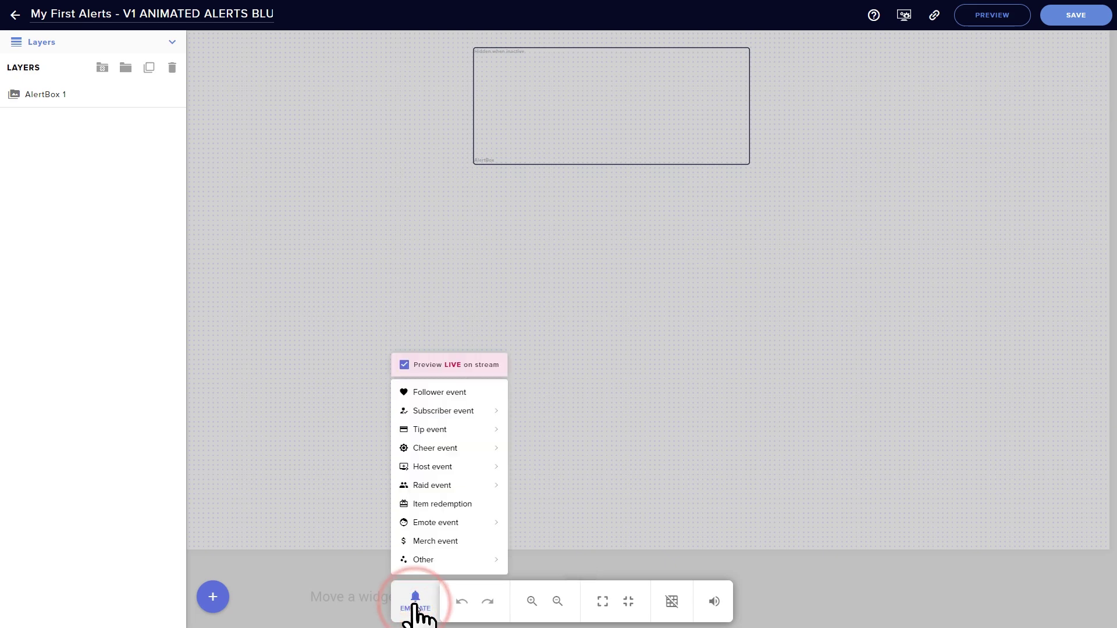
mouse_move(467, 431)
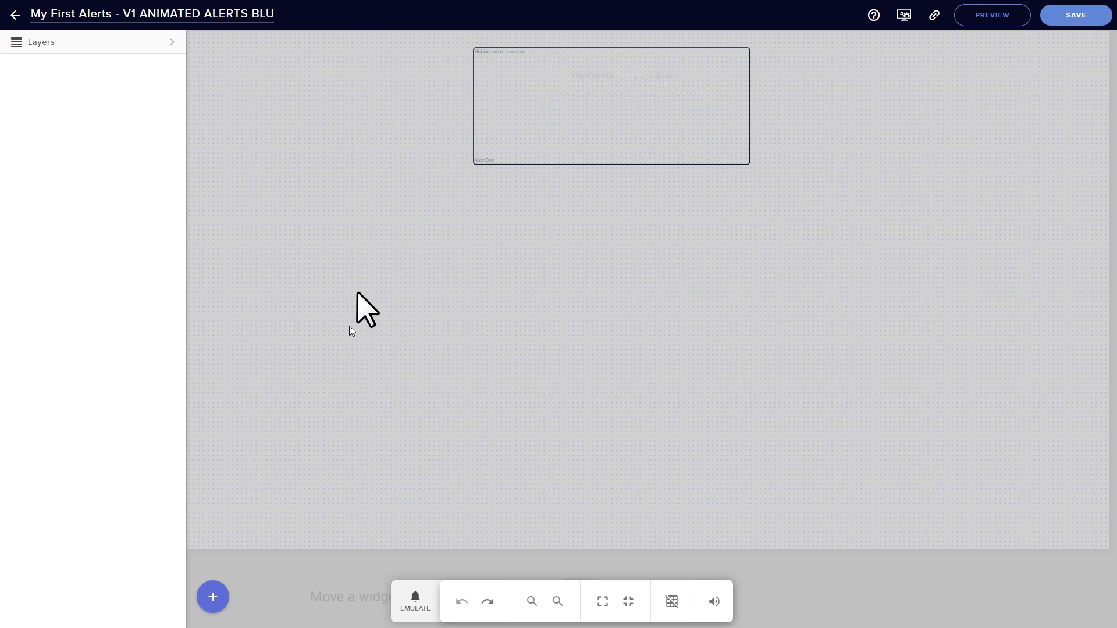
Move the AlertBox widget down and left on the canvas and save the overlay.
left_click_drag(640, 120, 390, 289)
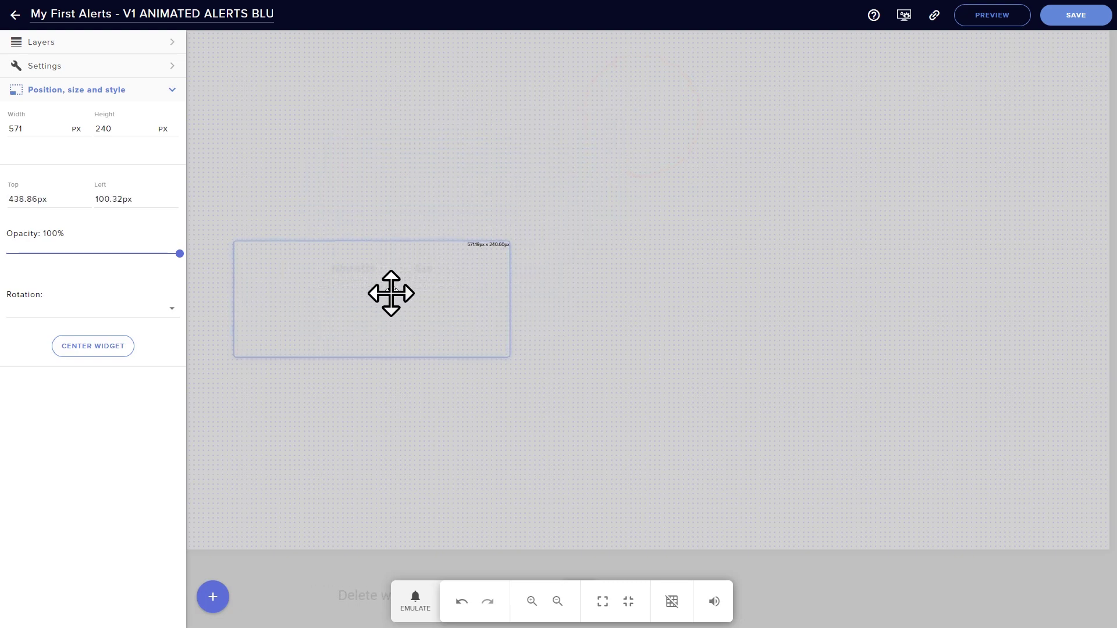
left_click(1077, 18)
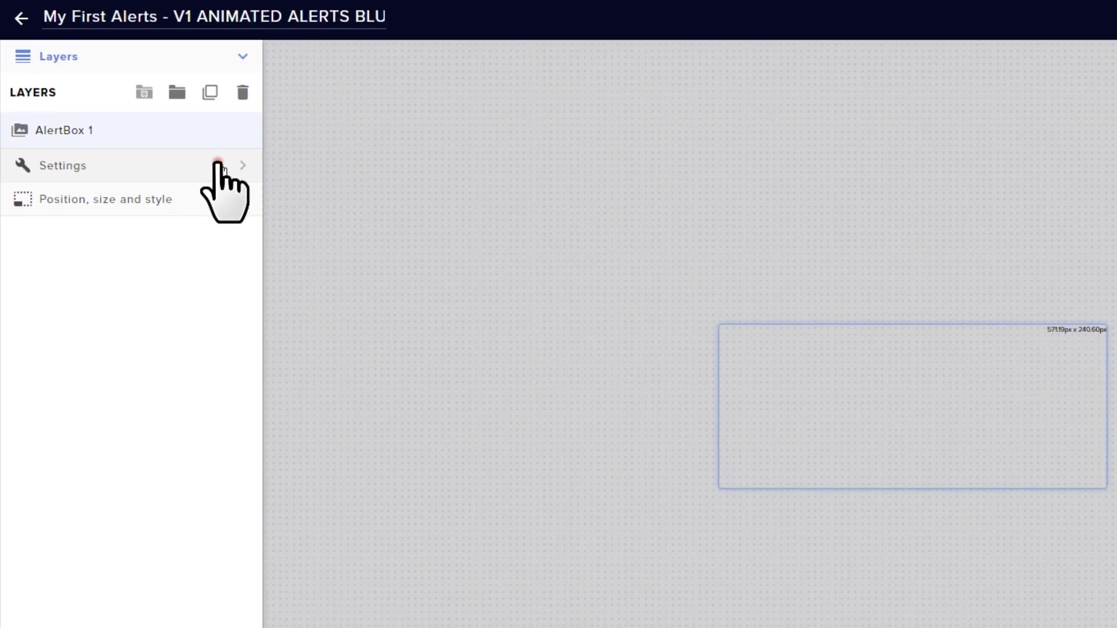
Disable the follower alert and expand the subscriber alert's Variations settings.
left_click(219, 166)
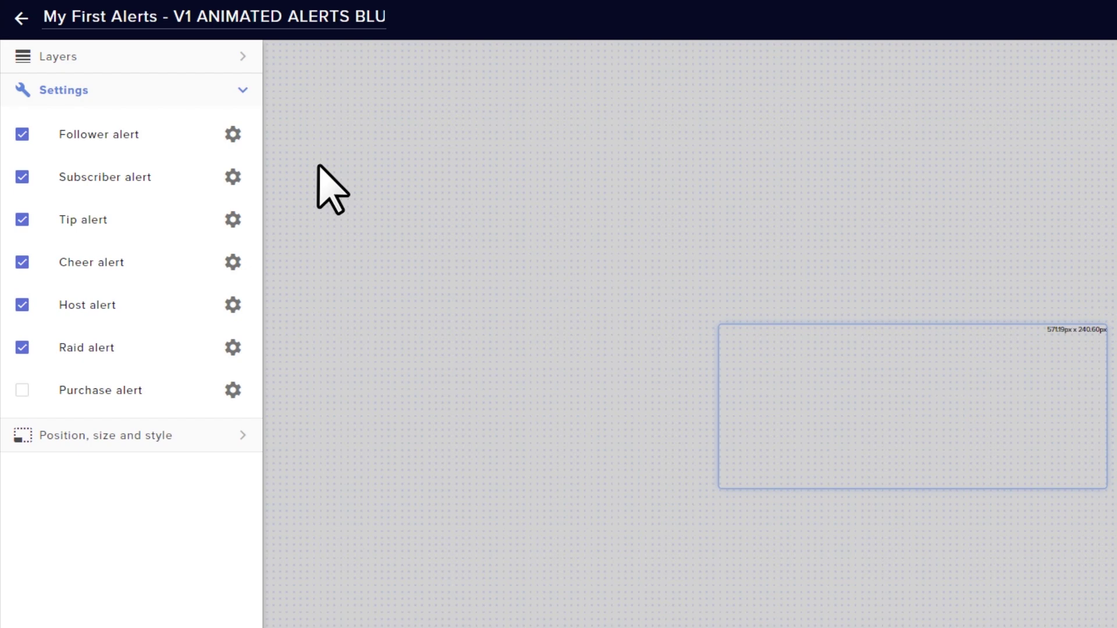
left_click(22, 133)
left_click(232, 177)
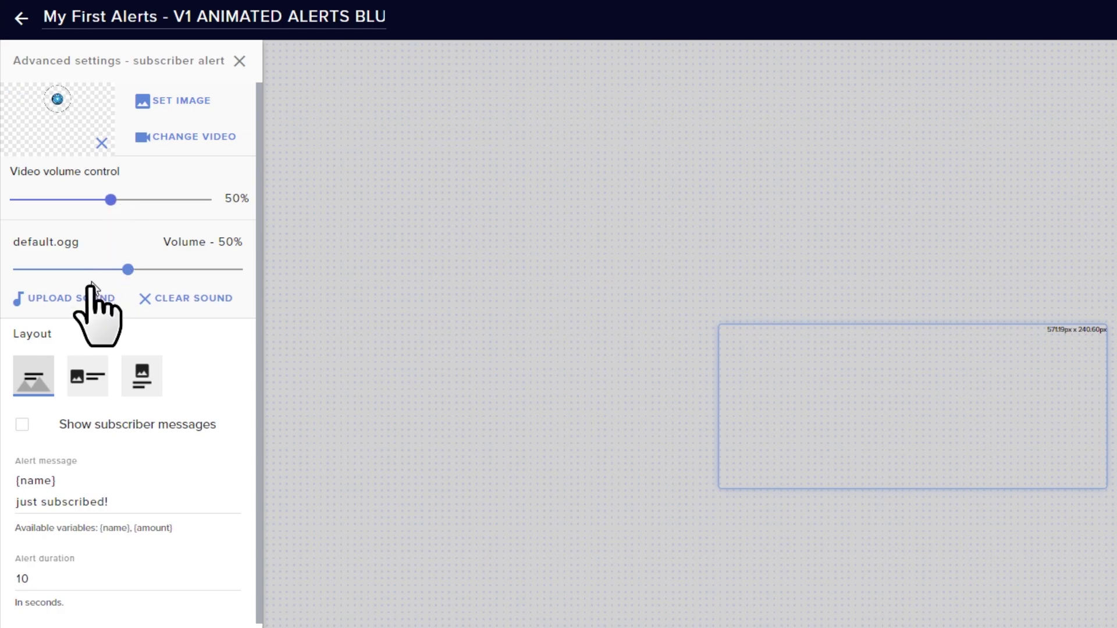
left_click_drag(257, 320, 307, 594)
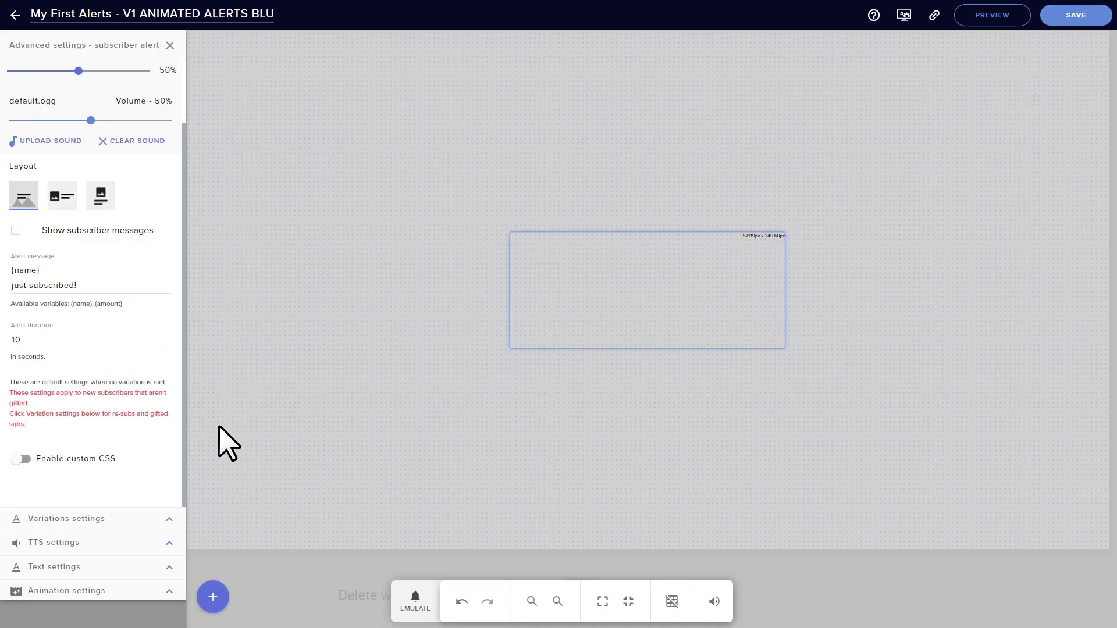
left_click(171, 520)
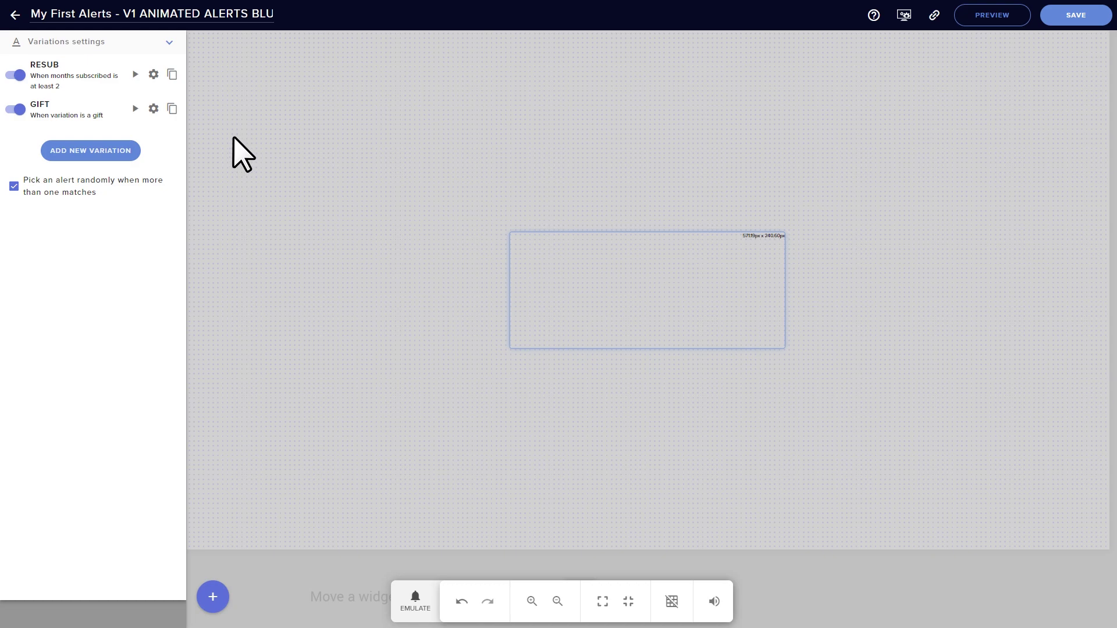
Collapse Variations and tick Enable text-to-speech in the tip alert's TTS settings.
left_click(174, 547)
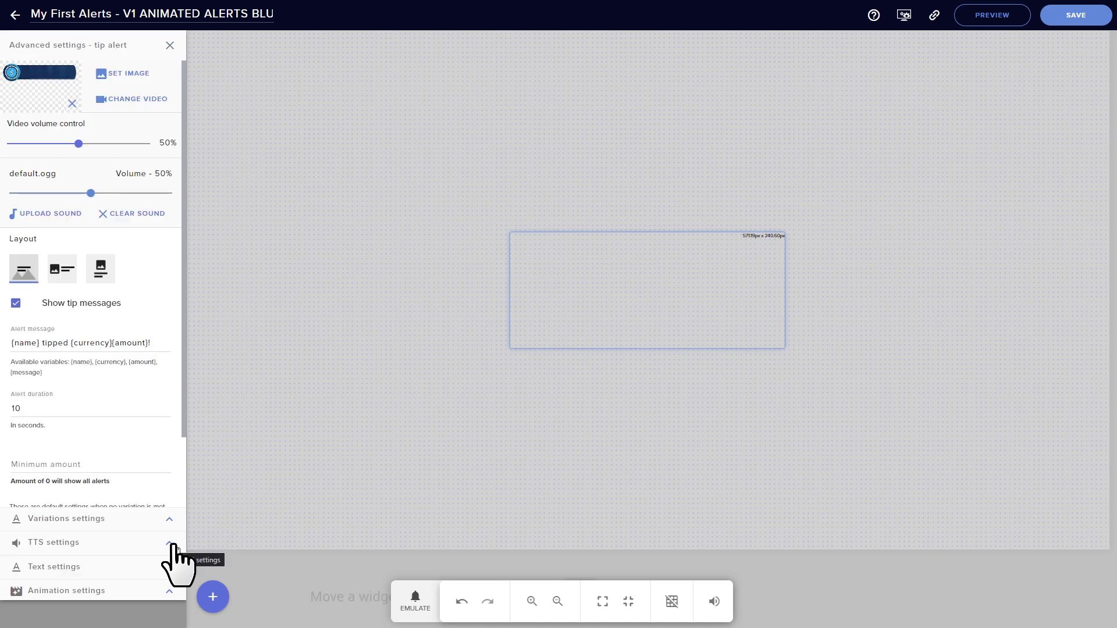
left_click(170, 543)
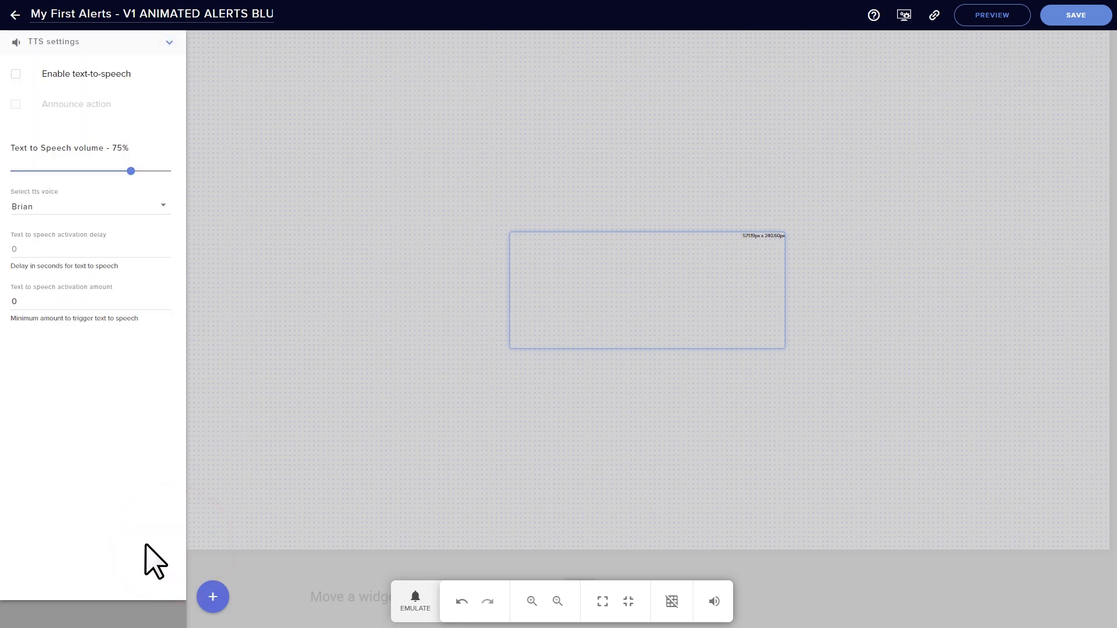
left_click(17, 75)
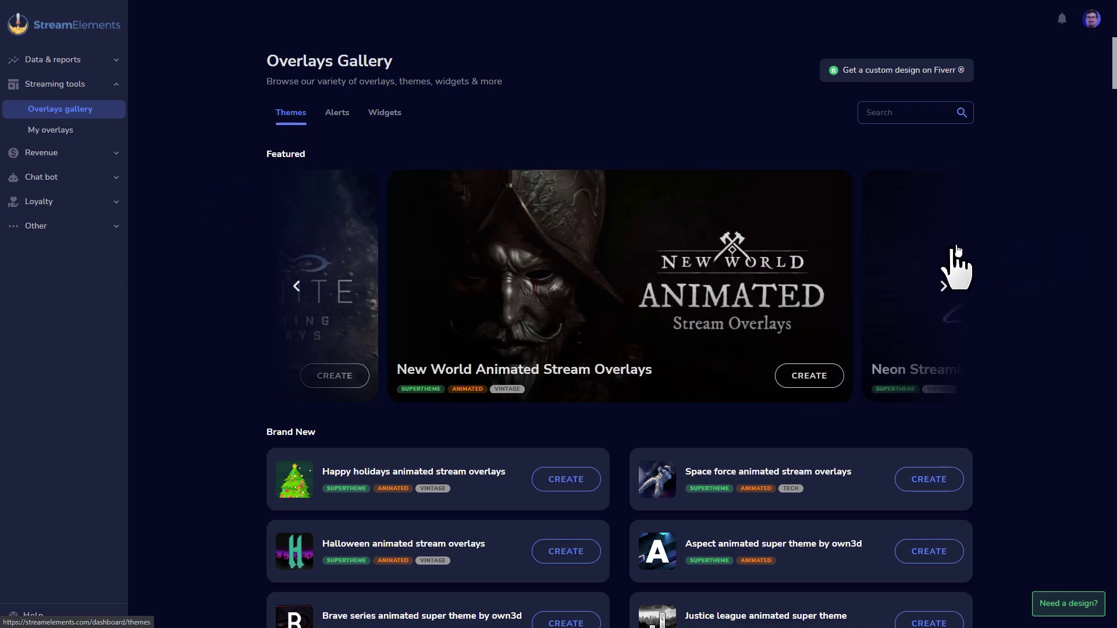
Advance the Featured themes carousel twice and scroll down through the All themes list.
left_click(938, 288)
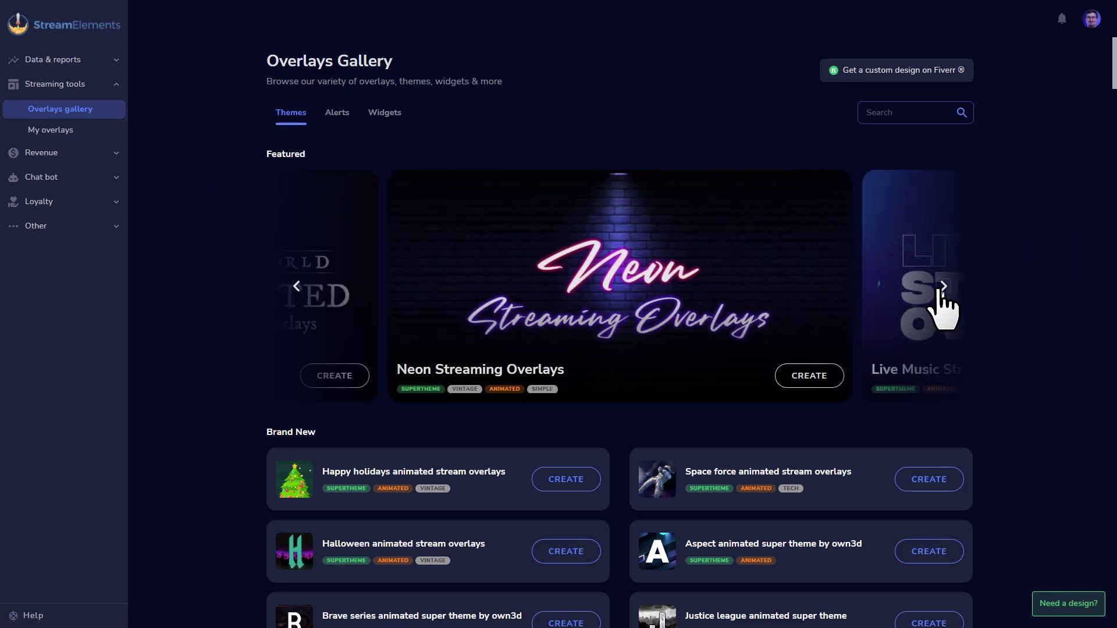
left_click(943, 287)
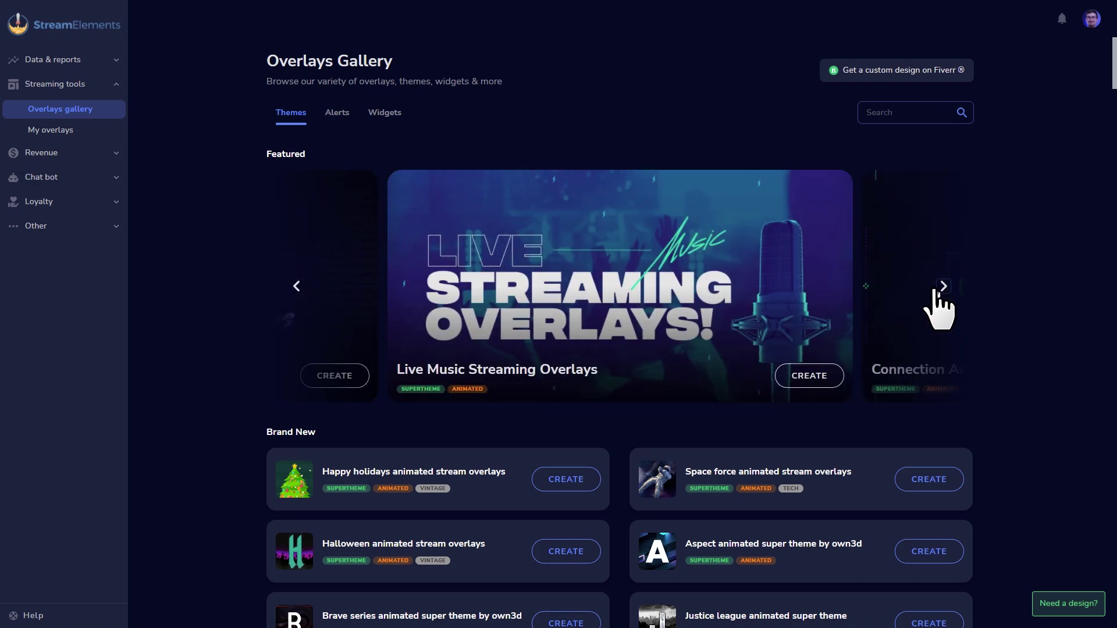
scroll(1068, 194, "down", 10)
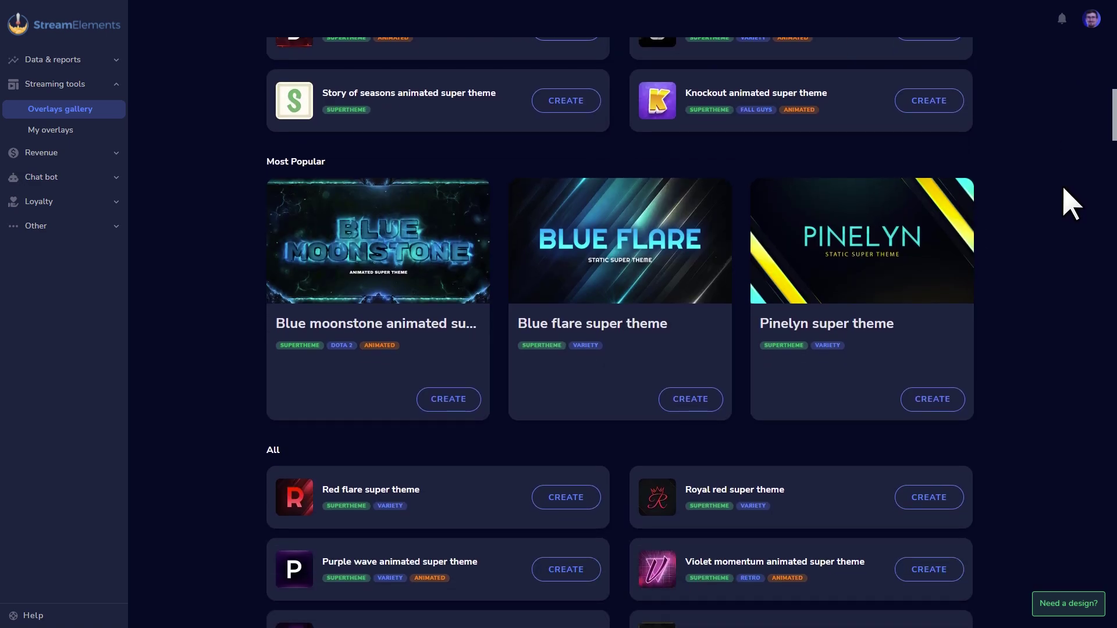
scroll(1064, 196, "down", 4)
scroll(1071, 209, "down", 2)
scroll(1071, 212, "down", 4)
scroll(1071, 217, "down", 4)
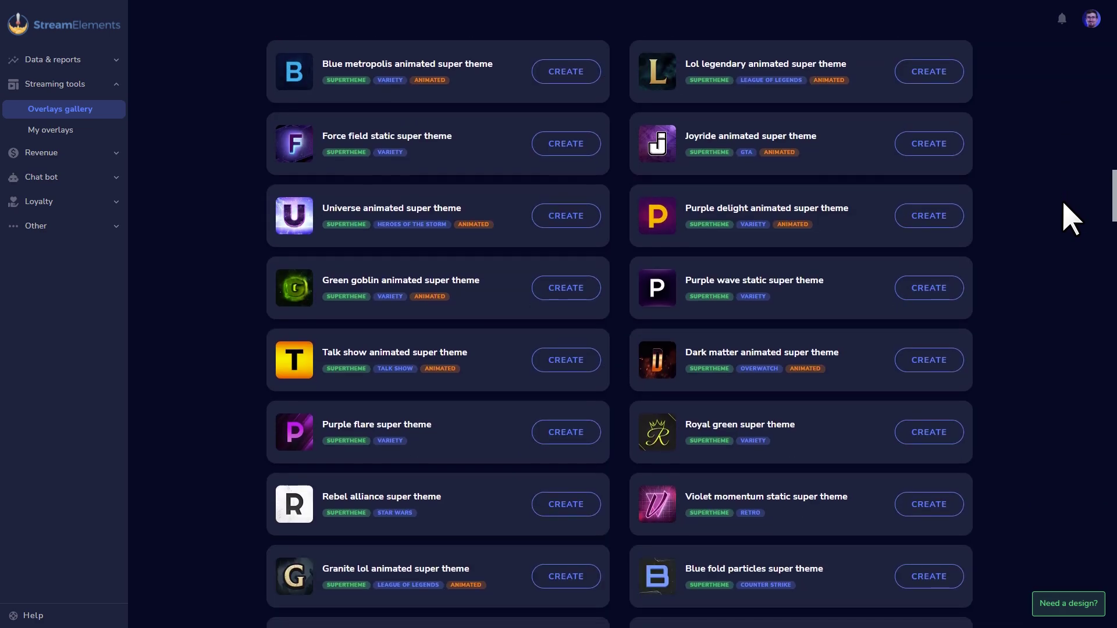
Star the Halo Starting Soon overlay in My overlays and open the Halloween overlay's options menu.
left_click(51, 129)
scroll(50, 130, "down", 7)
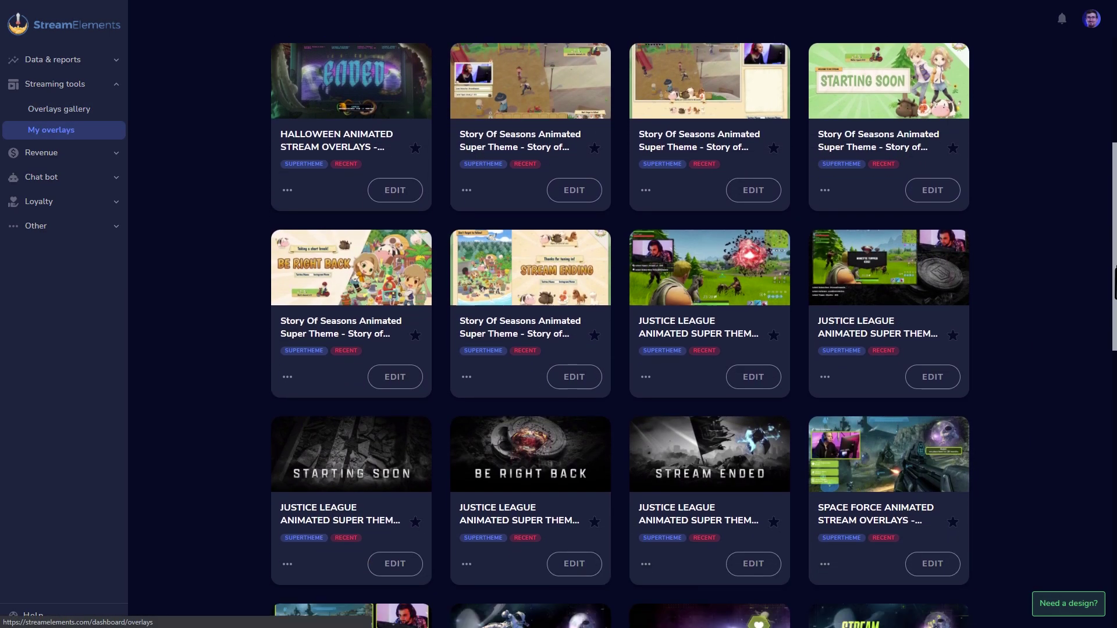
scroll(978, 356, "down", 8)
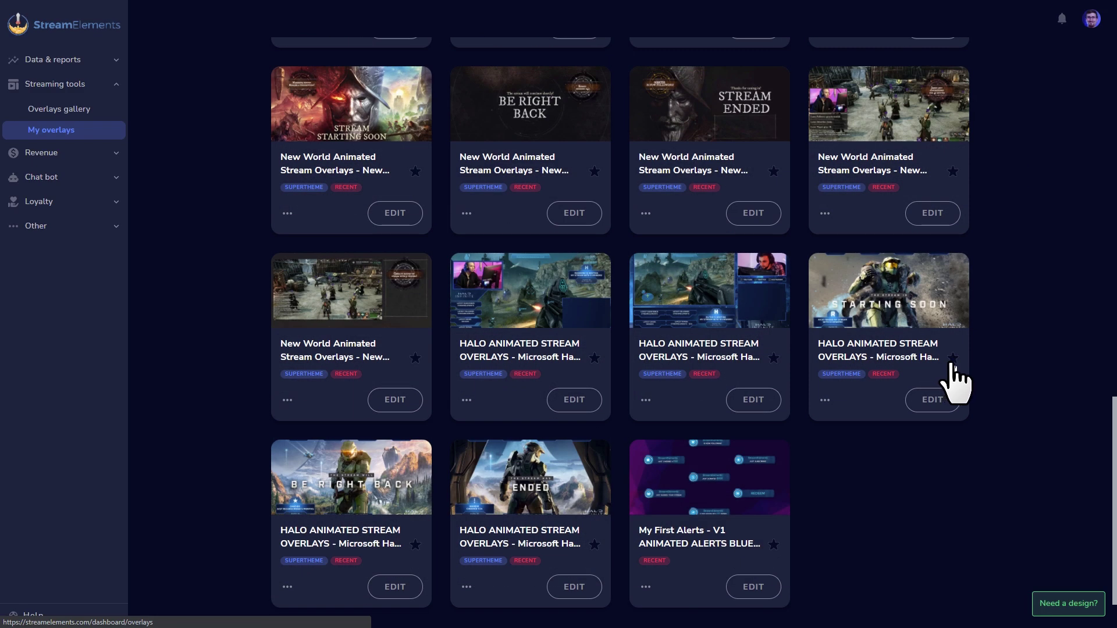
left_click(952, 359)
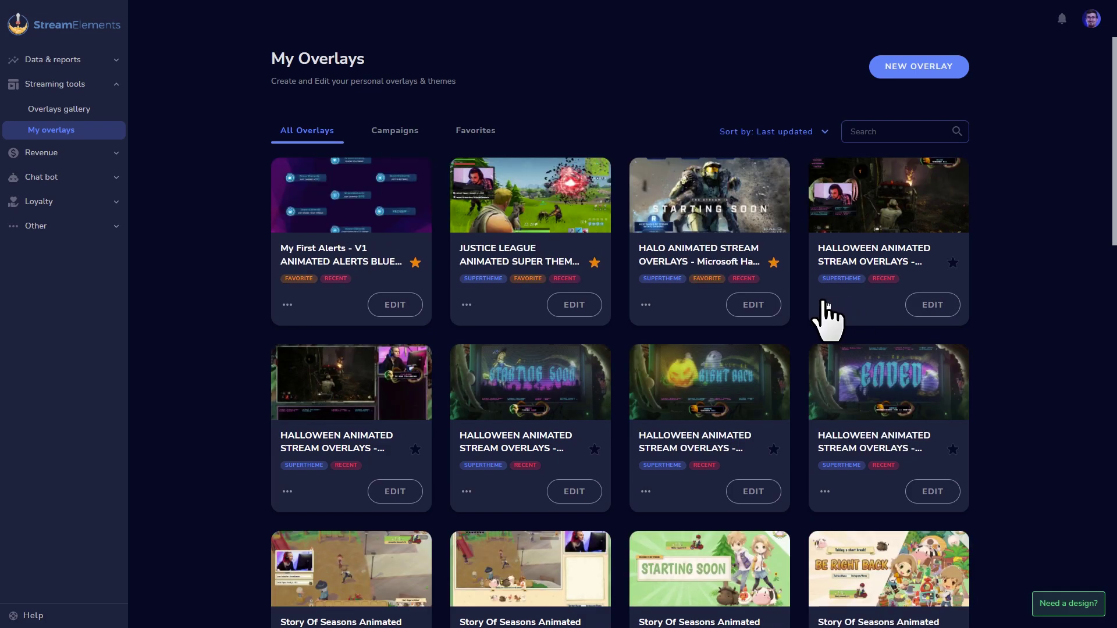
left_click(824, 304)
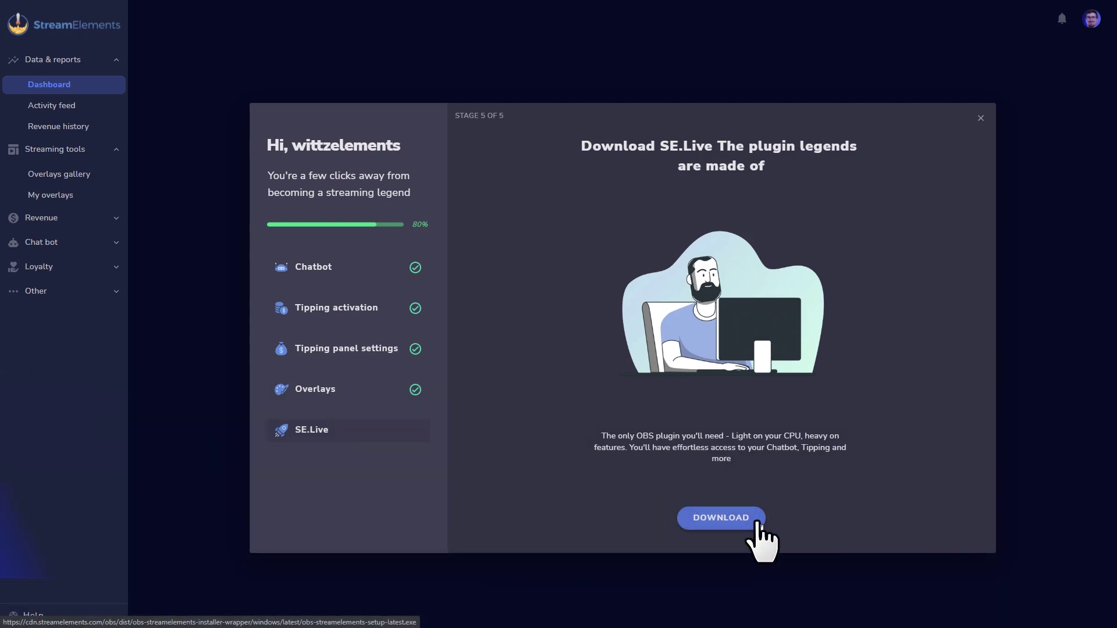
Download the SE.Live installer, then go to the Download SE.Live page under Features.
left_click(757, 523)
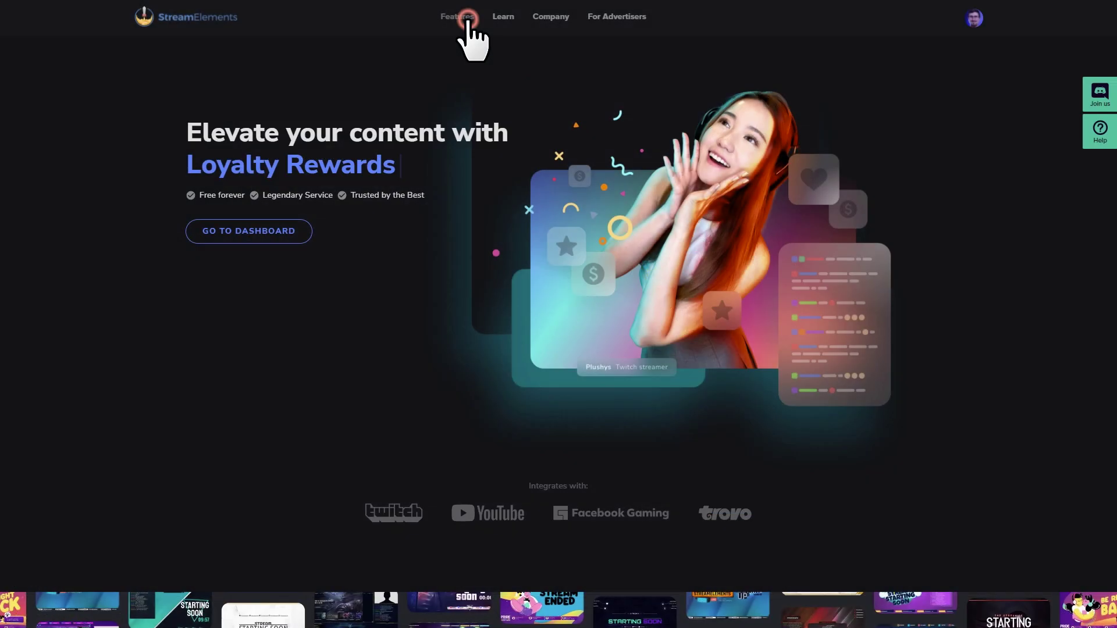
left_click(467, 17)
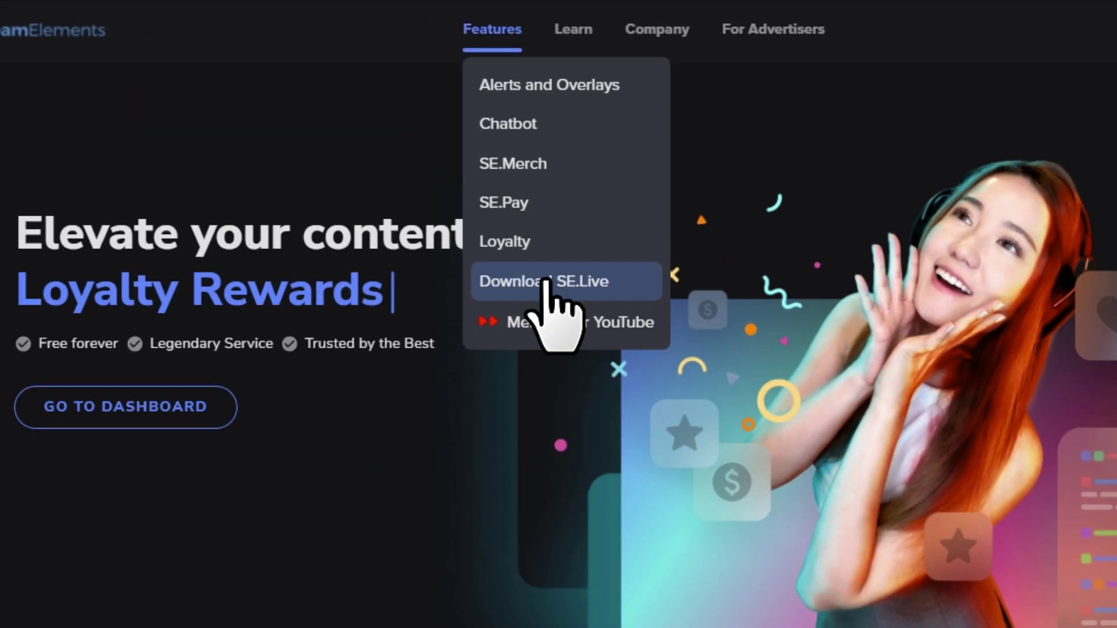
left_click(546, 282)
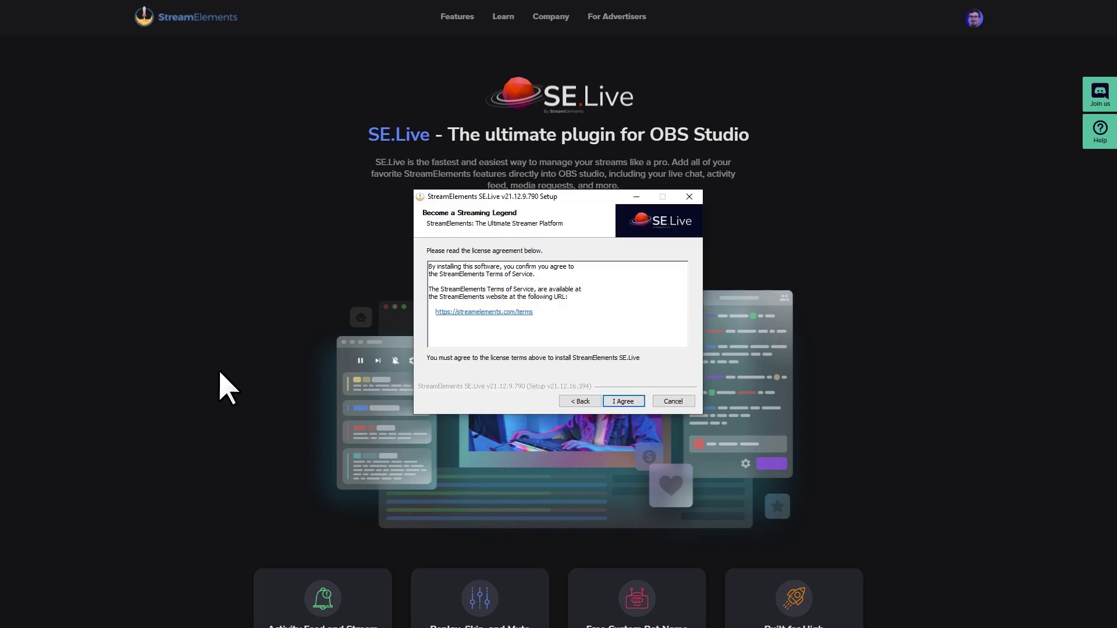
Accept the SE.Live license, keep the default install folder, and include OBS Studio.
left_click_drag(594, 197, 595, 202)
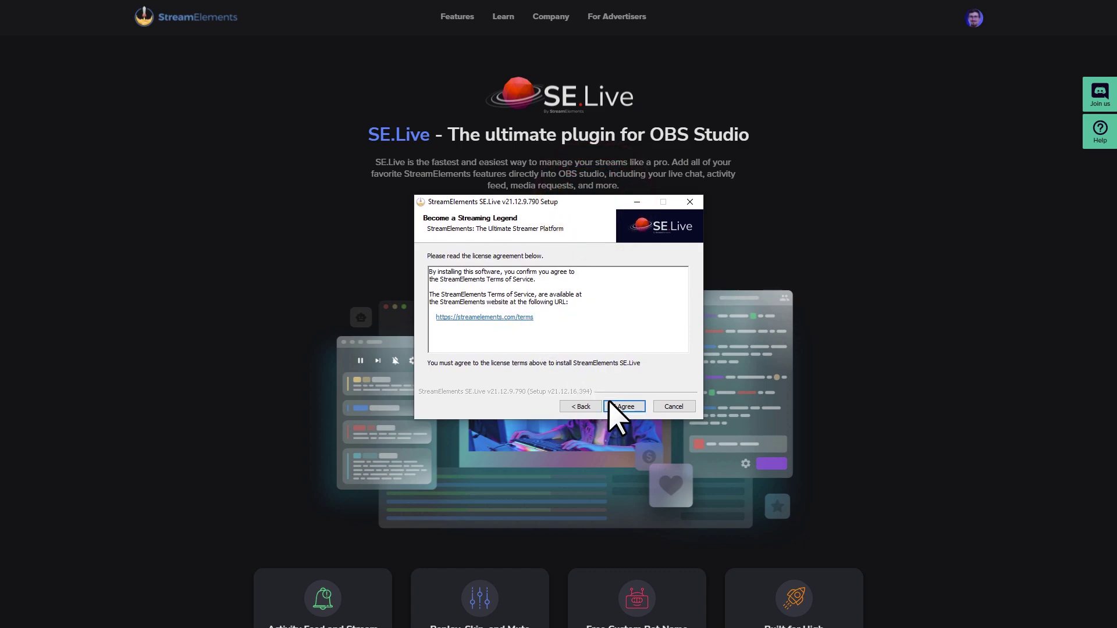
left_click(622, 407)
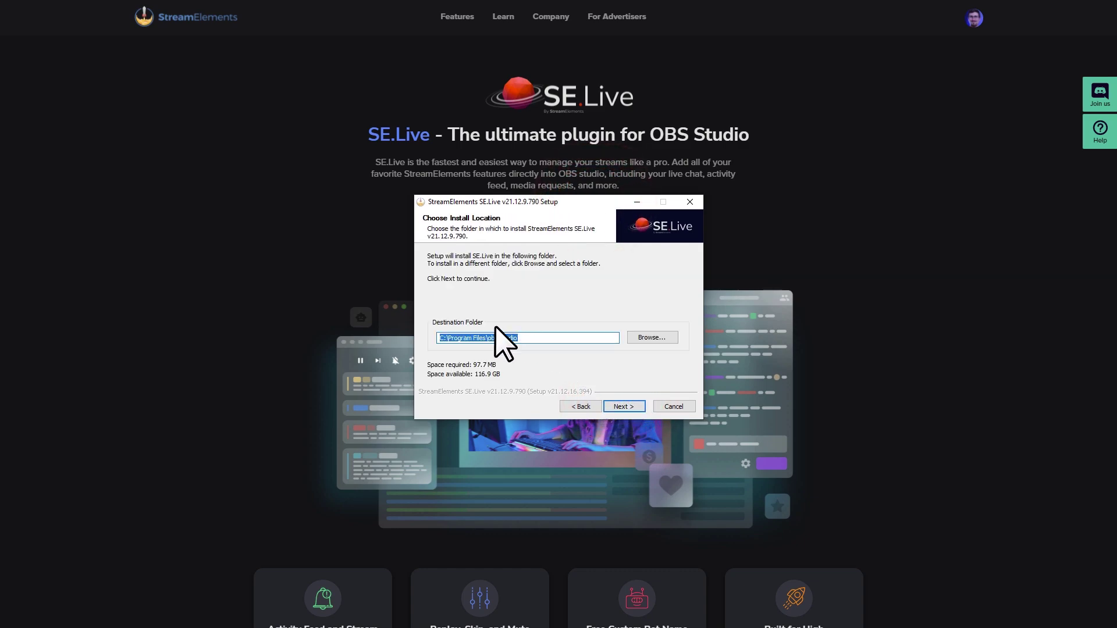
left_click(623, 407)
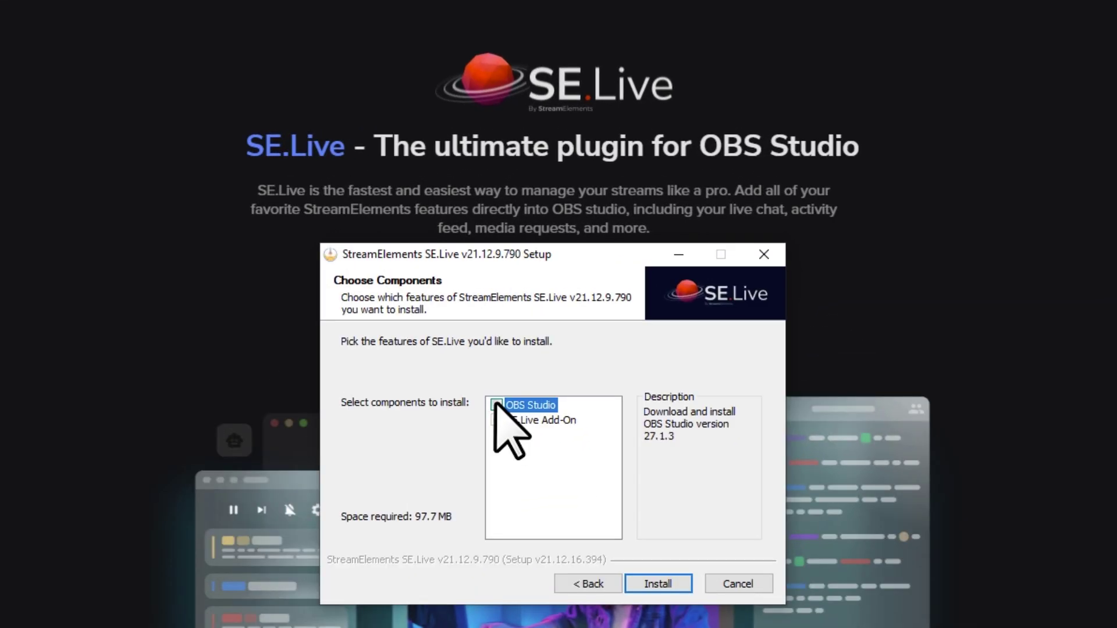
left_click(523, 296)
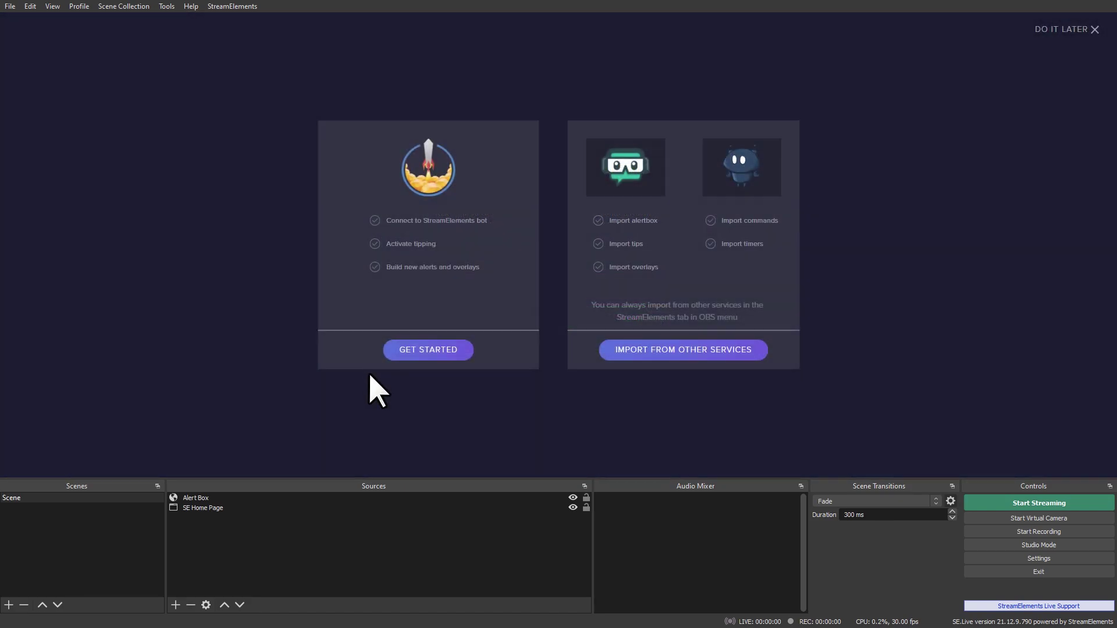
Start the StreamElements setup, dock Activity feed above chat, Chat left, Media request beside the mixer.
left_click(435, 352)
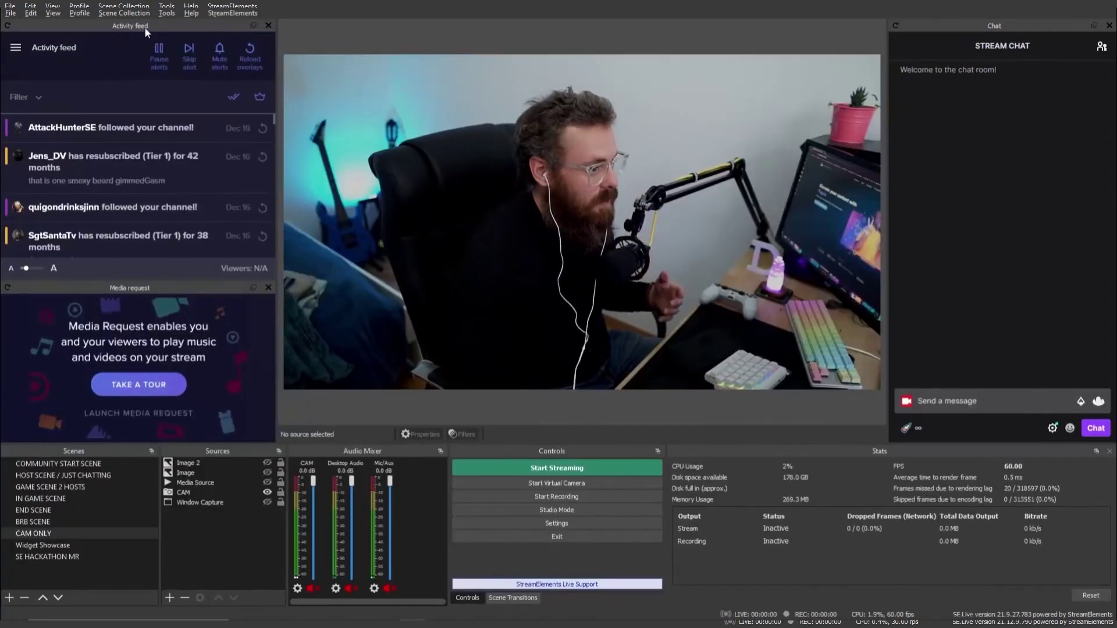
left_click_drag(146, 32, 1066, 86)
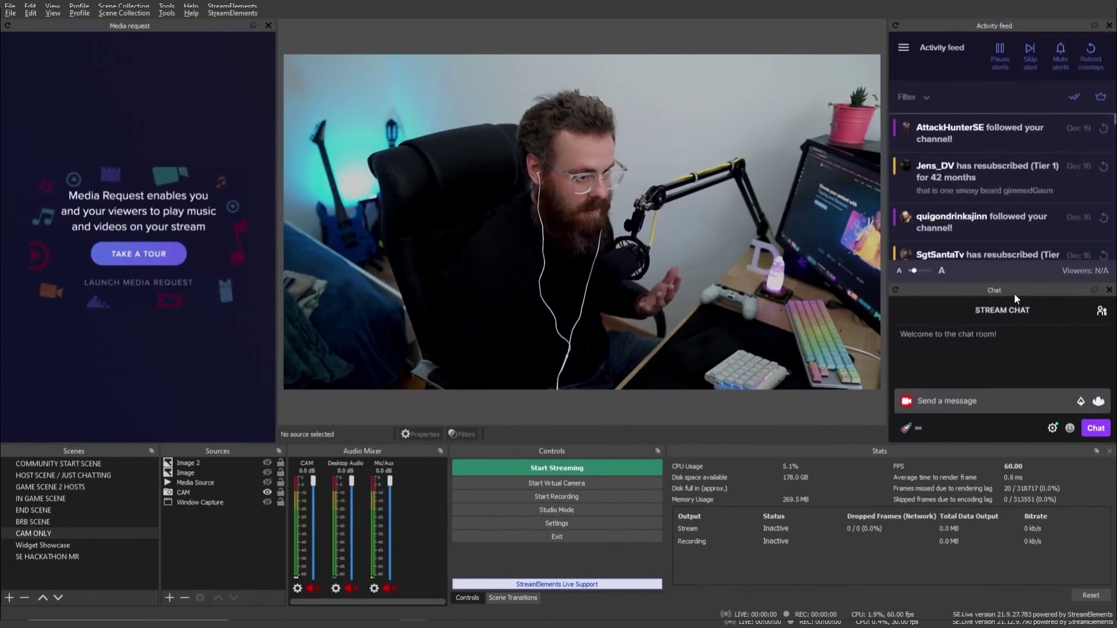
left_click_drag(1014, 293, 157, 376)
left_click_drag(152, 54, 468, 452)
left_click_drag(995, 25, 61, 104)
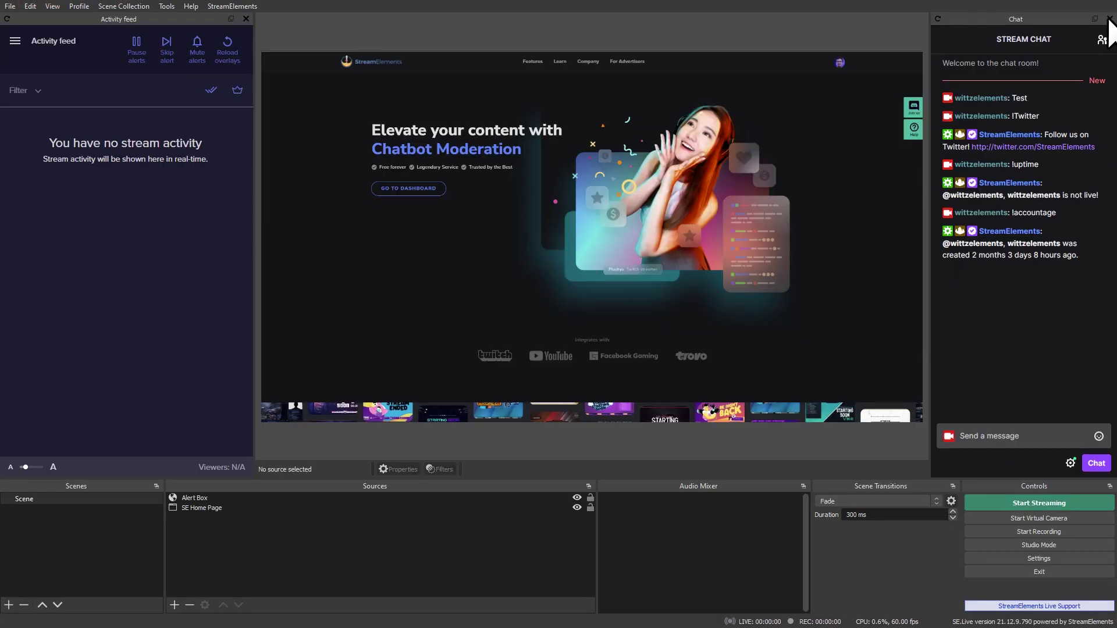
Close the Activity feed dock and restore it via StreamElements > SE.Live Docks > Activity feed.
left_click(1108, 19)
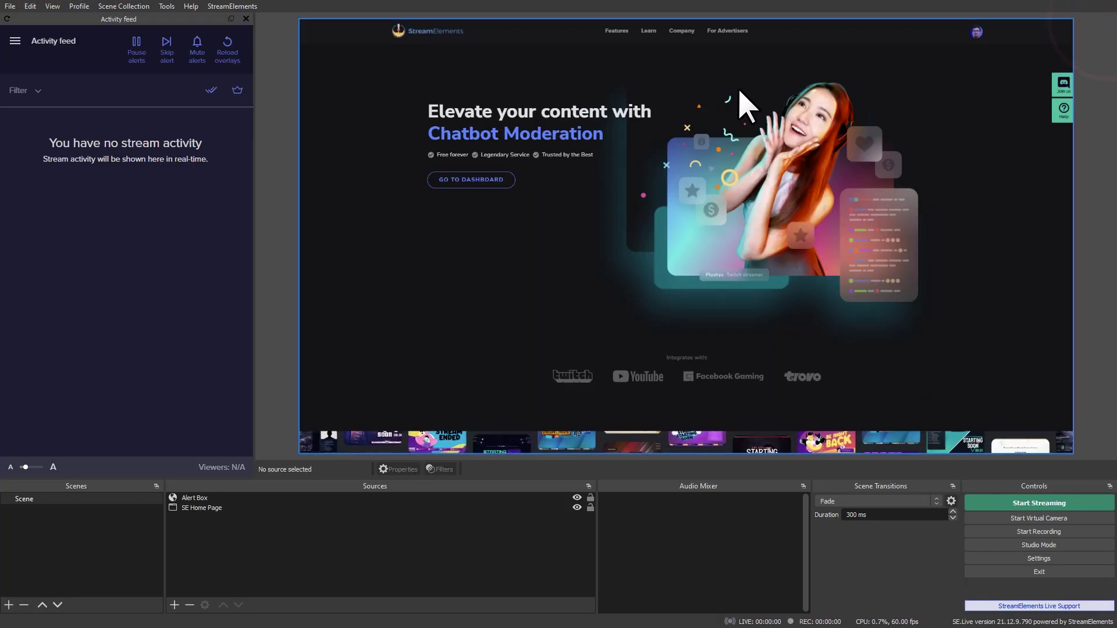
left_click(246, 19)
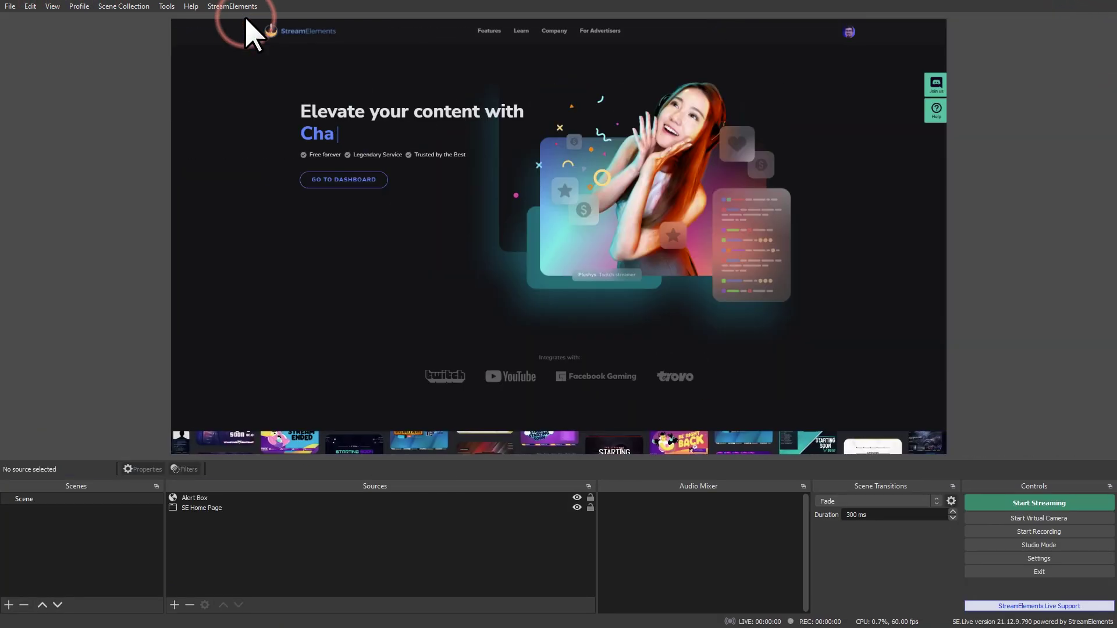
left_click(248, 4)
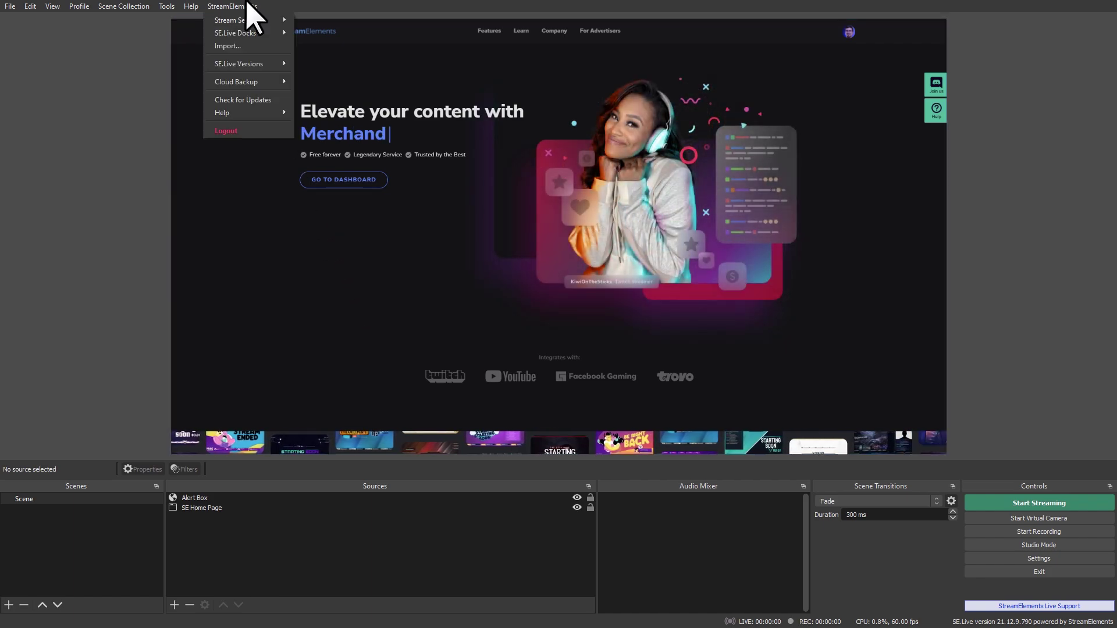
mouse_move(262, 33)
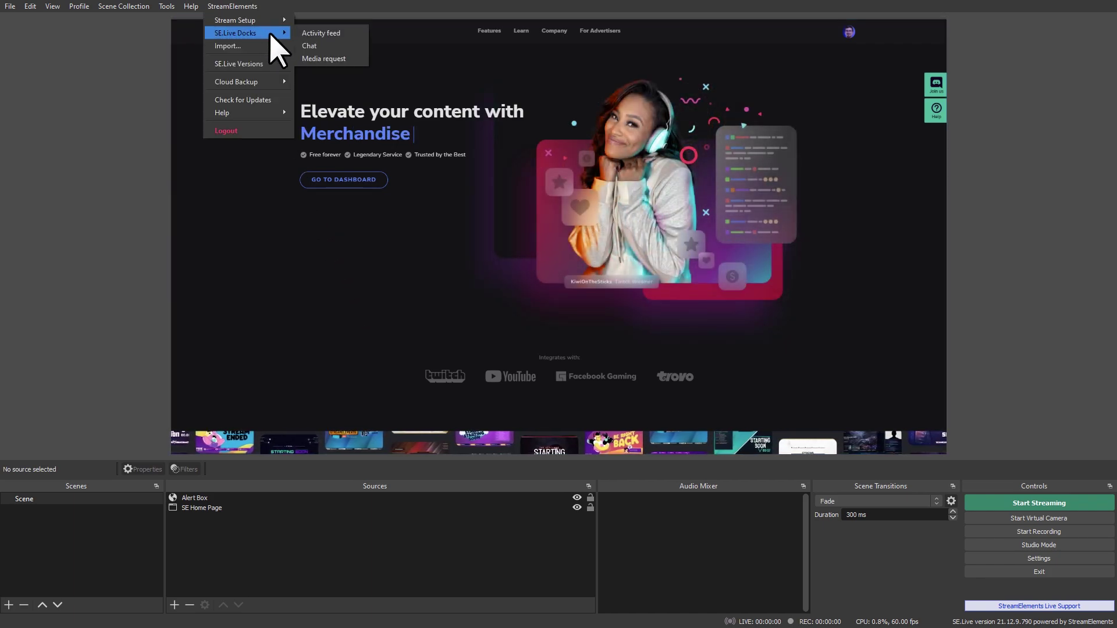
left_click(336, 35)
Run StreamElements Cloud Backup > Backup Settings and Content.
left_click(238, 7)
mouse_move(251, 81)
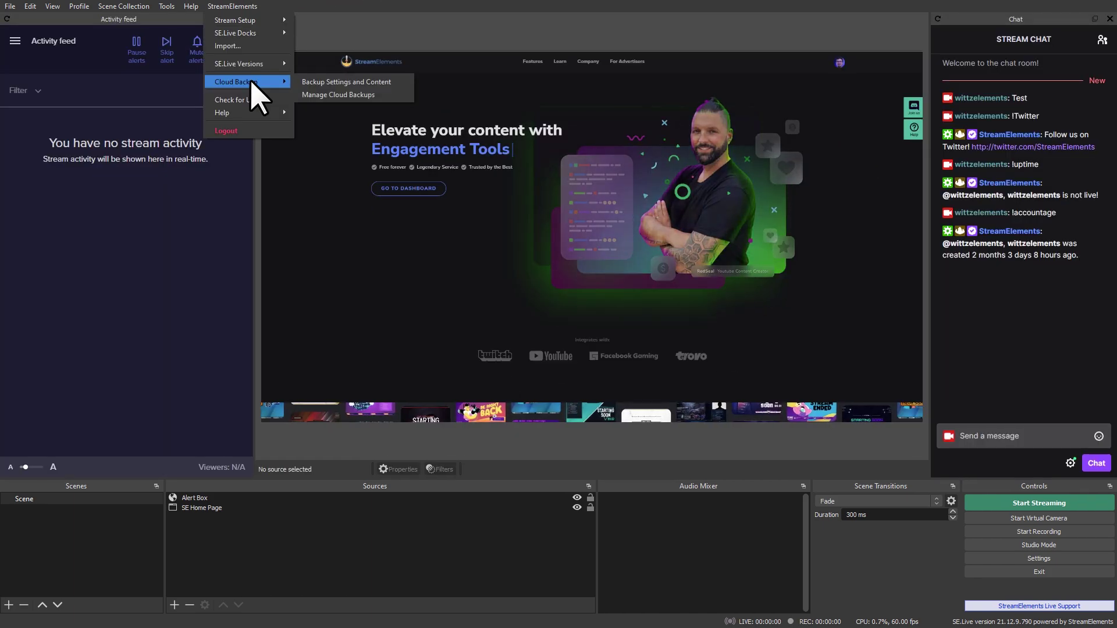
left_click(391, 84)
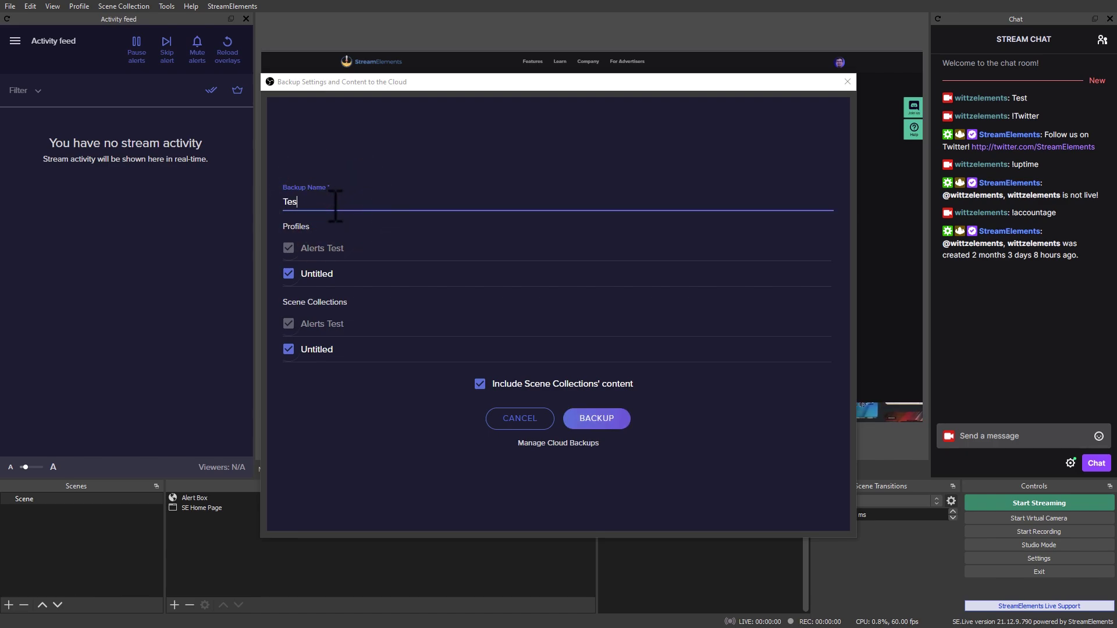
left_click(400, 483)
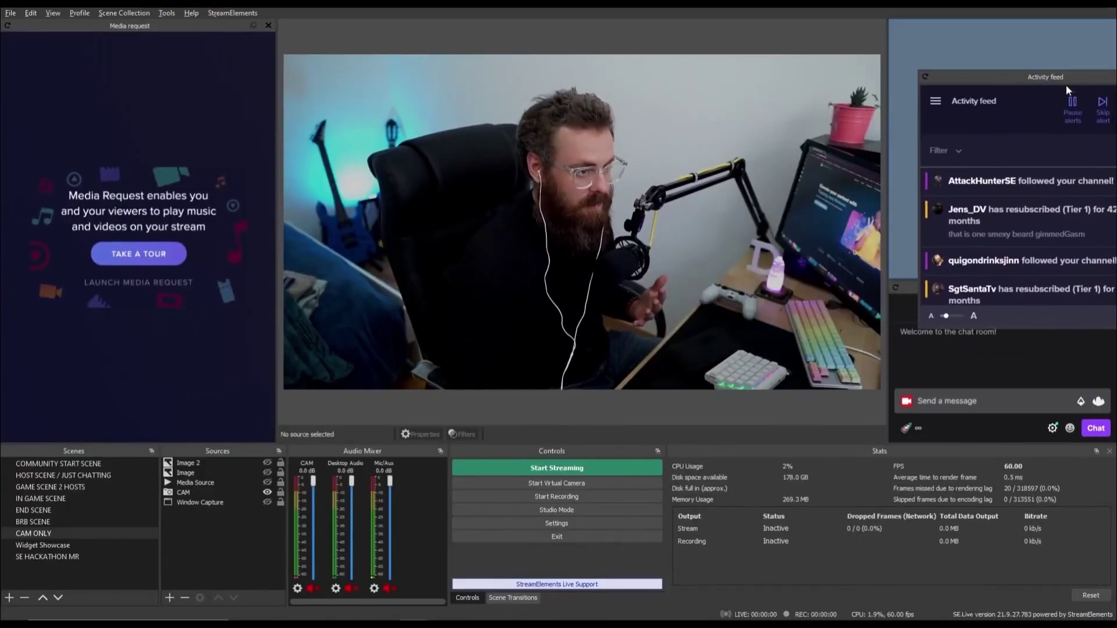
Dock Media request beside the Audio Mixer and place Activity feed above Chat on the left.
left_click_drag(1066, 85, 1066, 85)
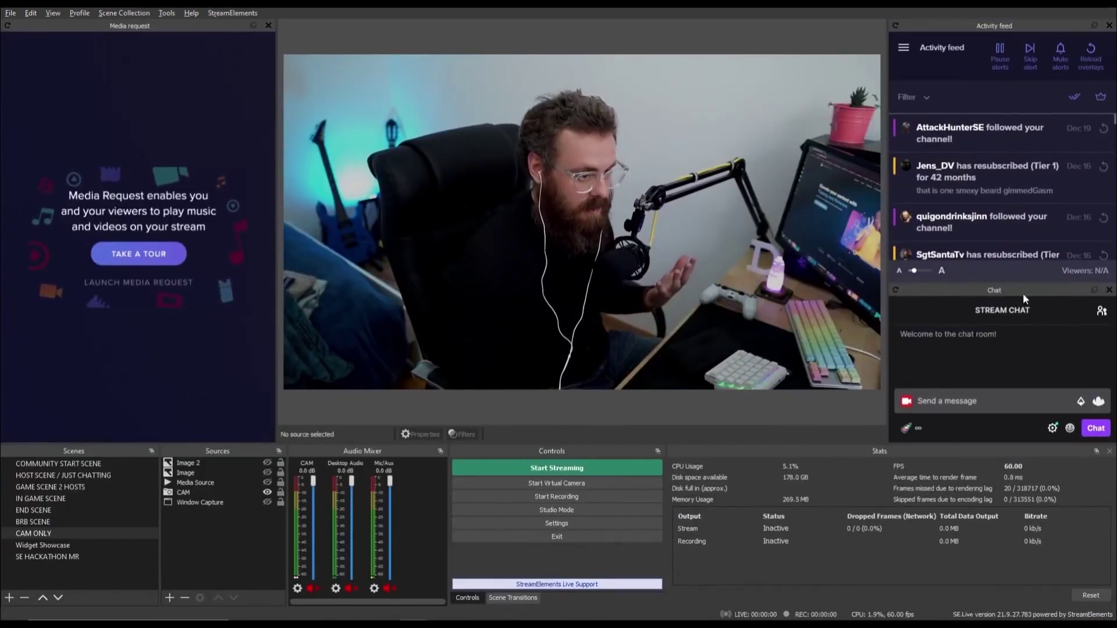
left_click_drag(1021, 294, 198, 349)
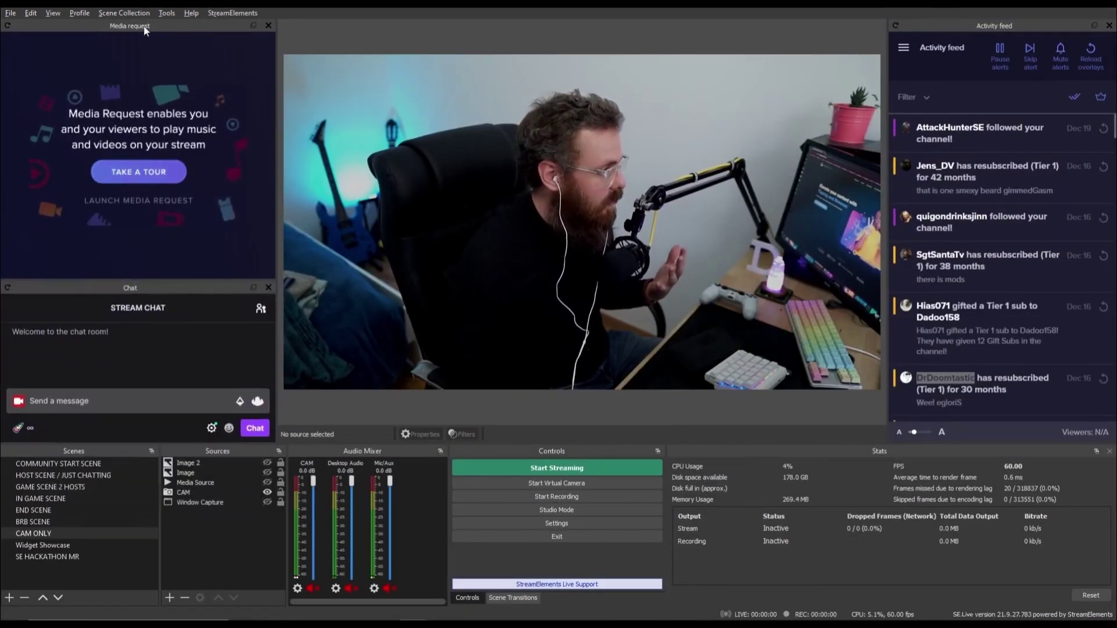
left_click_drag(130, 26, 421, 454)
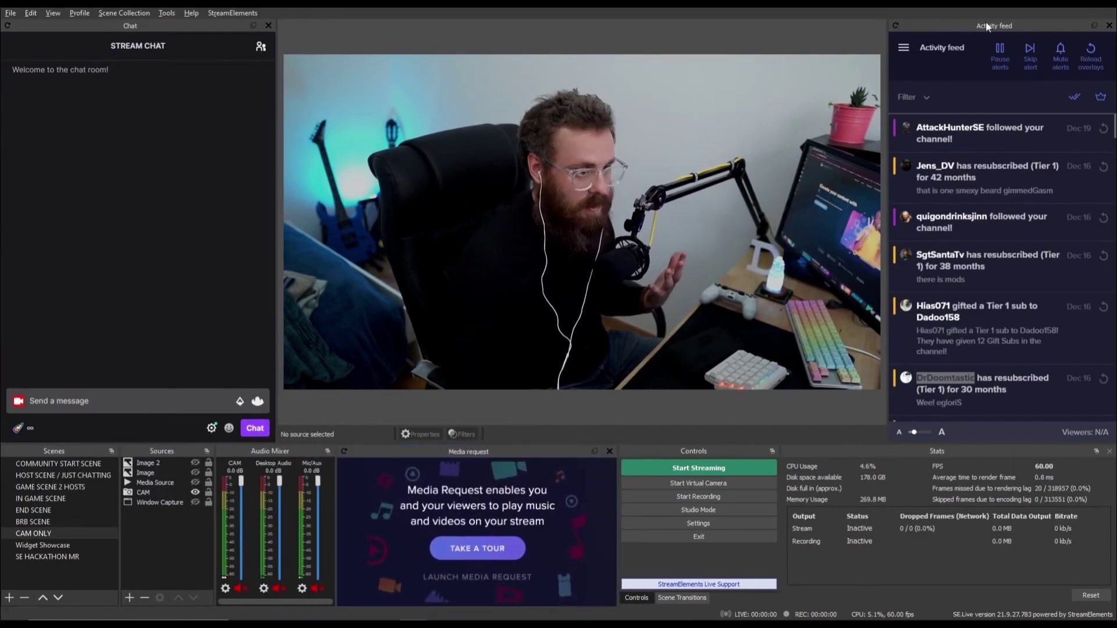
left_click_drag(986, 25, 85, 152)
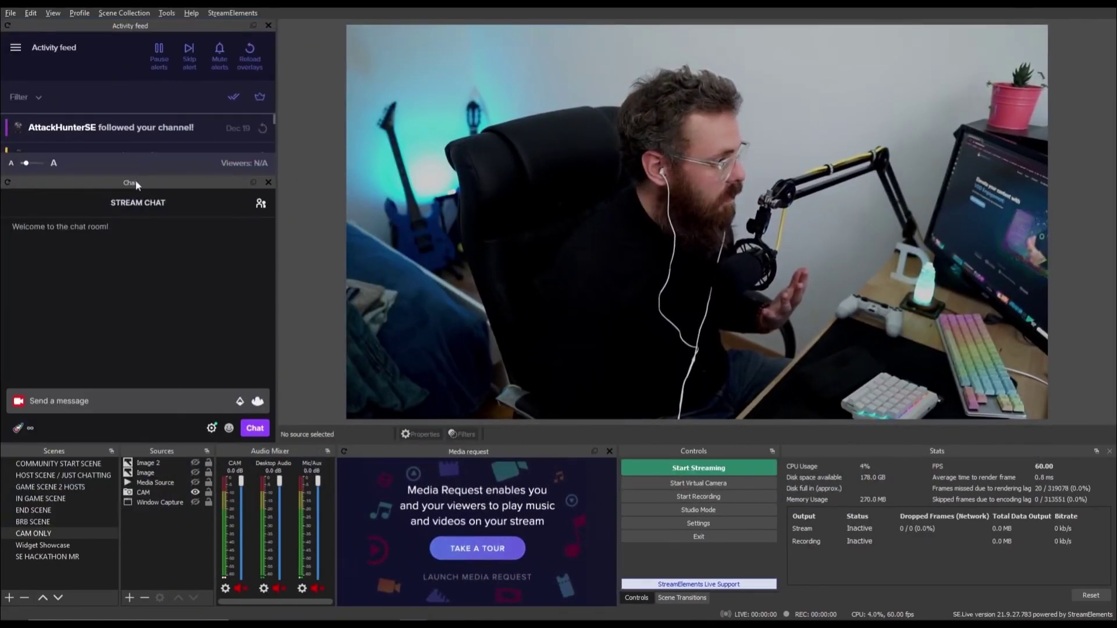
left_click_drag(130, 180, 996, 266)
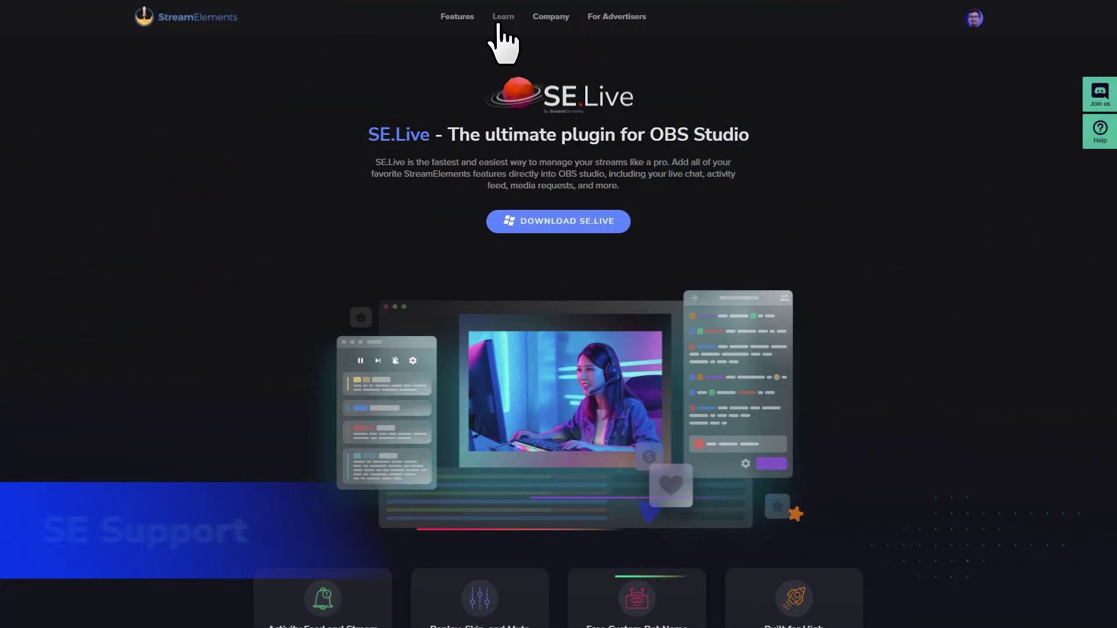
Open Learn > Get Support, scroll through the setup articles, and open the Help Center panel.
left_click(504, 22)
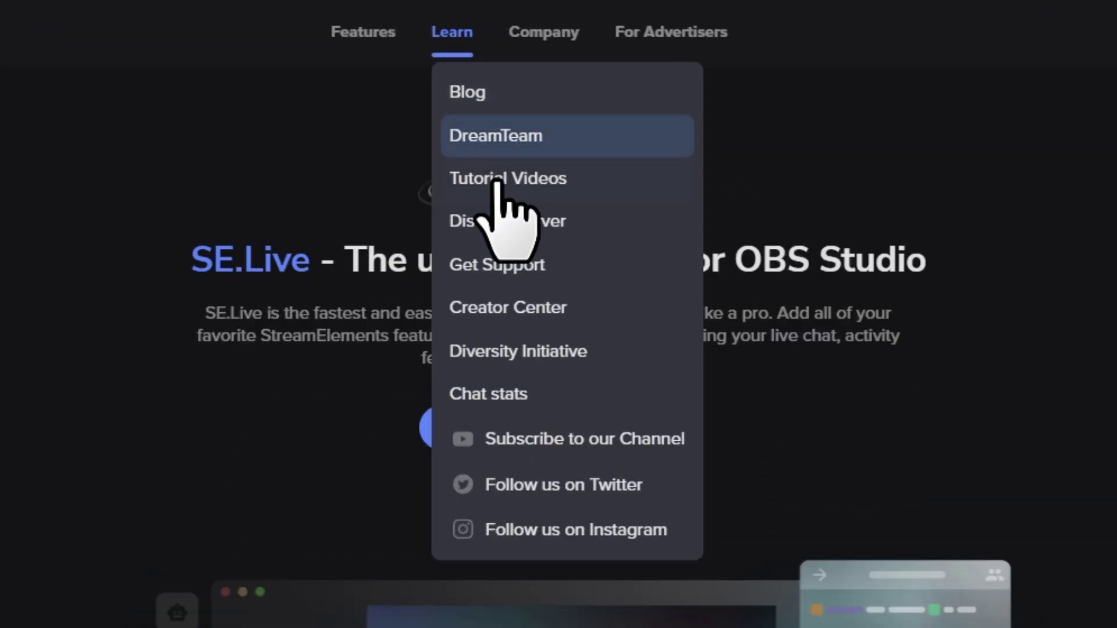
left_click(617, 267)
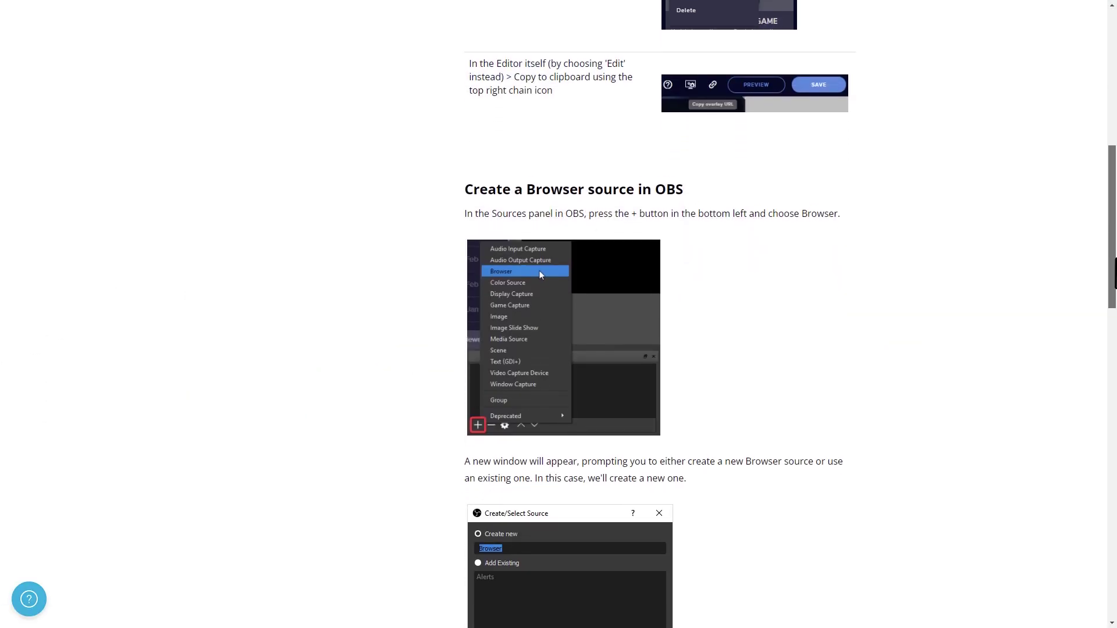
scroll(582, 314, "down", 6)
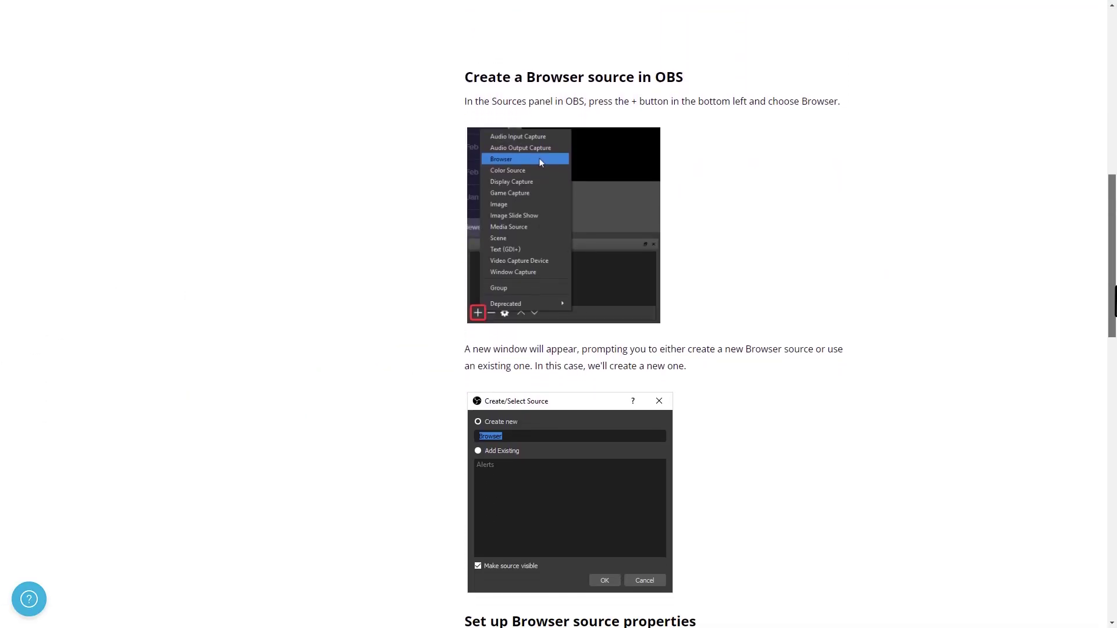
scroll(657, 349, "down", 10)
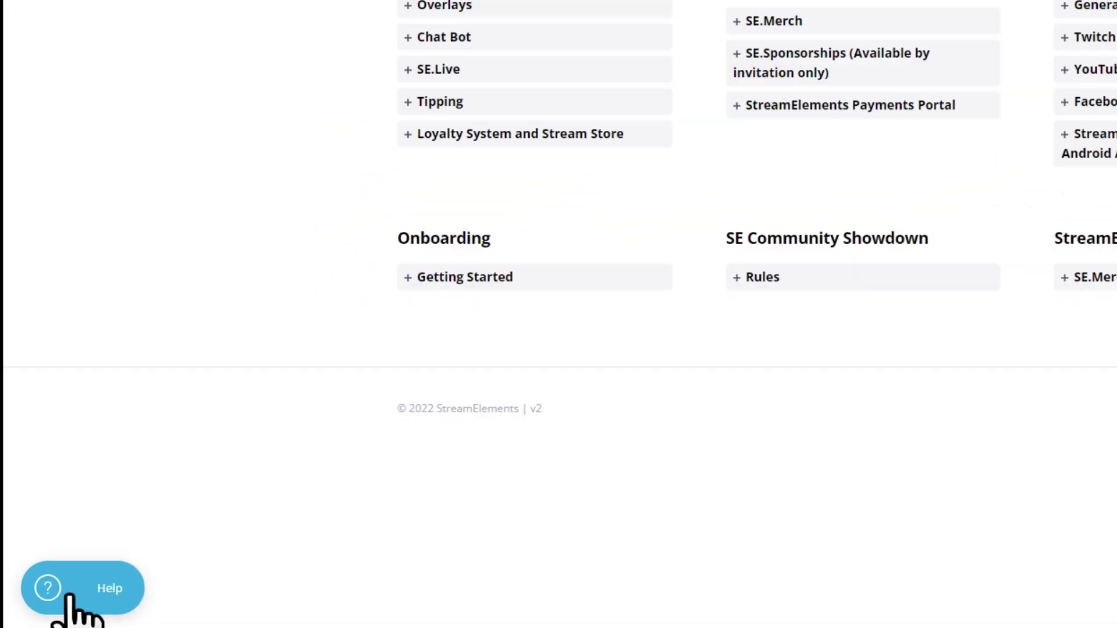
left_click(44, 610)
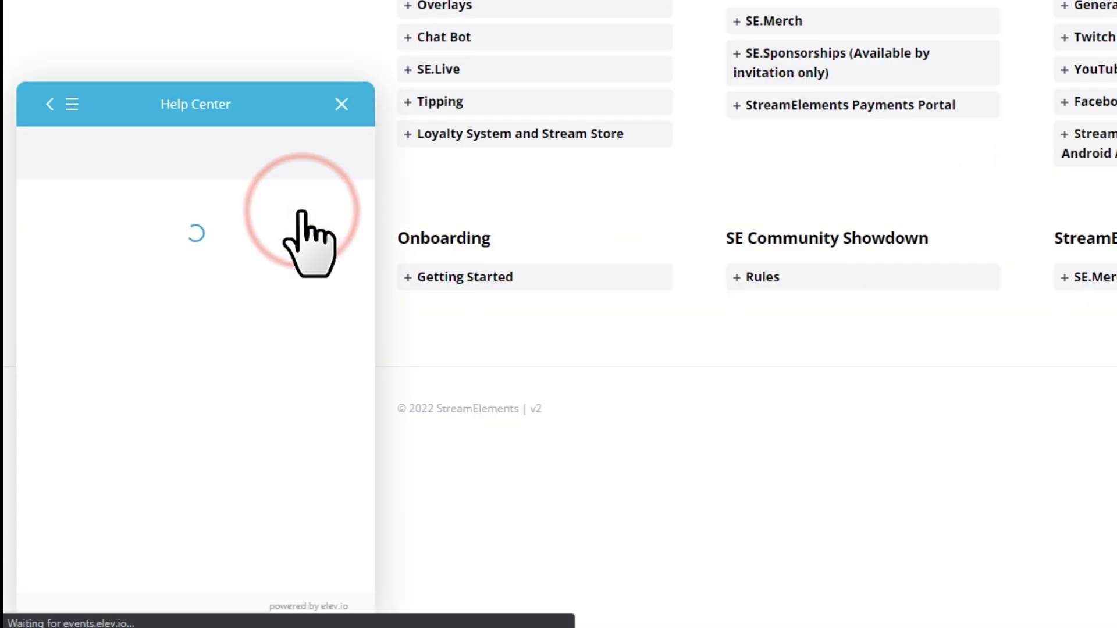
mouse_move(364, 204)
left_mouse_down()
mouse_move(371, 336)
mouse_move(365, 195)
left_mouse_up()
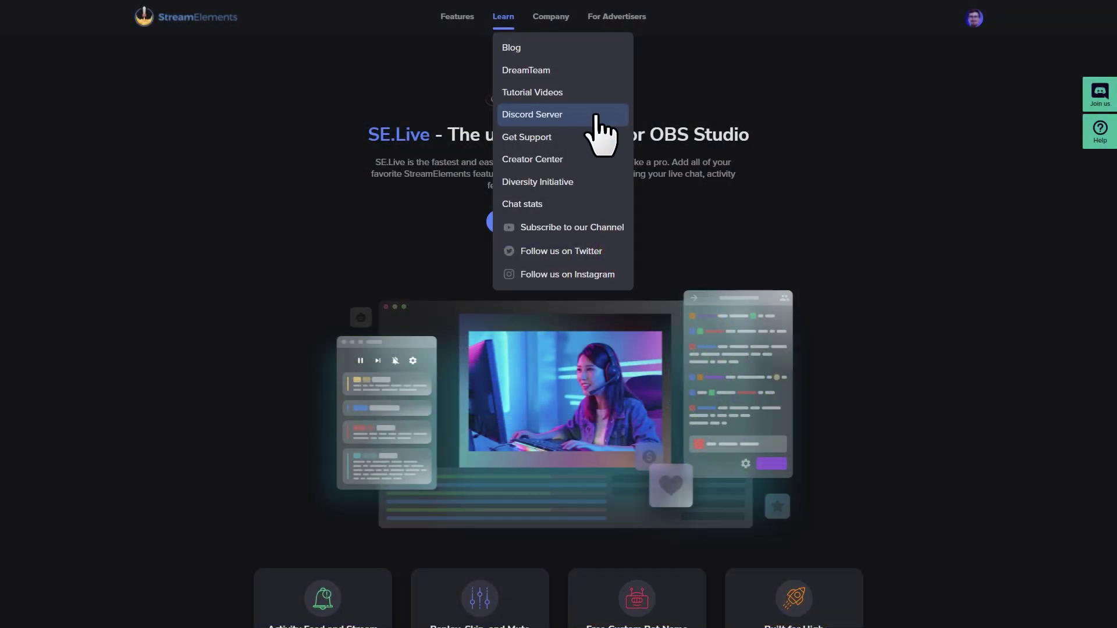
Join the StreamElements Discord server and scroll through its #welcome channel.
left_click(595, 116)
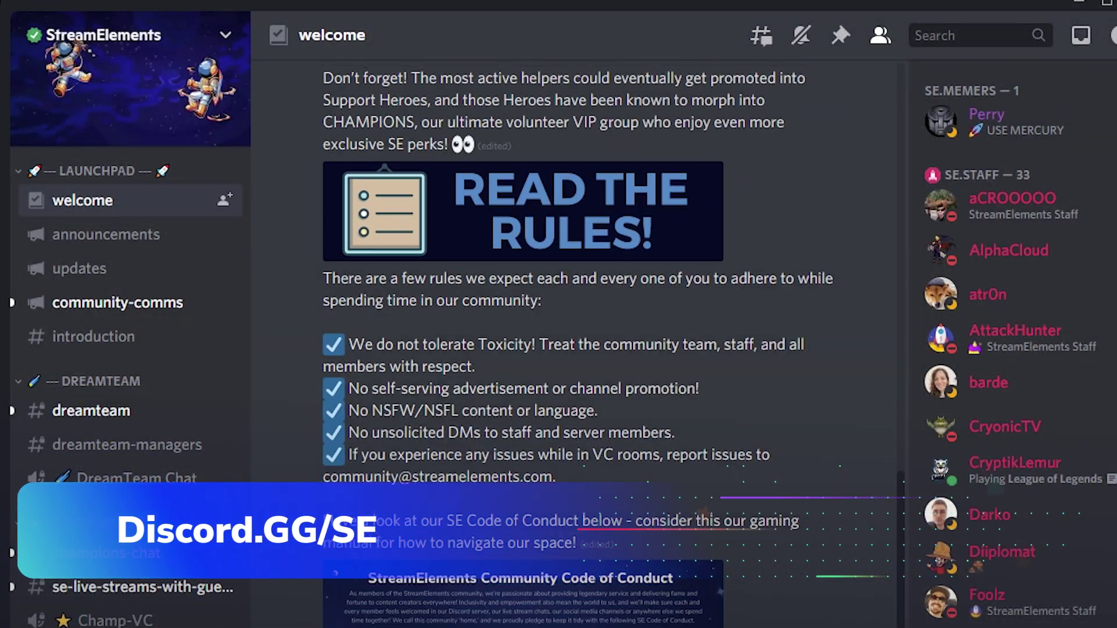
scroll(576, 343, "up", 15)
scroll(576, 344, "up", 5)
scroll(576, 344, "down", 4)
scroll(576, 344, "up", 2)
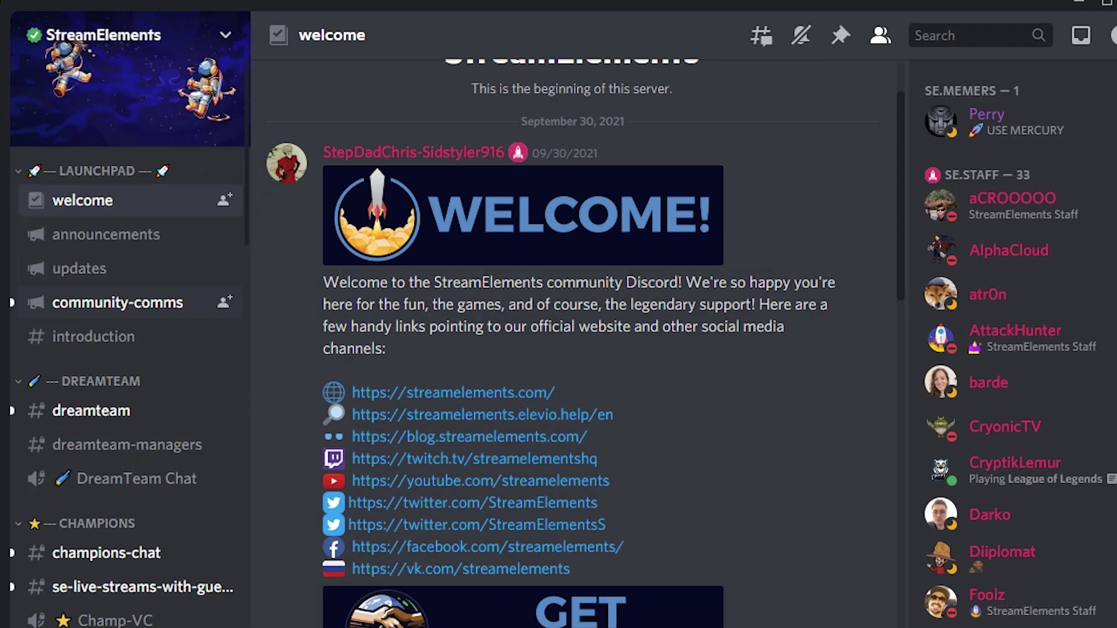
scroll(221, 442, "down", 8)
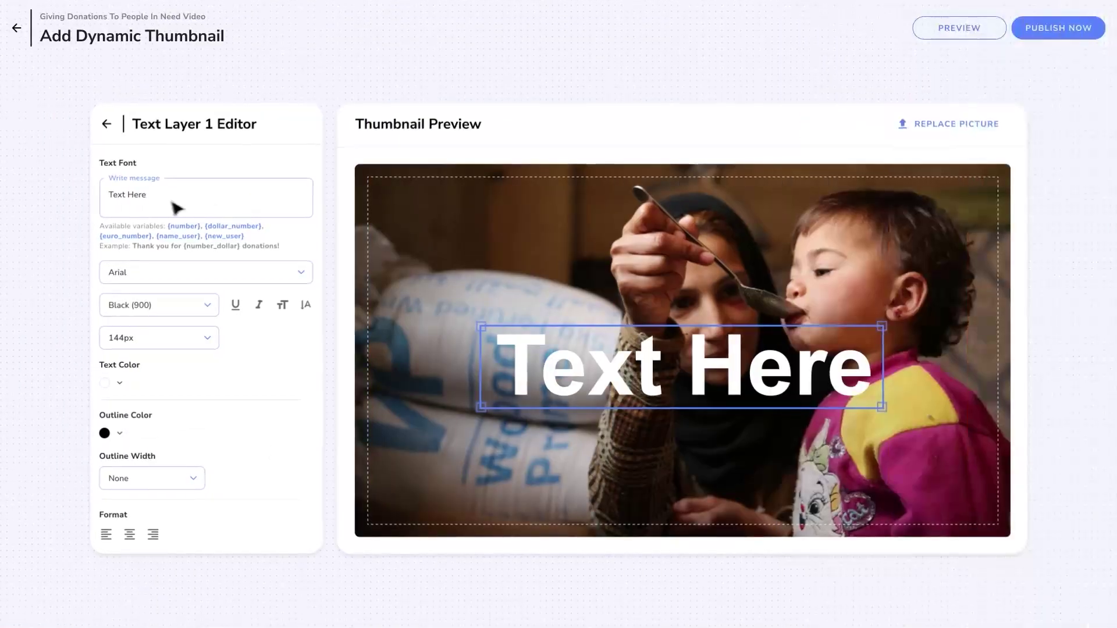
Write 'Thank you for {donation count} donations!' in the text layer, inserting the variable from the { dropdown.
left_click(177, 210)
type("Thank you for {")
left_click(204, 270)
type("donations!")
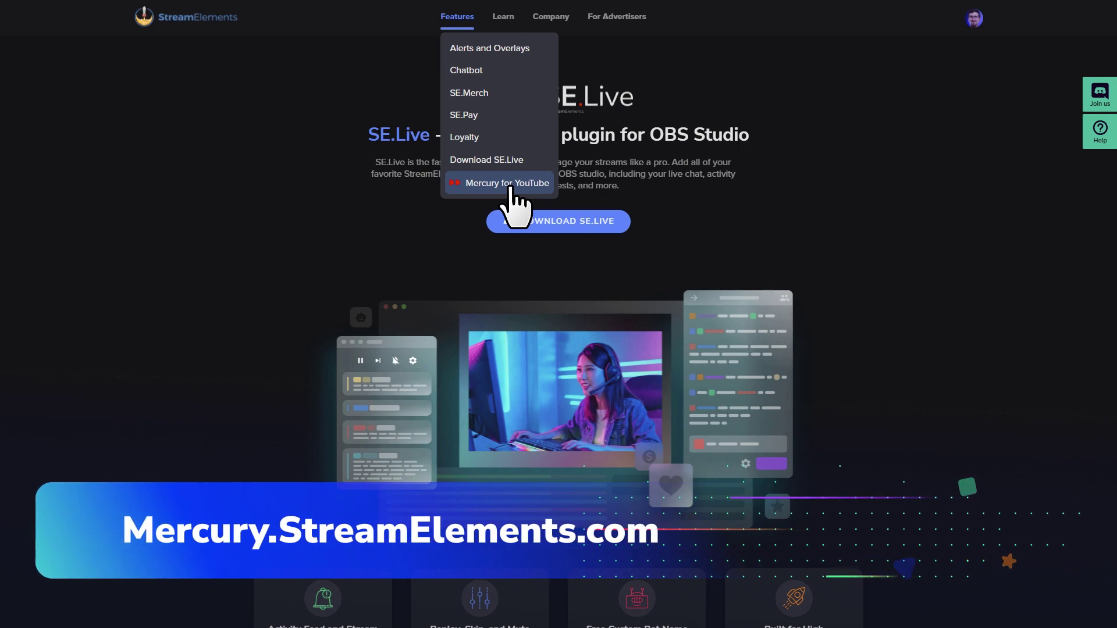
In Mercury for YouTube, apply the subscriber goal widget and type 'Help us hit our sub goal! ->'.
left_click(510, 184)
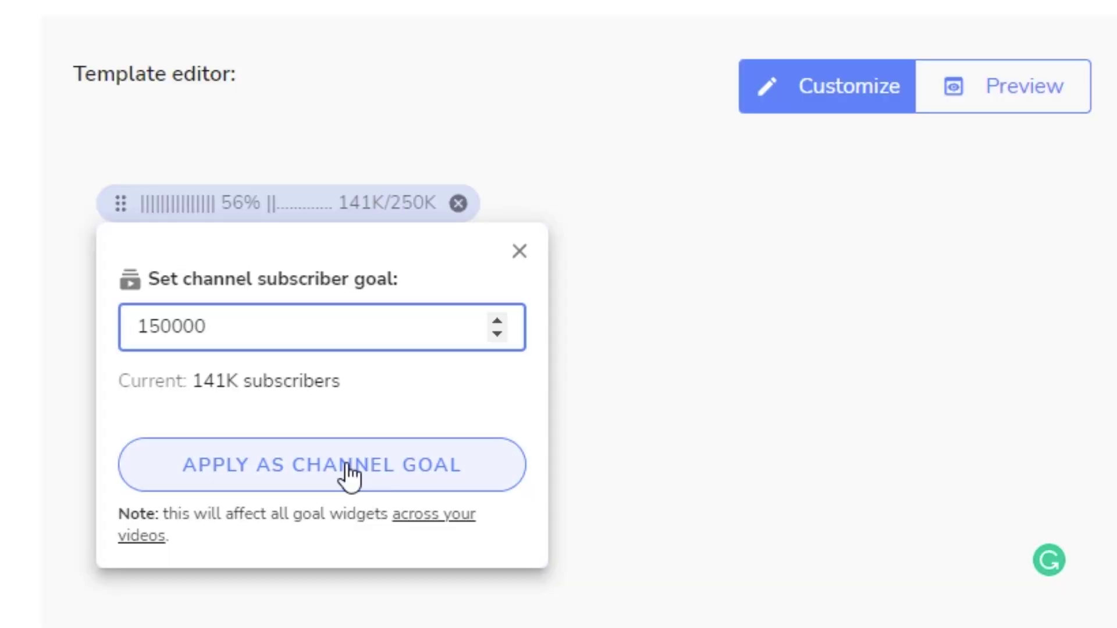
left_click(378, 473)
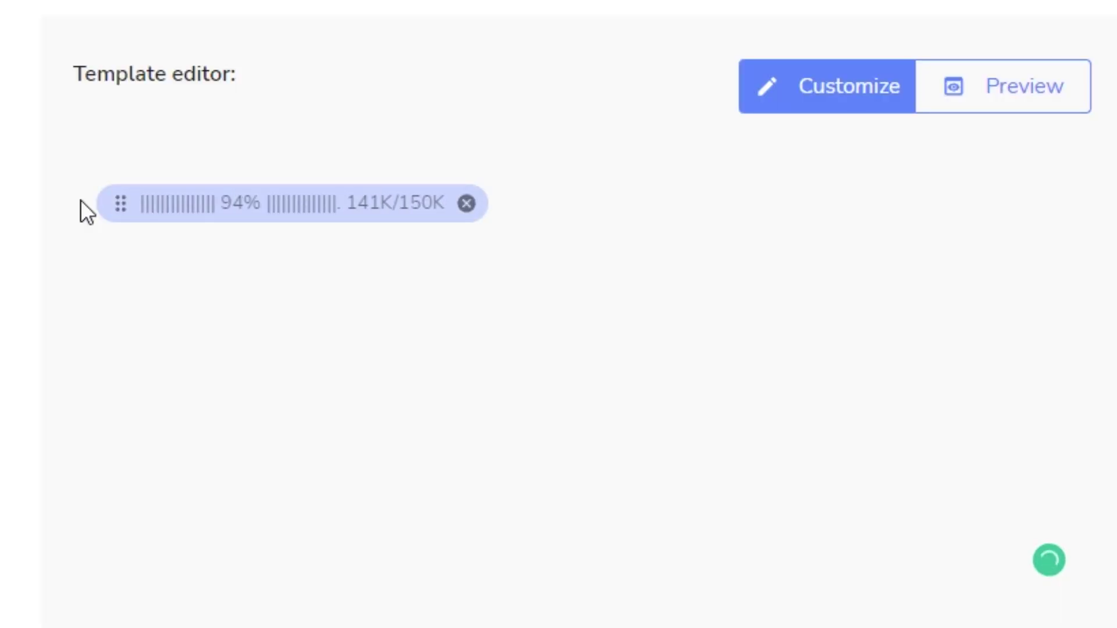
type("Help us hit our sub goal! -")
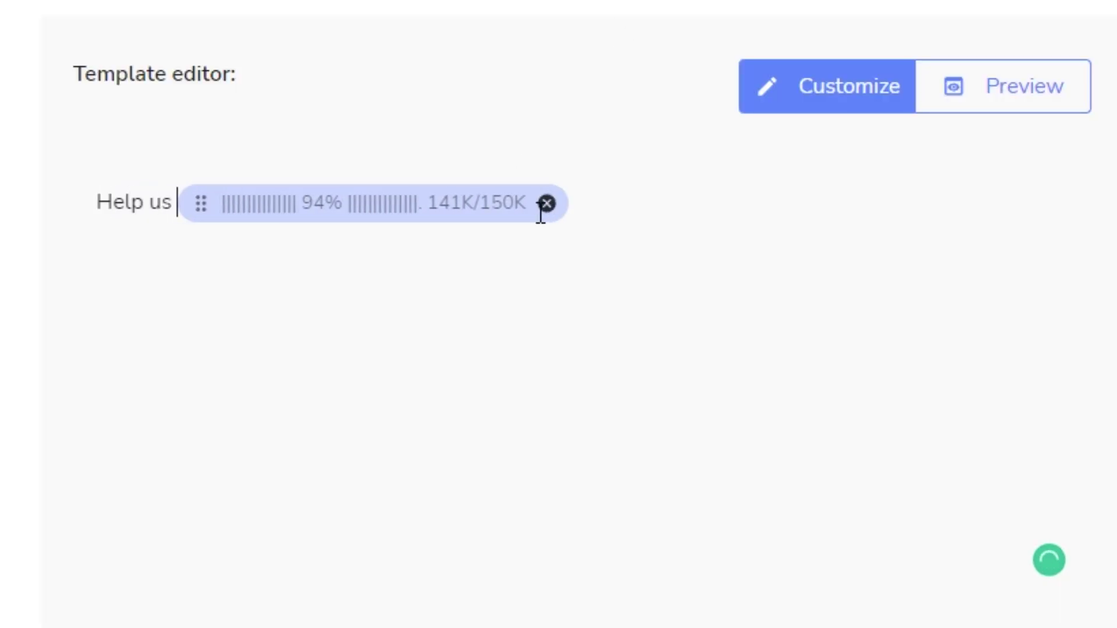
type(">")
Add the Subscriber link chip on its own line below the goal progress bar.
left_click(867, 211)
left_click_drag(369, 625, 372, 233)
left_click(823, 196)
key("Return")
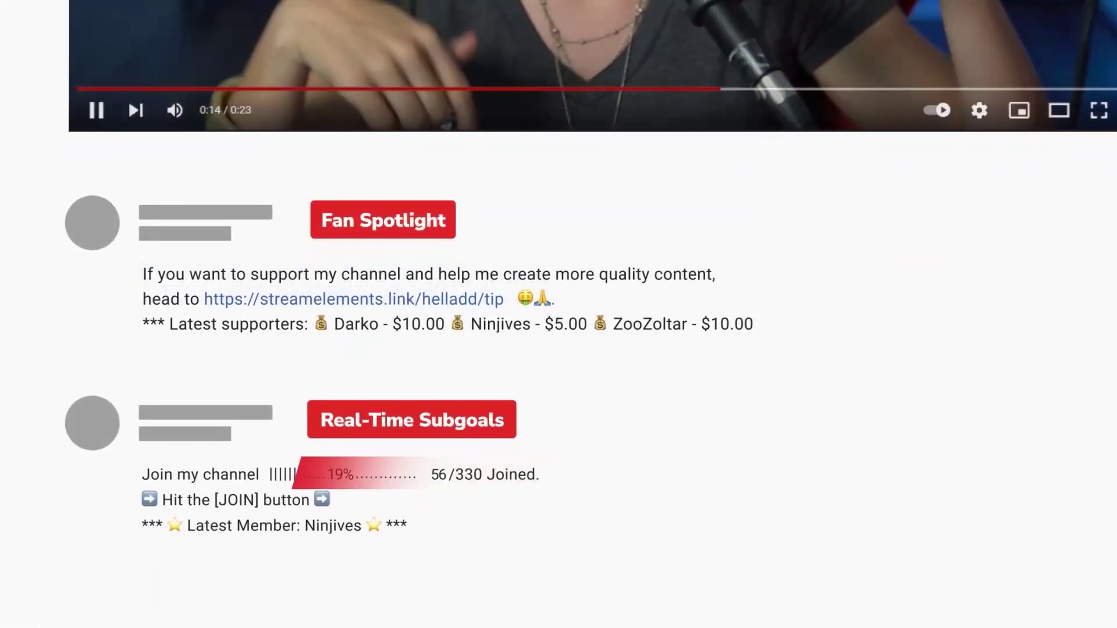